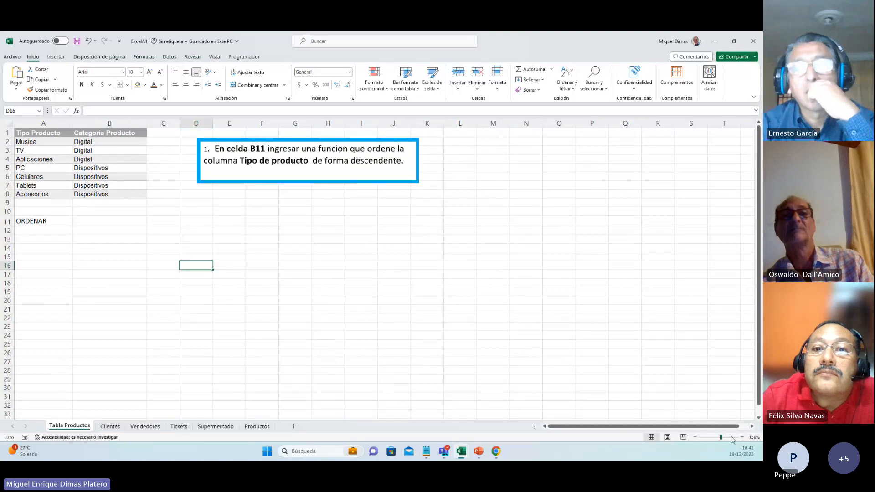
Zoom the worksheet in to 160%
click(743, 437)
click(743, 437)
click(743, 438)
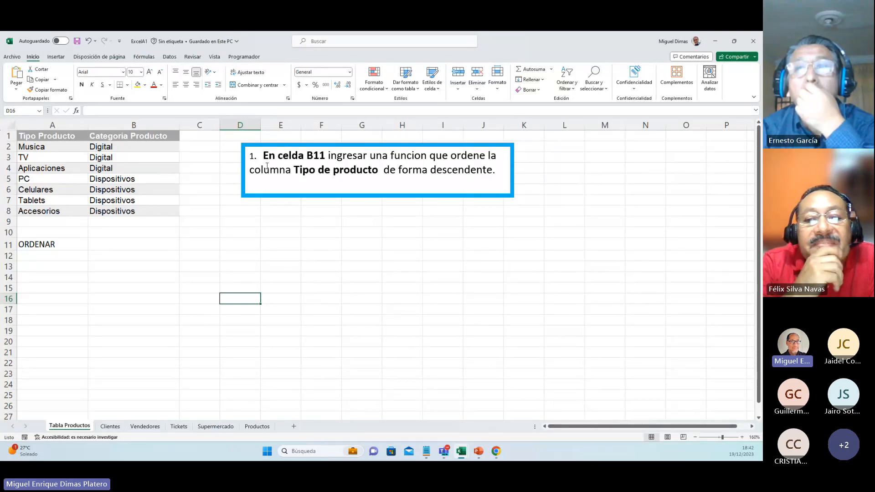
Examine the Tipo Producto column A1:A8 and the lookup and reference functions available for cell B11
click(69, 137)
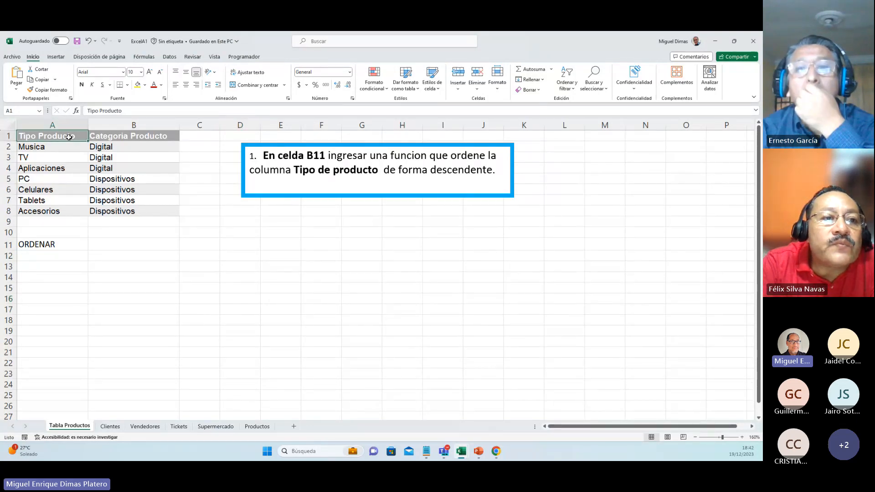
drag(69, 137, 67, 211)
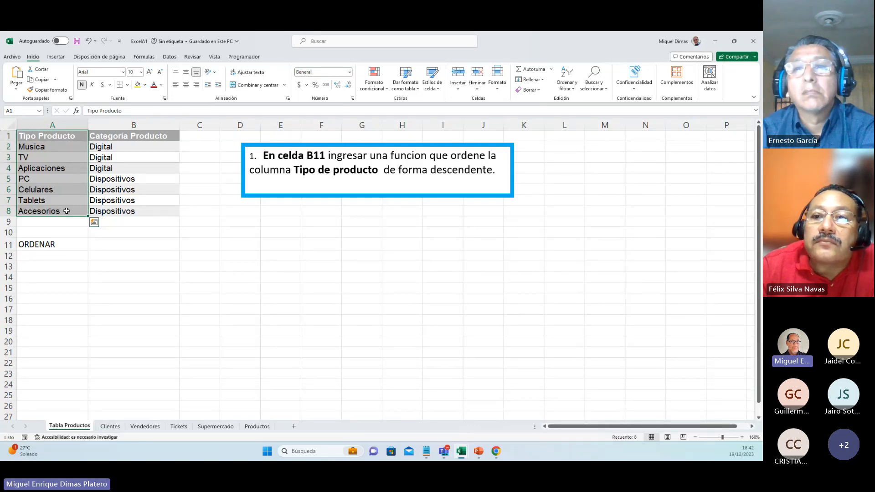
click(114, 246)
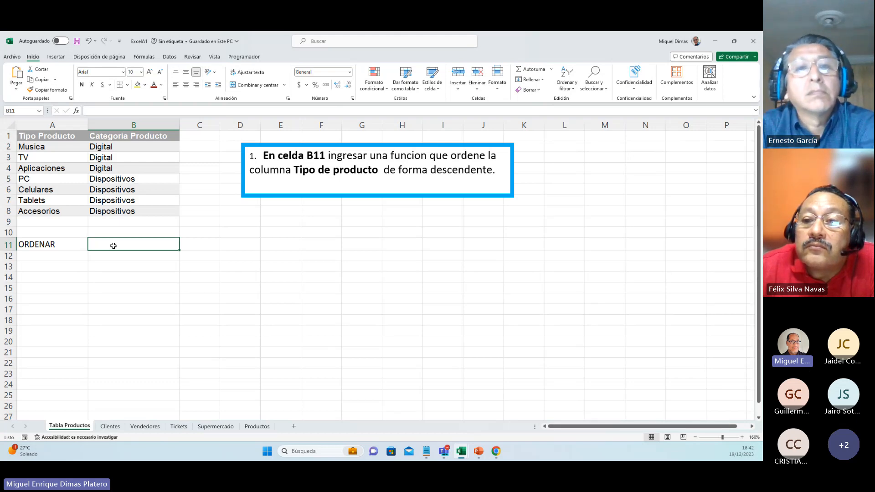
click(145, 57)
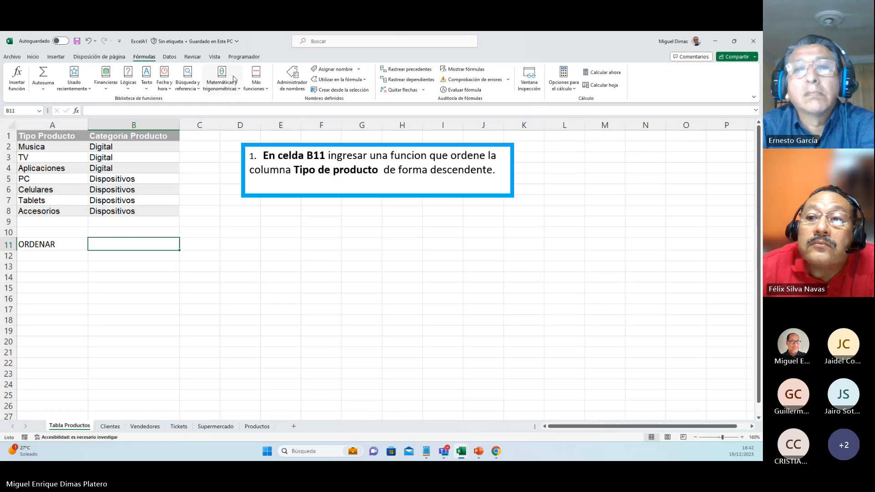
click(197, 88)
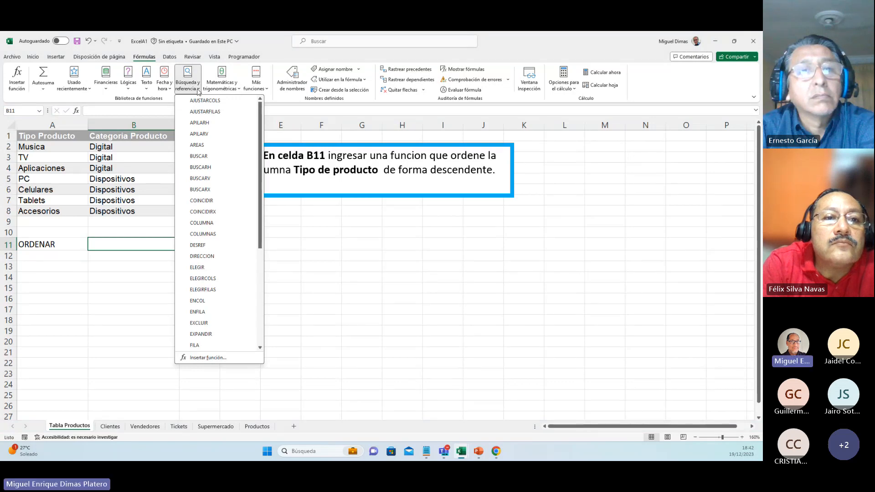
click(144, 110)
click(144, 109)
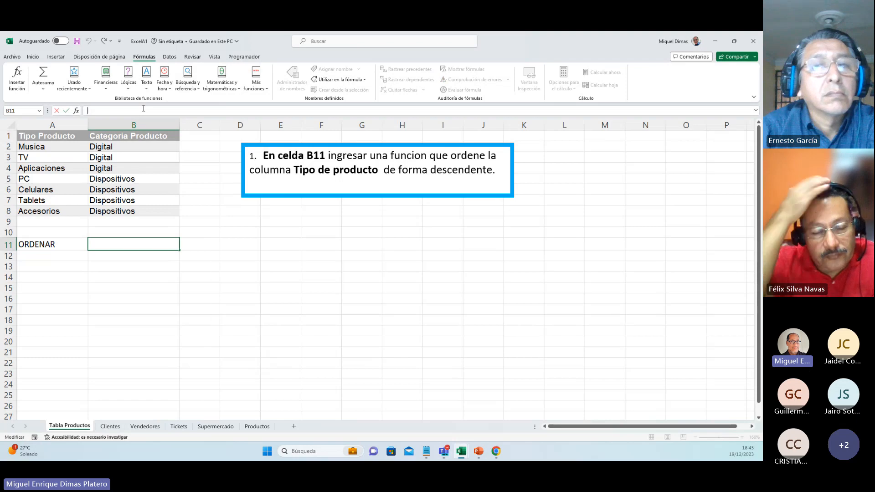
text(=)
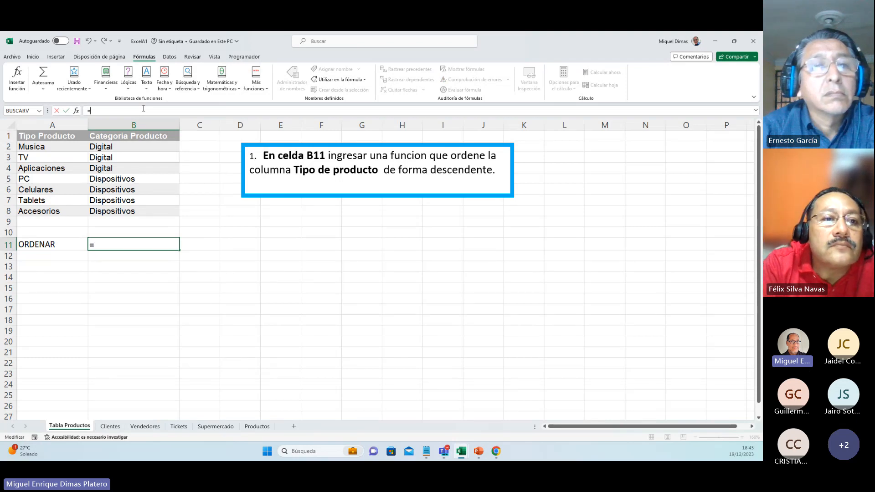
text(ORDENAR)
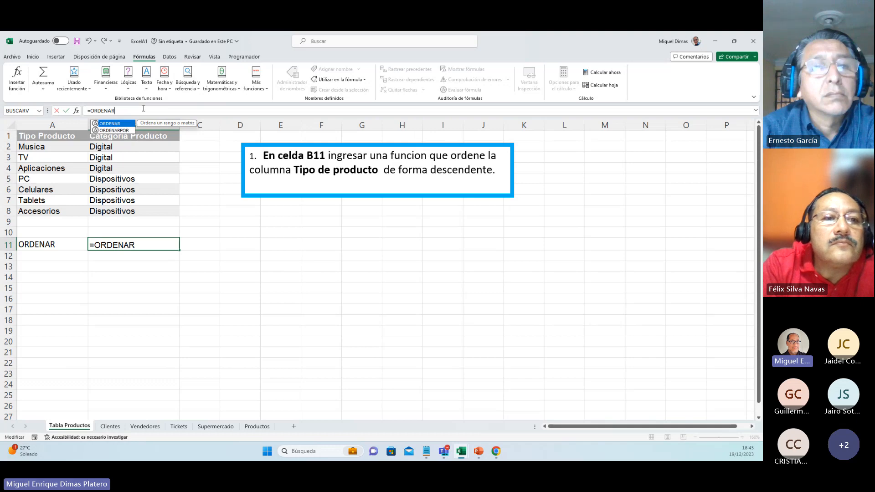
double_click(116, 125)
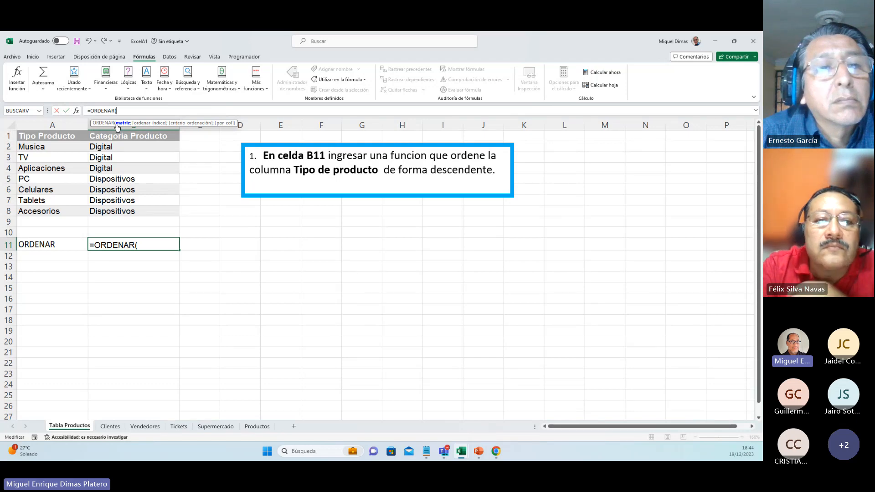
key(BackSpace)
key(BackSpace)
key(BackSpace)
key(BackSpace)
key(BackSpace)
key(BackSpace)
key(BackSpace)
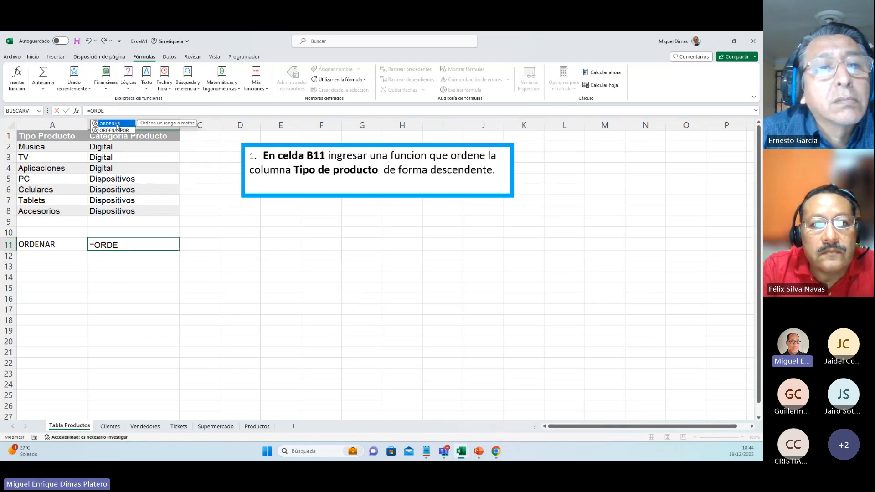
key(Escape)
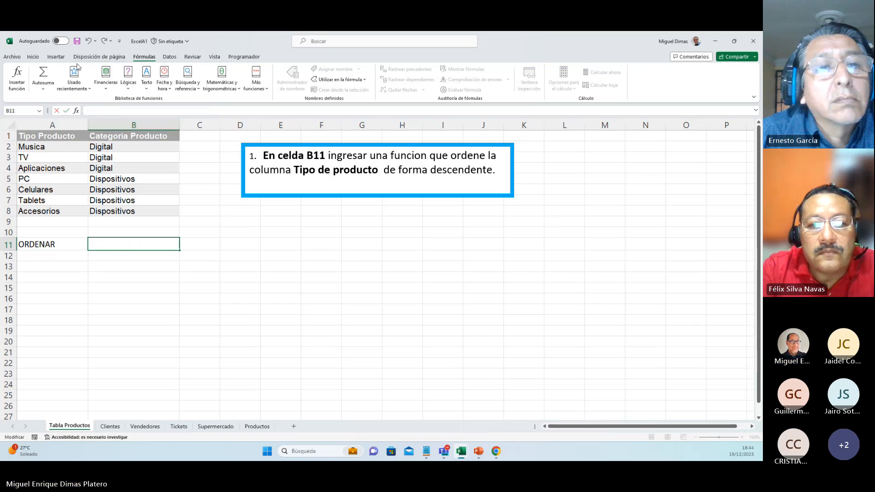
Search the function library for ORDENAR, then close the search without inserting the function
click(43, 89)
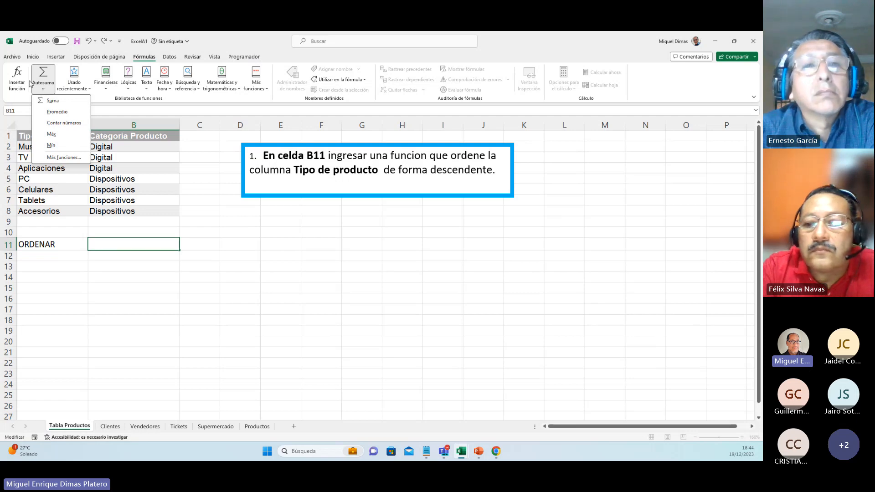
click(20, 81)
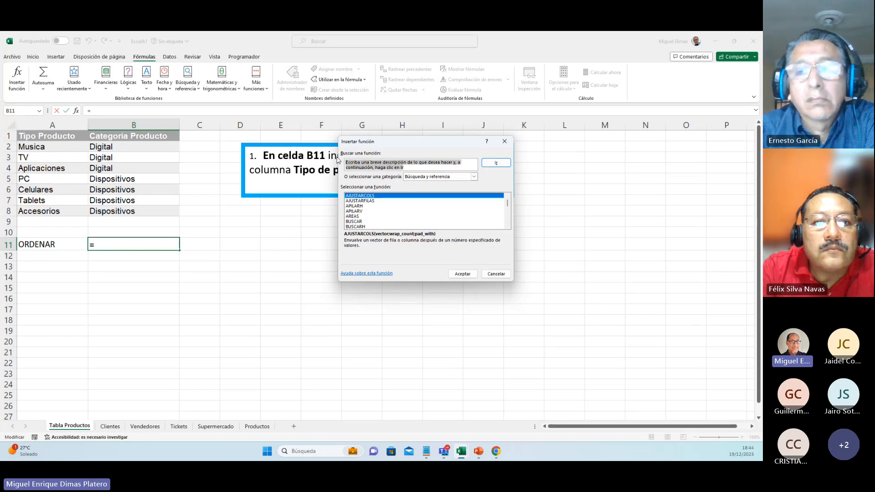
text(ORDENAR)
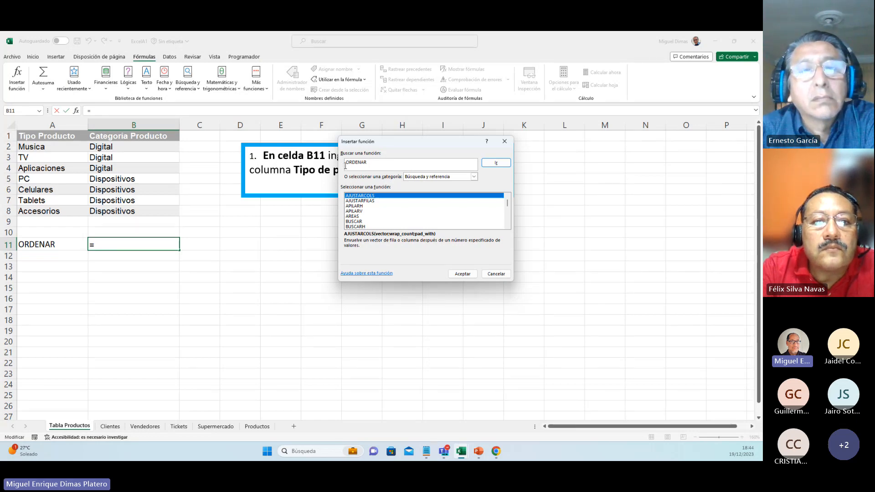
drag(345, 163, 371, 163)
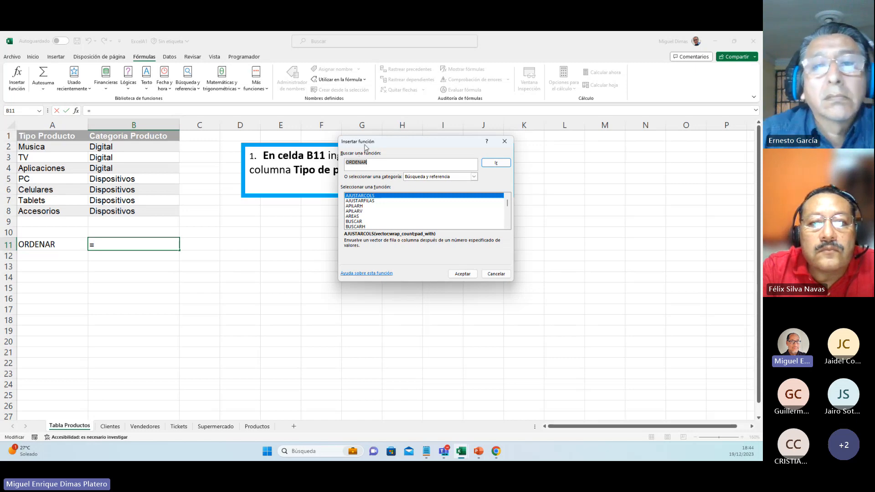
drag(378, 144, 236, 192)
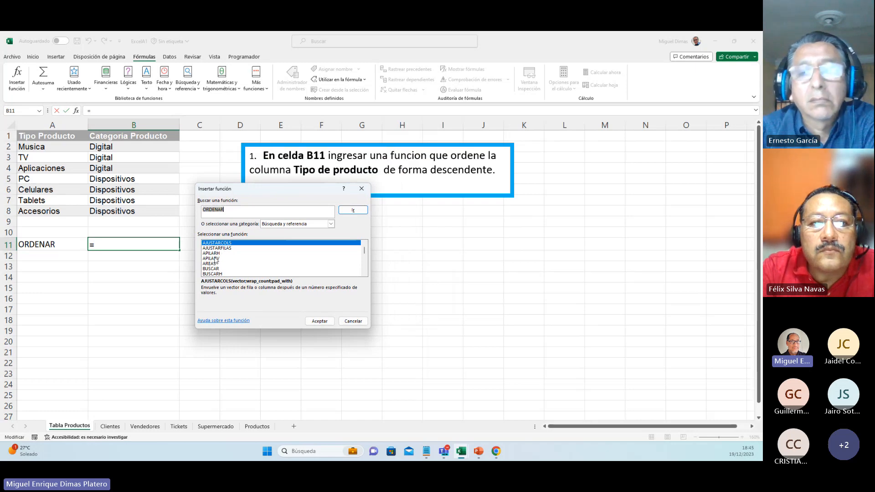
click(345, 211)
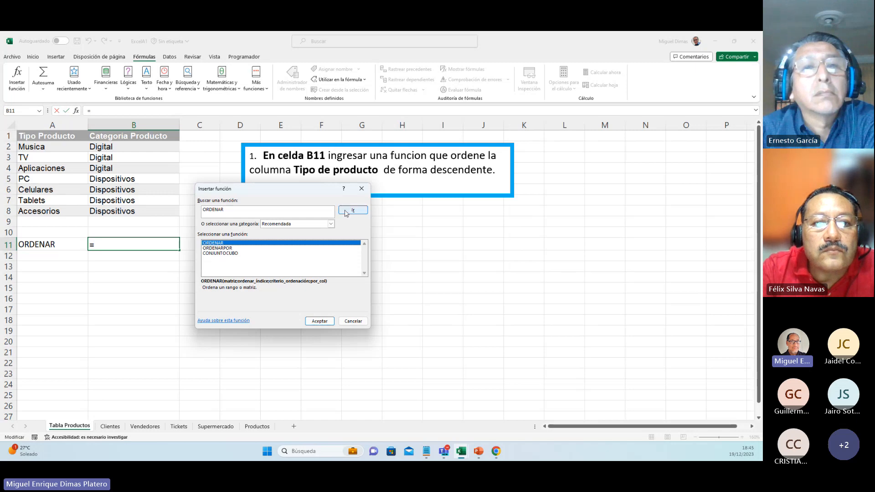
click(361, 189)
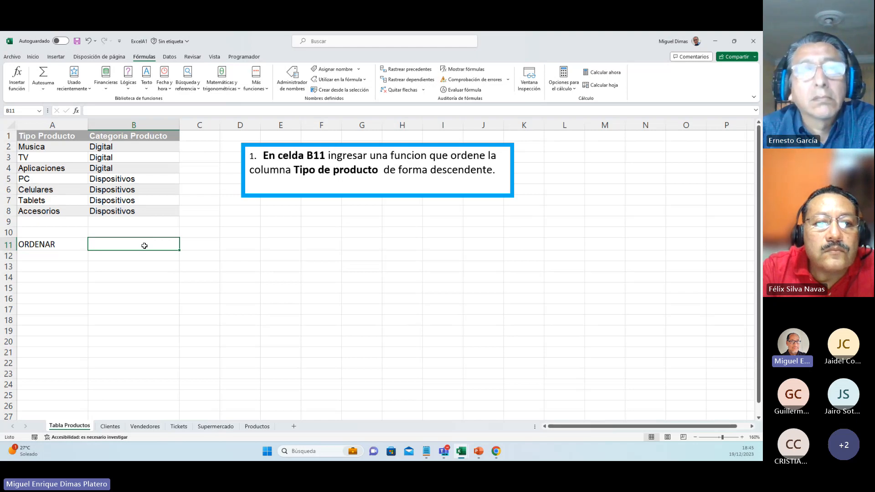
text(=o)
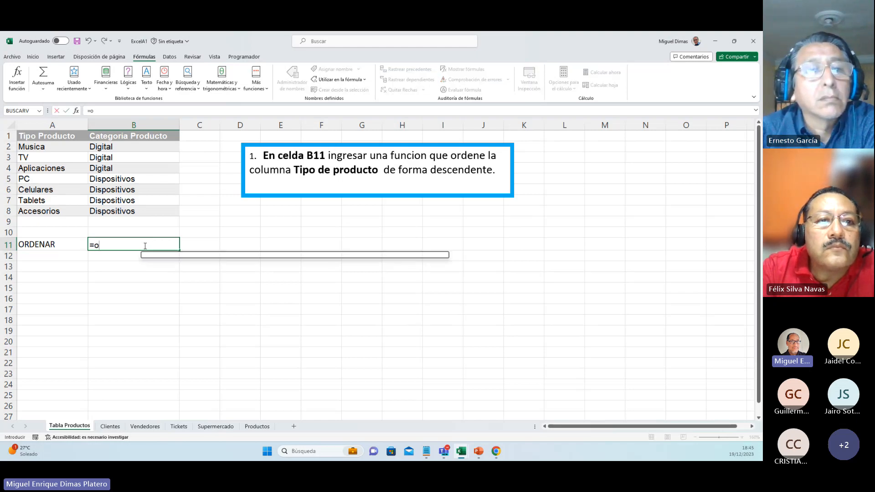
text(rd)
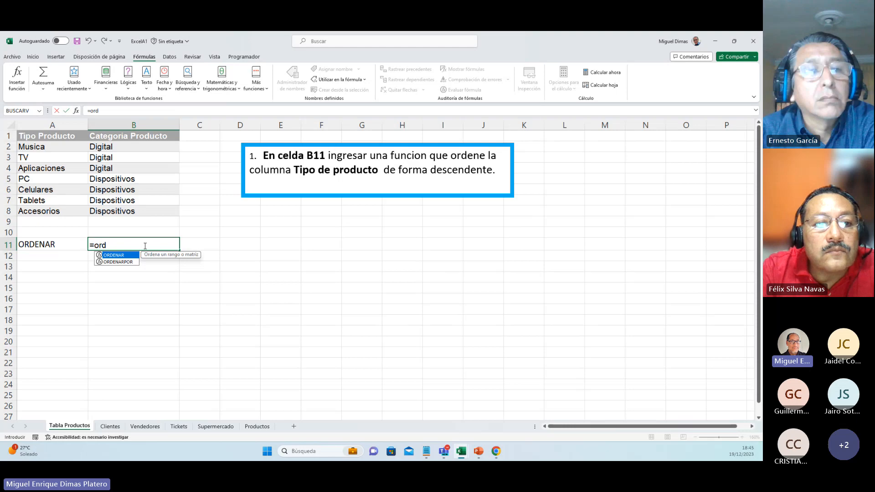
double_click(118, 256)
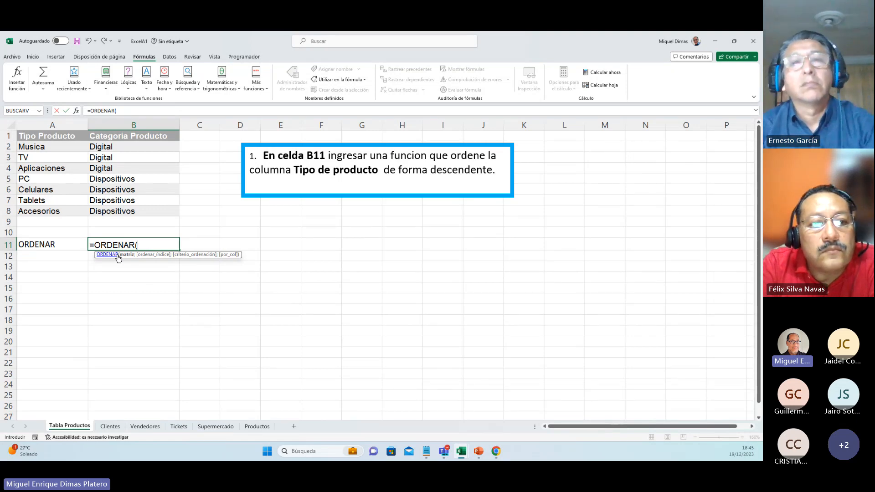
key(BackSpace)
key(BackSpace)
key(BackSpace)
key(BackSpace)
key(BackSpace)
key(BackSpace)
key(BackSpace)
key(BackSpace)
key(BackSpace)
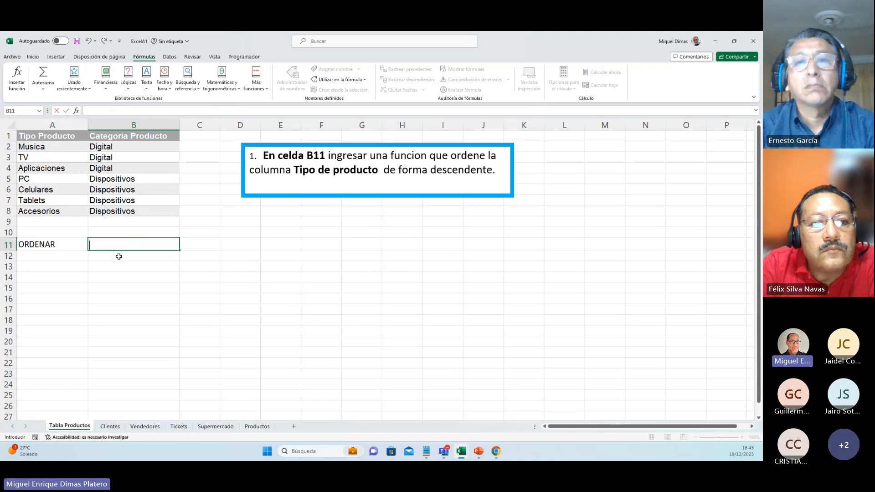
key(Escape)
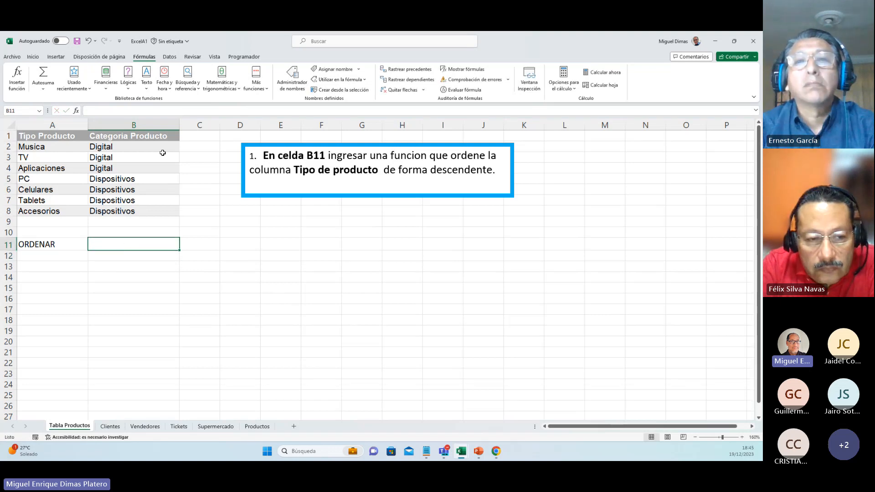
click(186, 89)
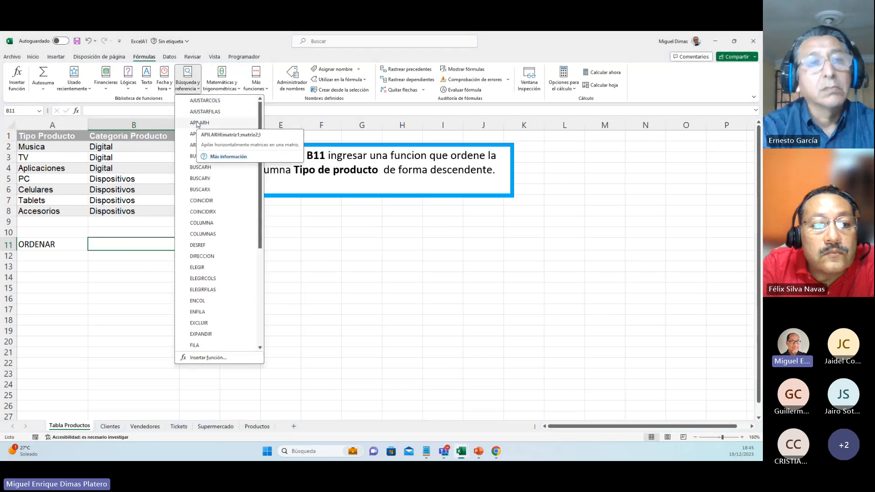
click(95, 244)
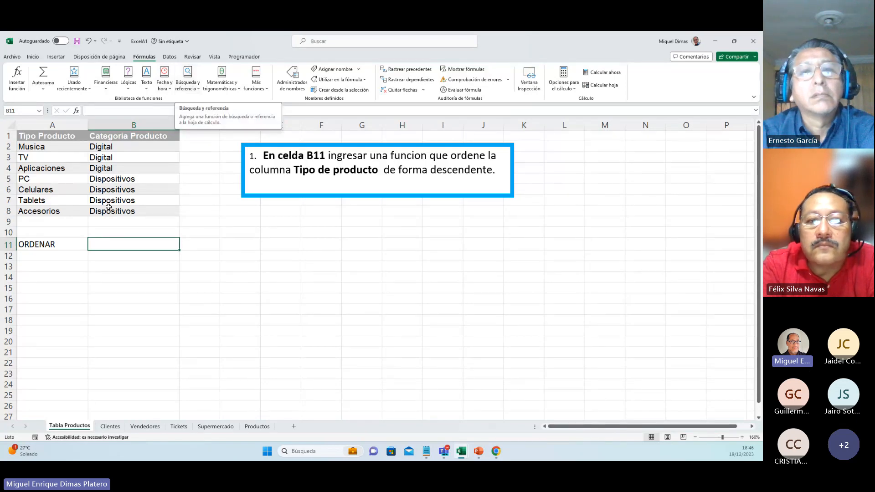
Start an ORDENAR formula in cell B11 with the range A2:A8 as its matrix argument
text(=o)
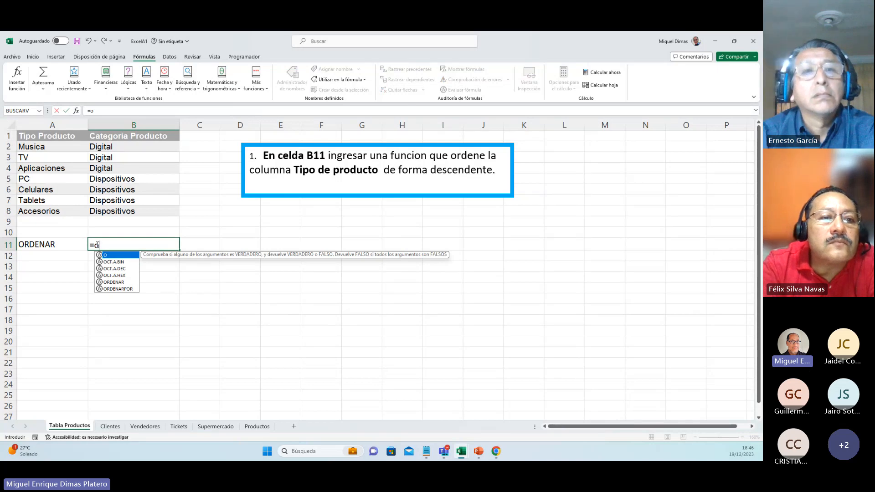
text(rden)
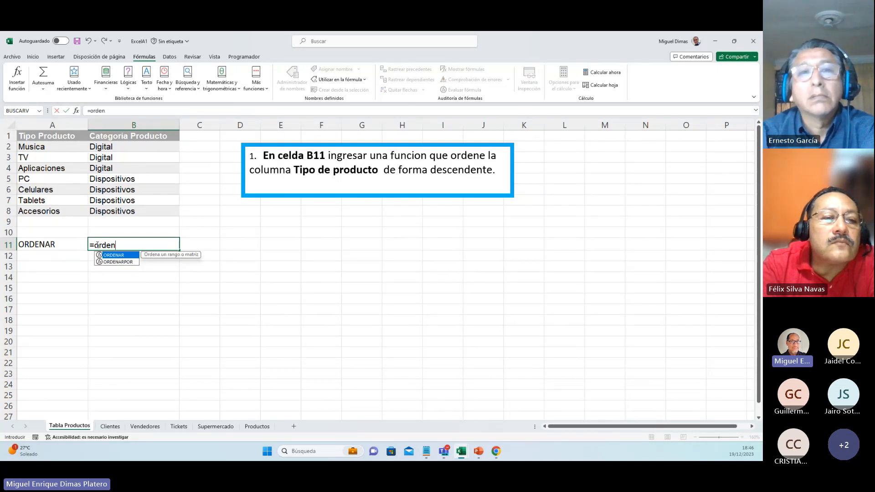
double_click(110, 255)
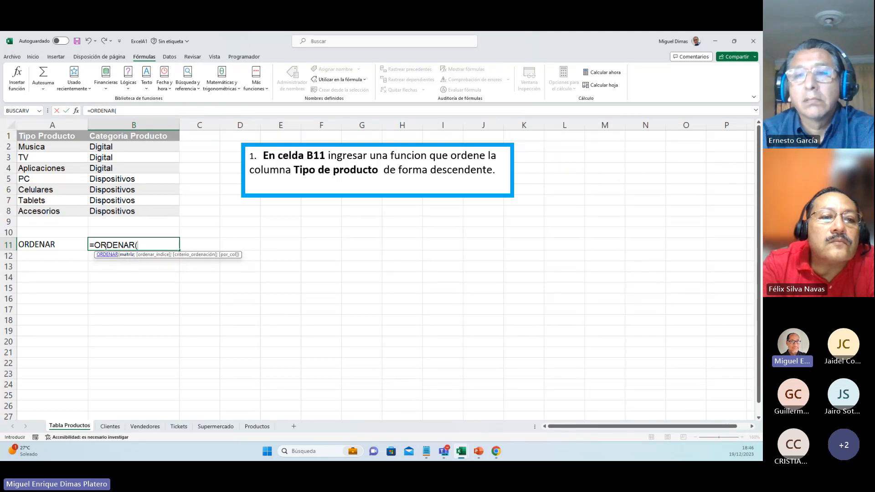
click(49, 146)
drag(50, 146, 50, 211)
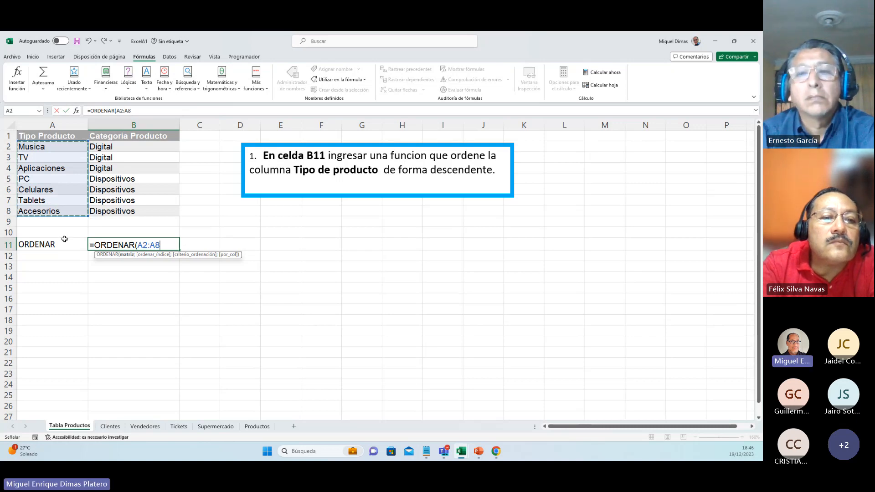
text(;)
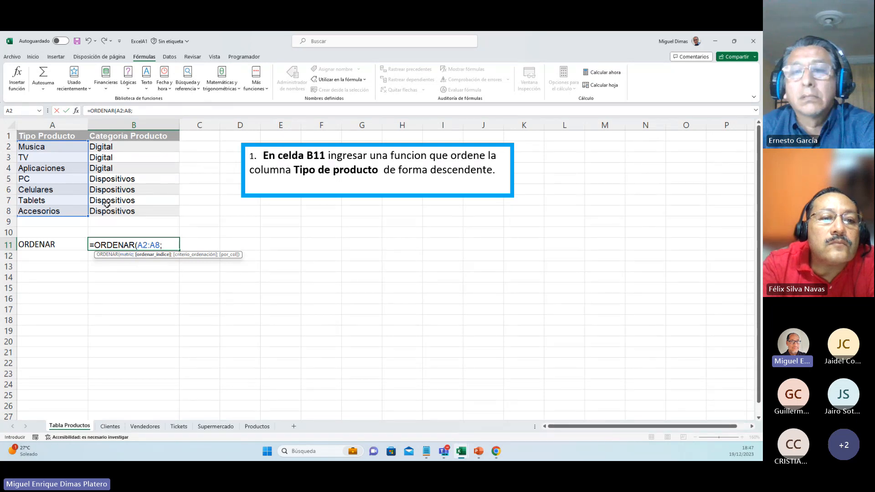
Complete the ORDENAR function in cell B11 with a Criterio_ordenación of -1, leaving Ordenar_índice and Por_col empty
click(78, 112)
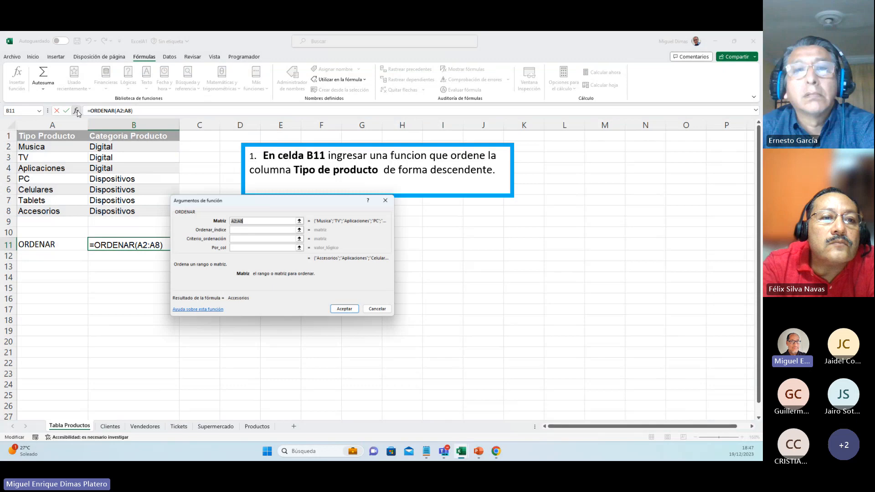
click(243, 228)
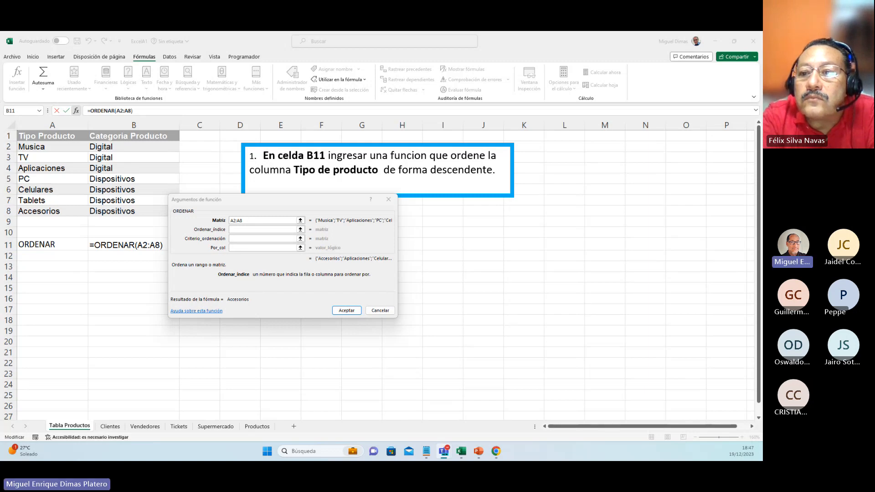
click(239, 230)
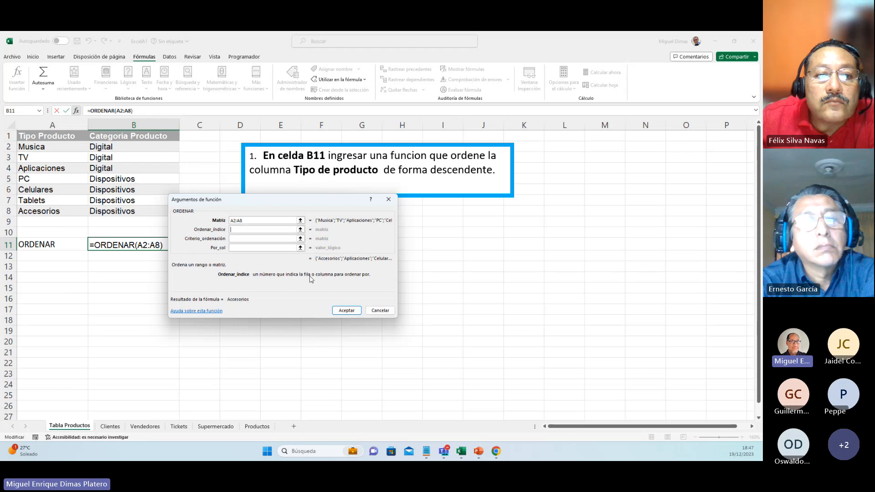
click(234, 239)
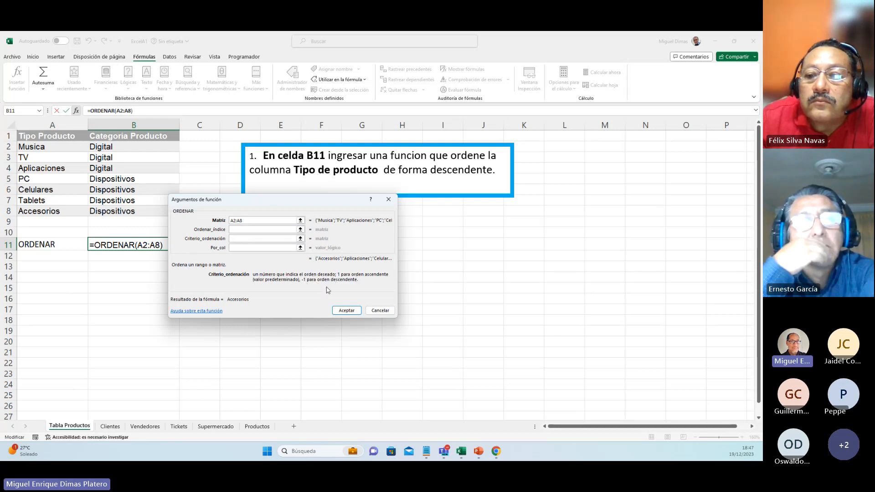
text(-1)
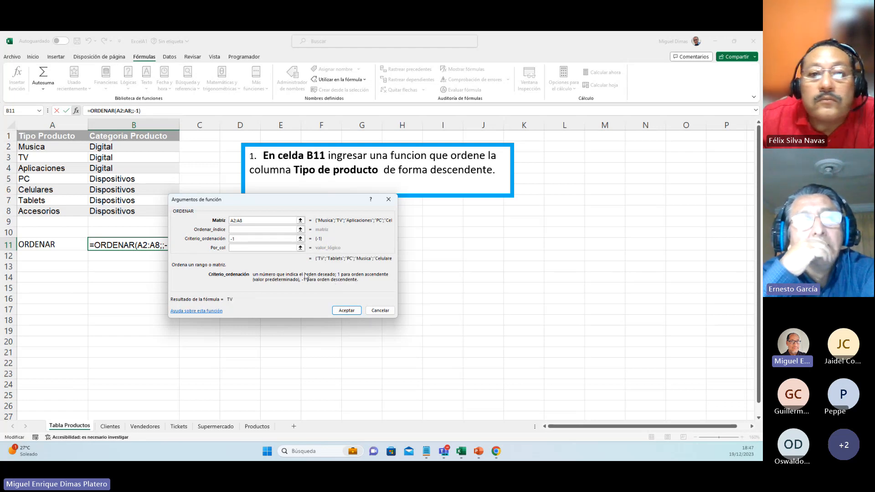
click(259, 248)
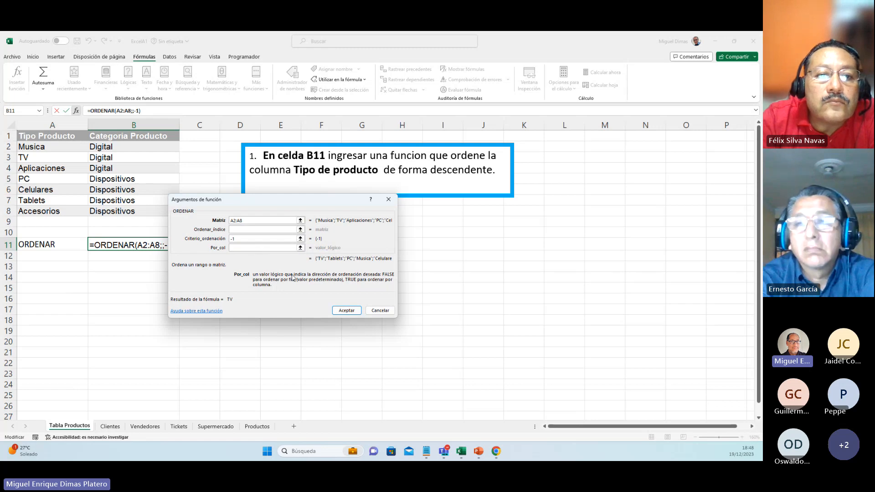
click(343, 311)
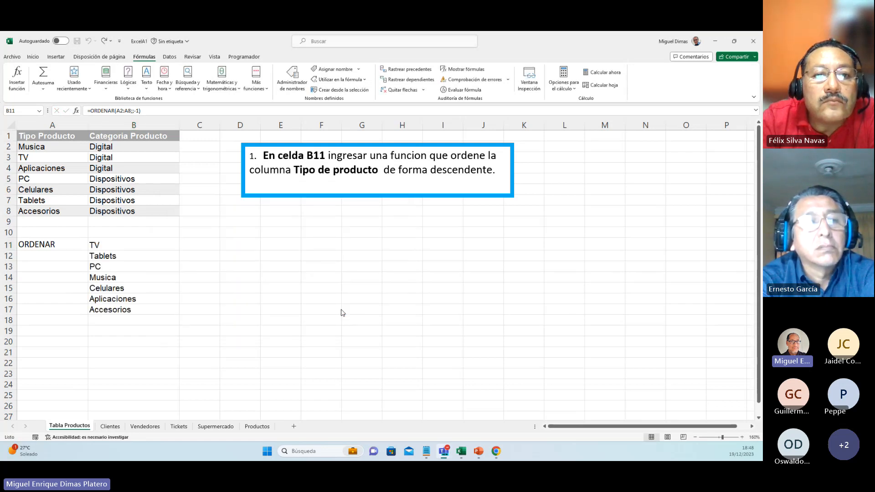
Review the ORDENAR arguments in cell B11 and the sorted list in B11:B17 without changing them
click(129, 245)
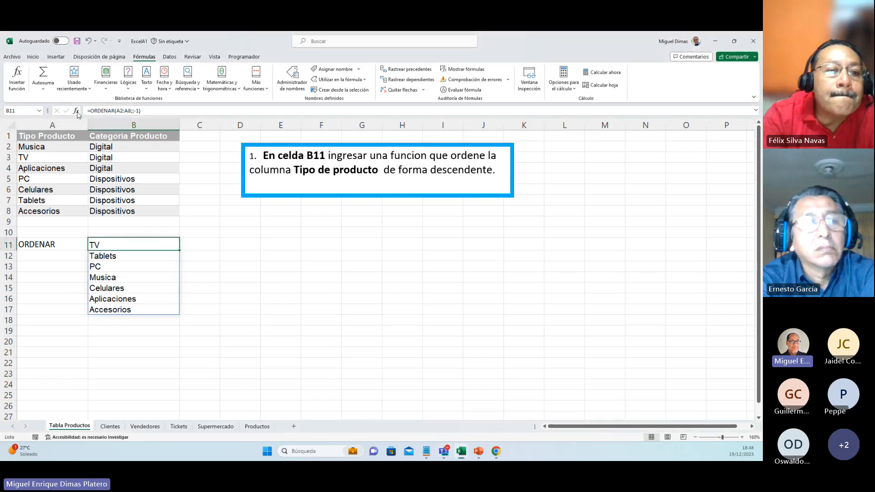
click(141, 111)
click(76, 112)
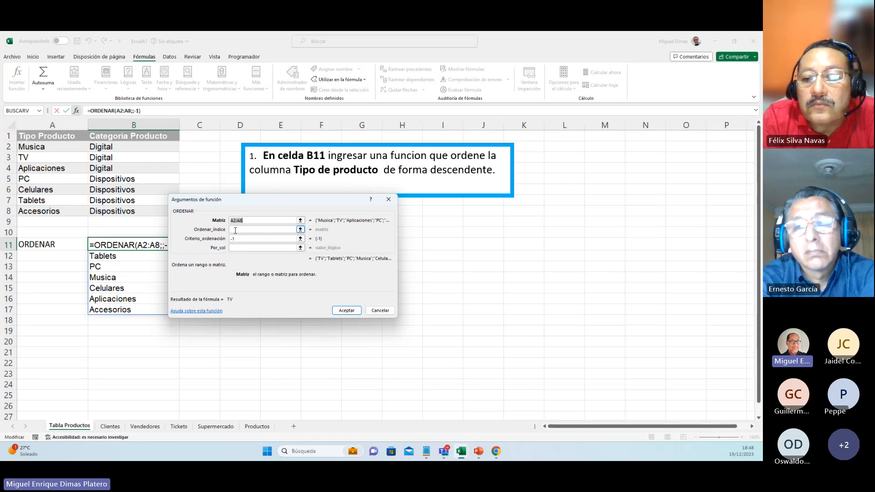
click(389, 202)
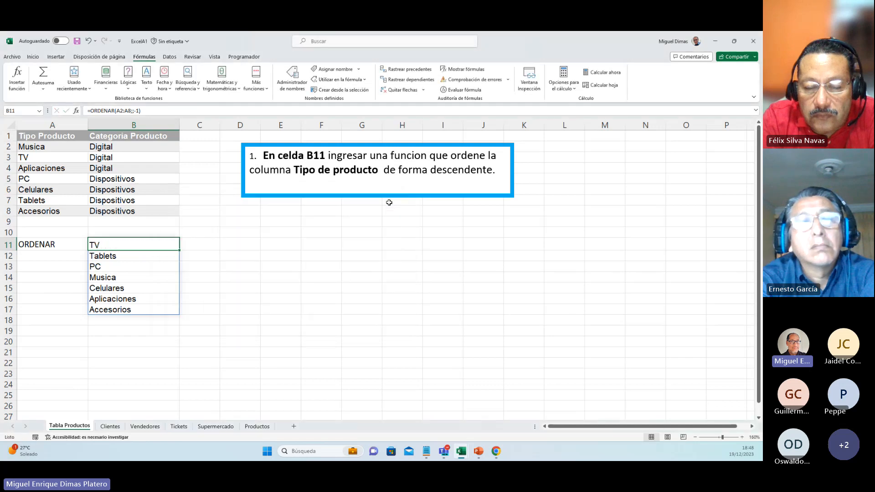
click(291, 260)
drag(143, 247, 141, 309)
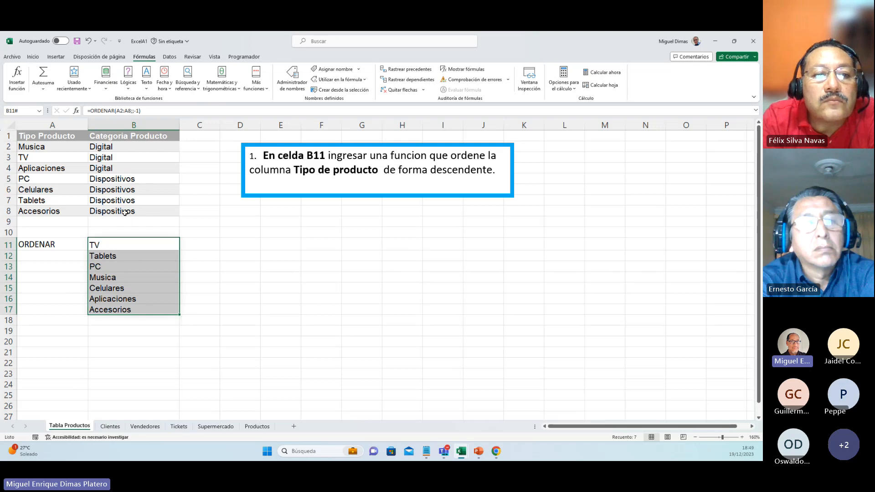
click(77, 112)
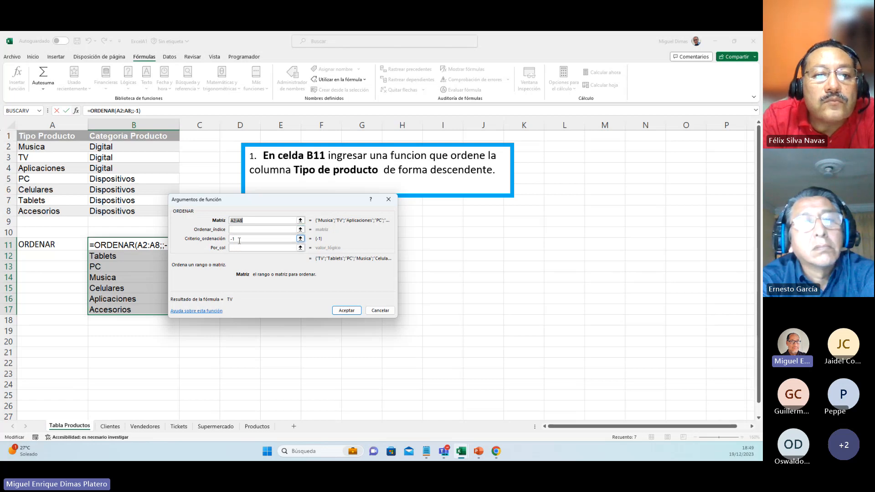
click(388, 200)
click(325, 251)
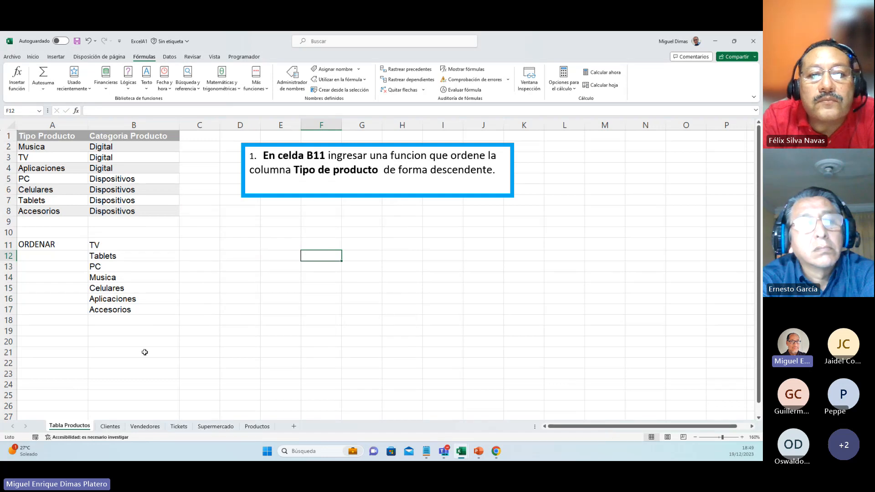
Open the Clientes sheet and zoom it in to 160%
click(108, 427)
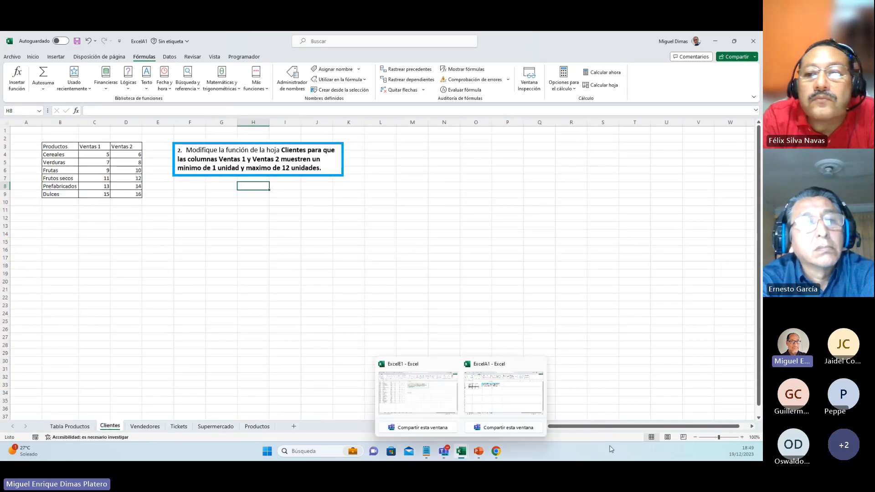
click(743, 438)
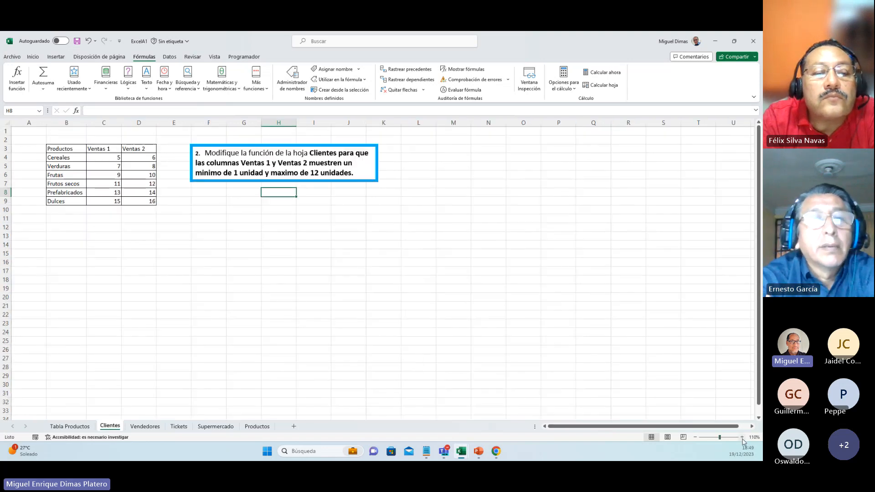
click(743, 438)
click(742, 438)
click(742, 439)
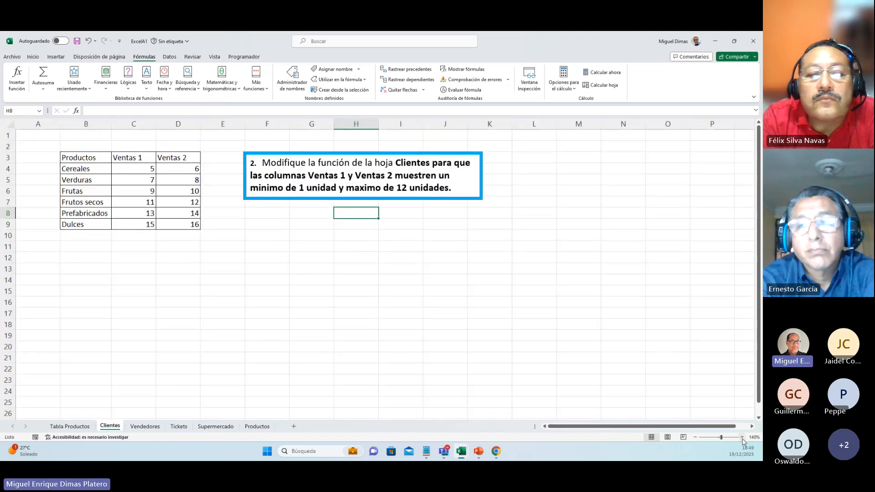
click(743, 438)
click(743, 439)
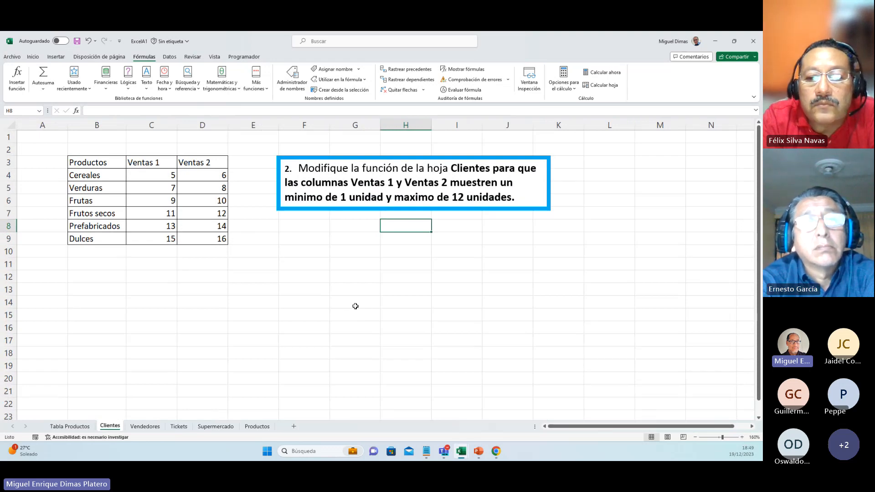
Examine the arguments of the SECUENCIA function in cell C4, especially Inicio, without changing them
click(162, 177)
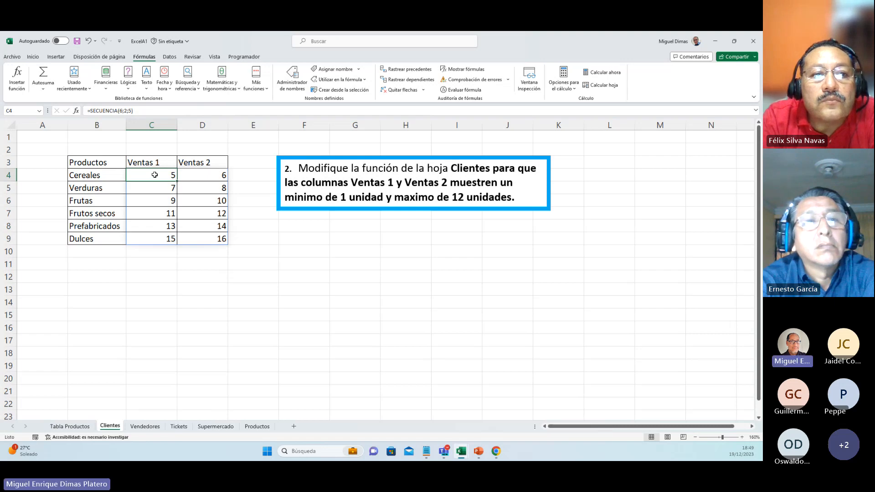
click(76, 112)
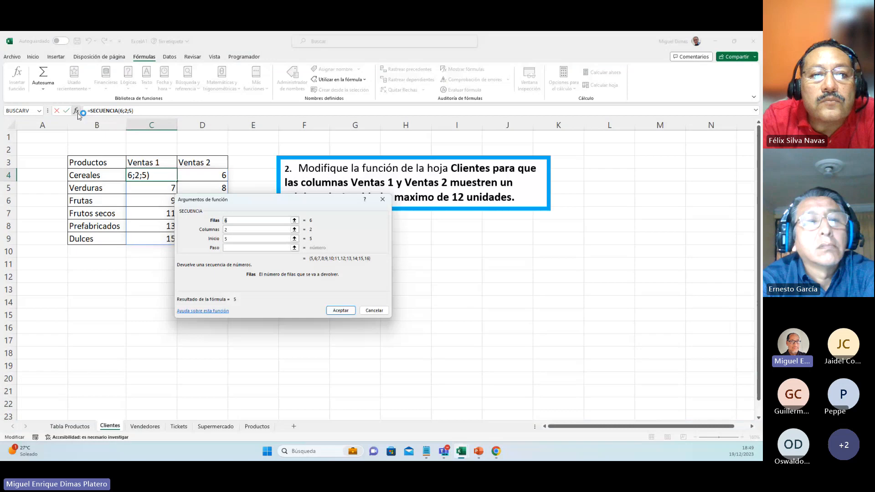
drag(263, 205, 324, 227)
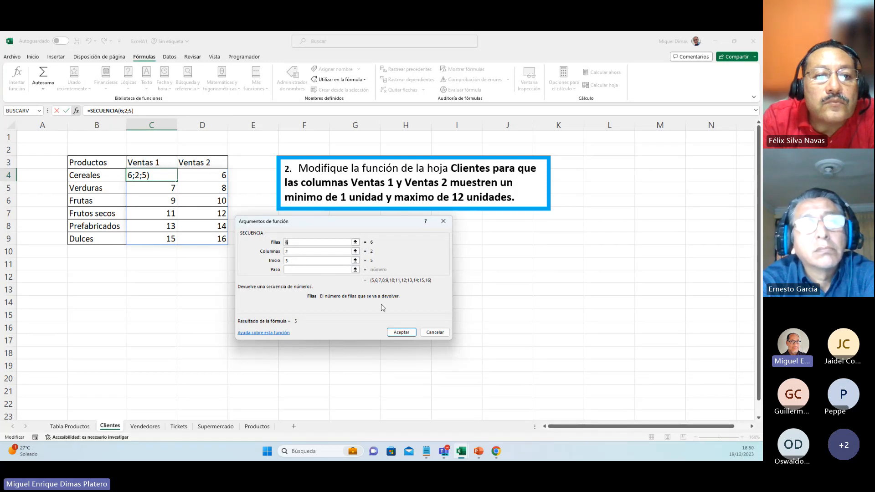
click(431, 333)
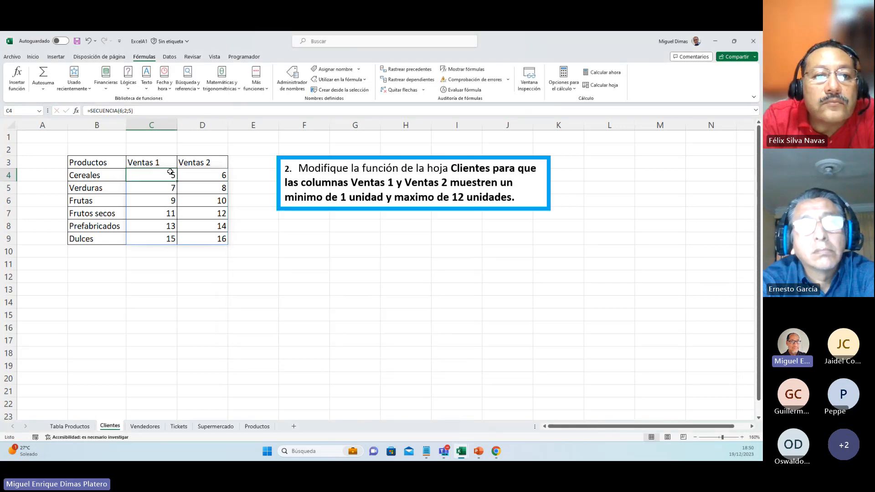
click(130, 110)
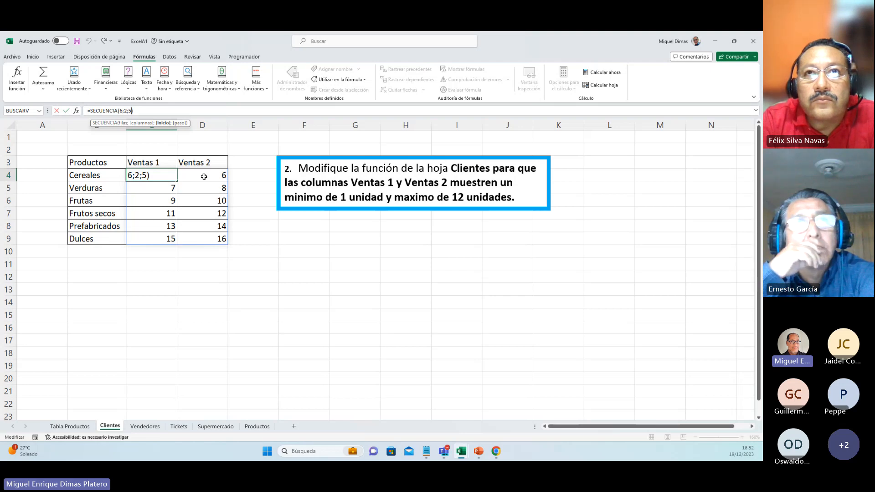
double_click(129, 110)
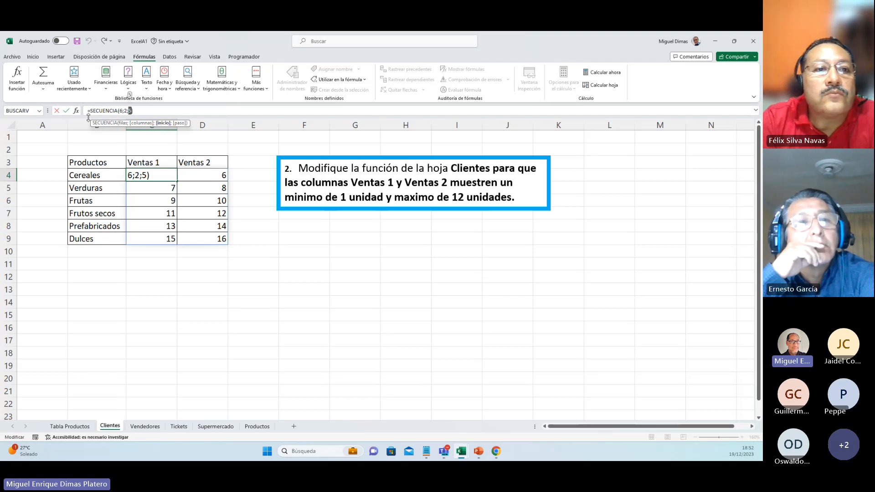
click(76, 111)
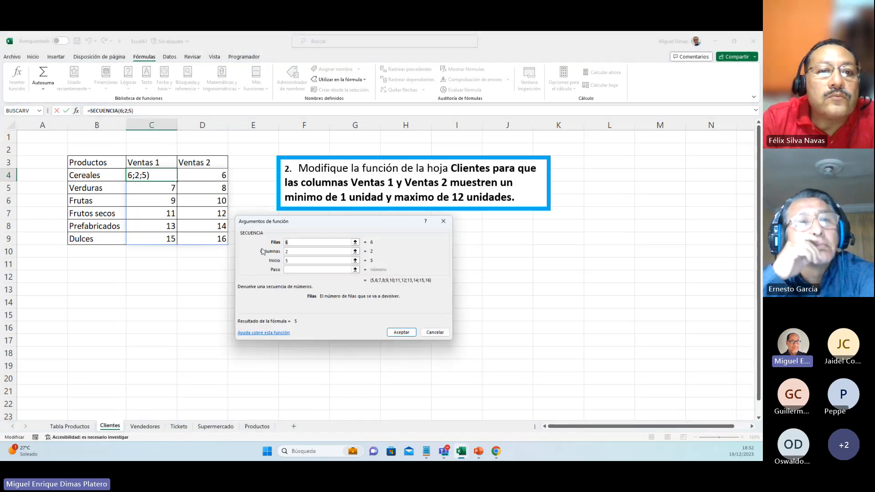
click(294, 260)
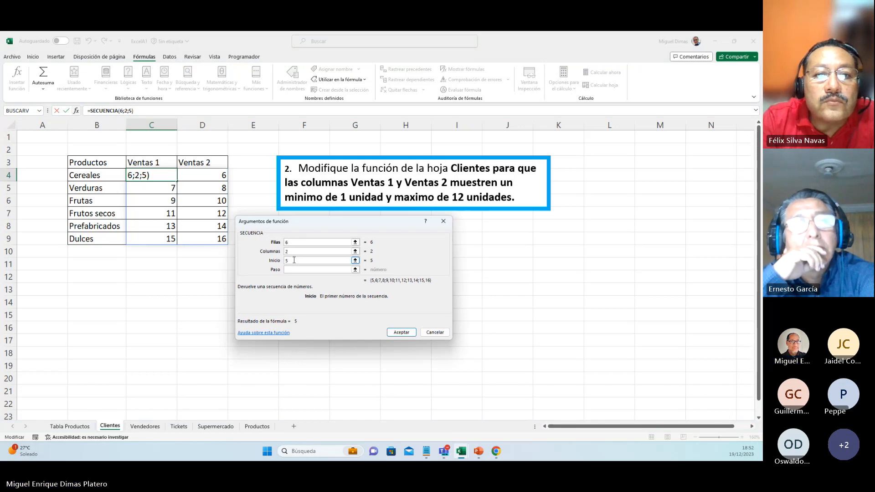
click(443, 222)
Change the start value of the SECUENCIA formula in cell C4 to 1, giving =SECUENCIA(6;2;1)
click(144, 112)
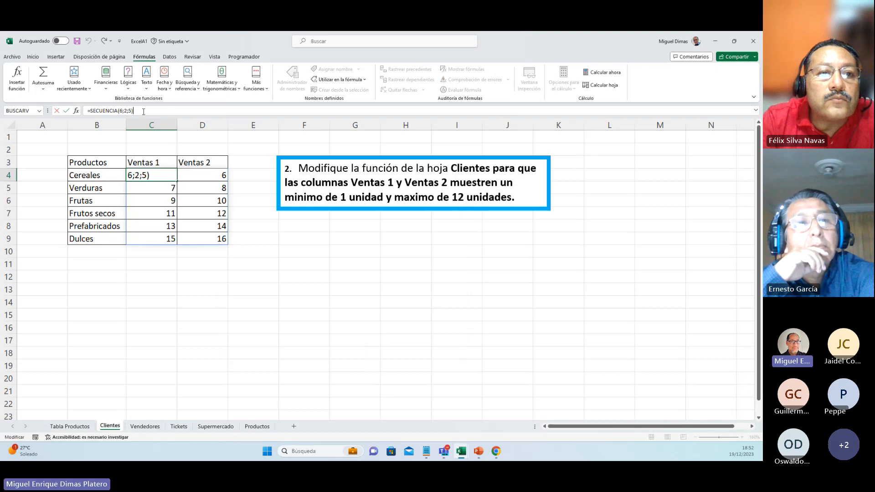
key(BackSpace)
key(BackSpace)
text(1)
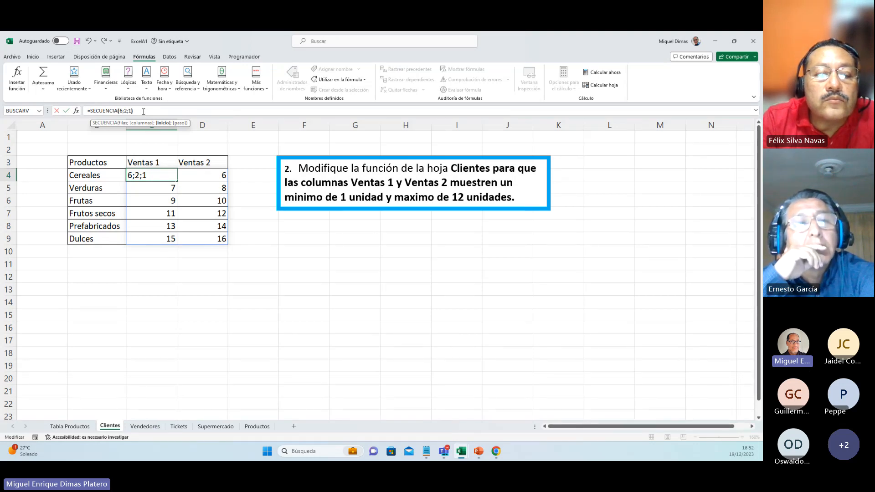
text())
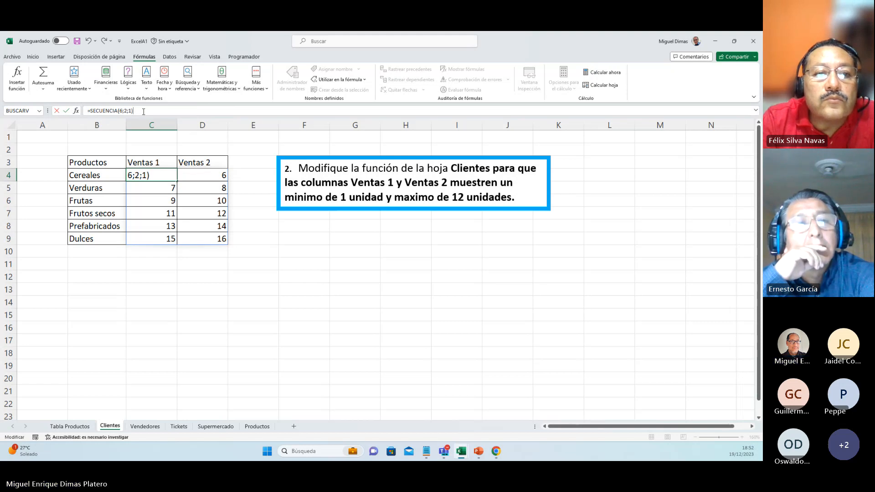
key(Return)
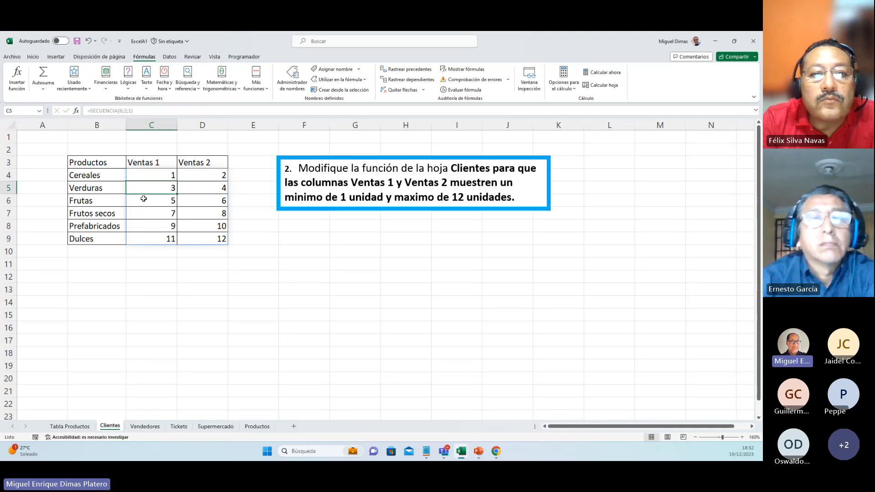
Check cells C4 and D9 against the minimum and maximum units in the instructions, and review the SECUENCIA formula in C4
click(153, 175)
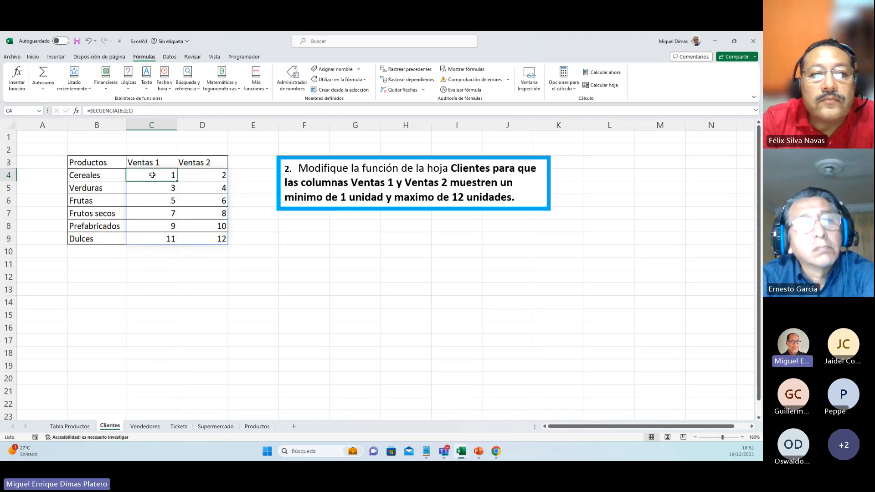
click(213, 238)
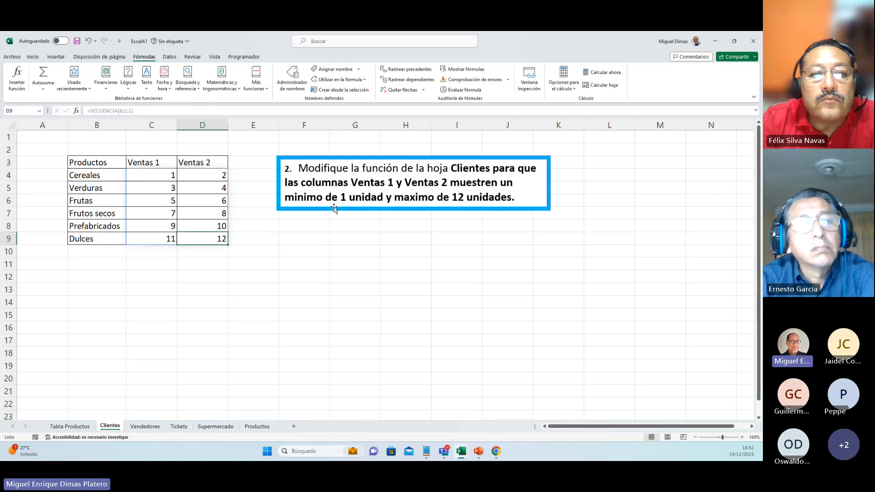
drag(341, 199, 385, 199)
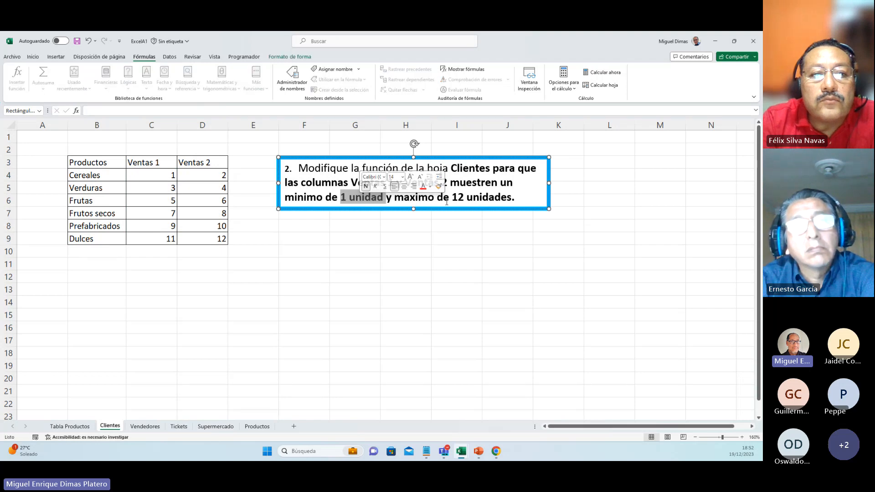
drag(437, 197, 511, 198)
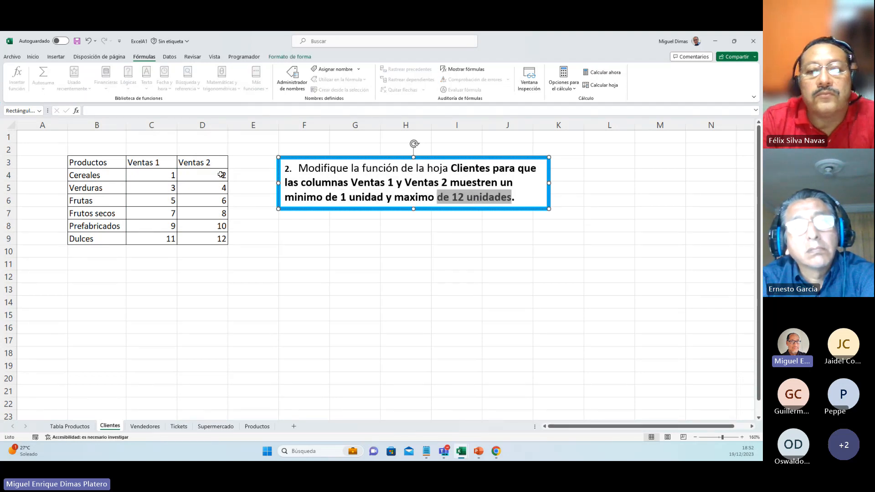
click(158, 175)
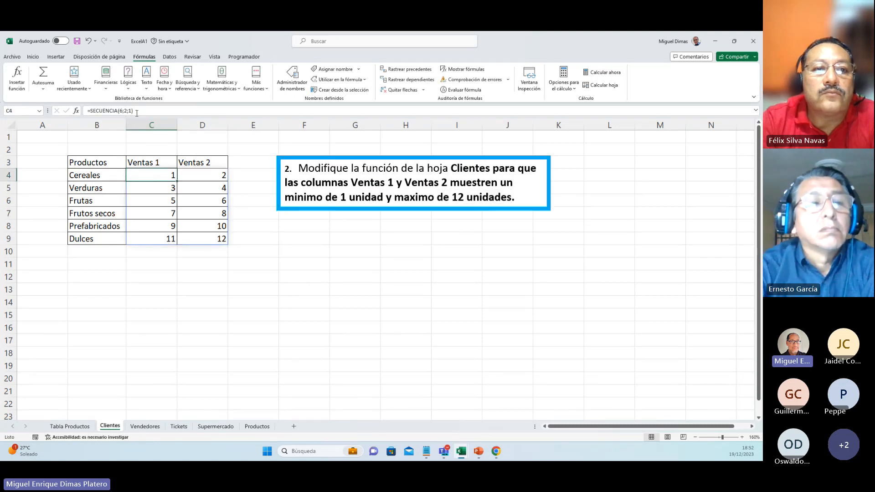
click(136, 112)
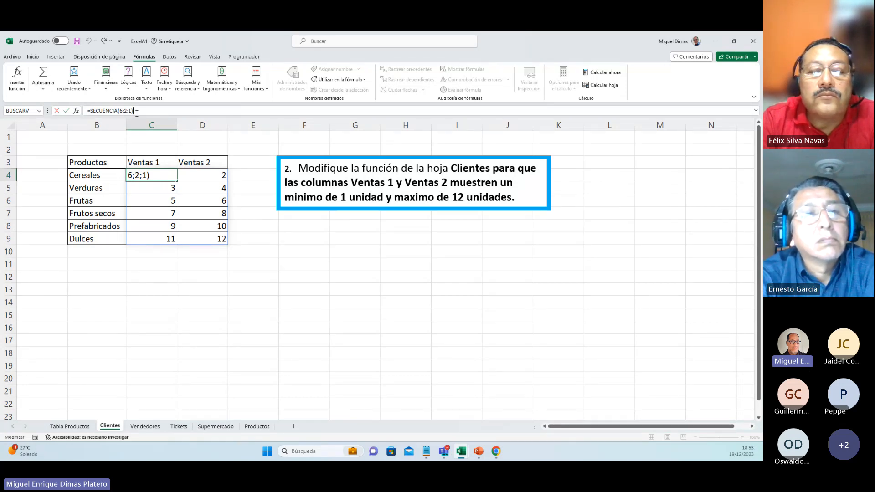
Try 0.5 and 0.25 as the start value of the SECUENCIA formula in cell C4
key(BackSpace)
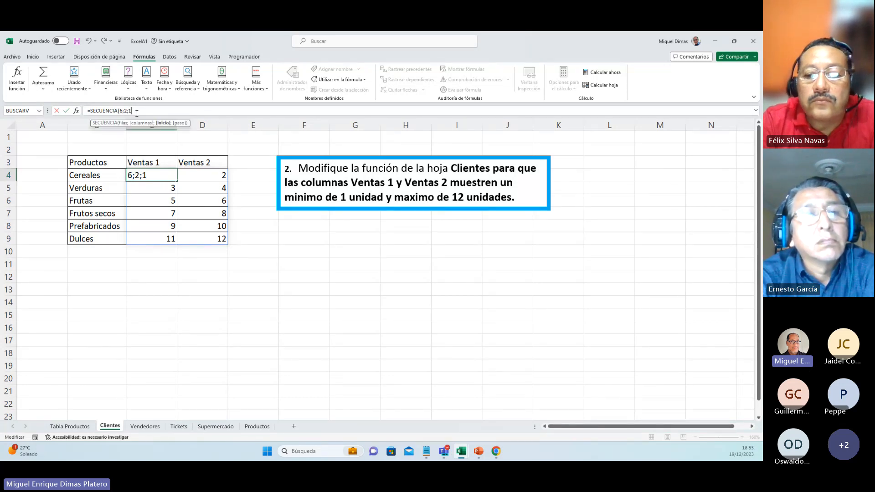
key(BackSpace)
text(0.)
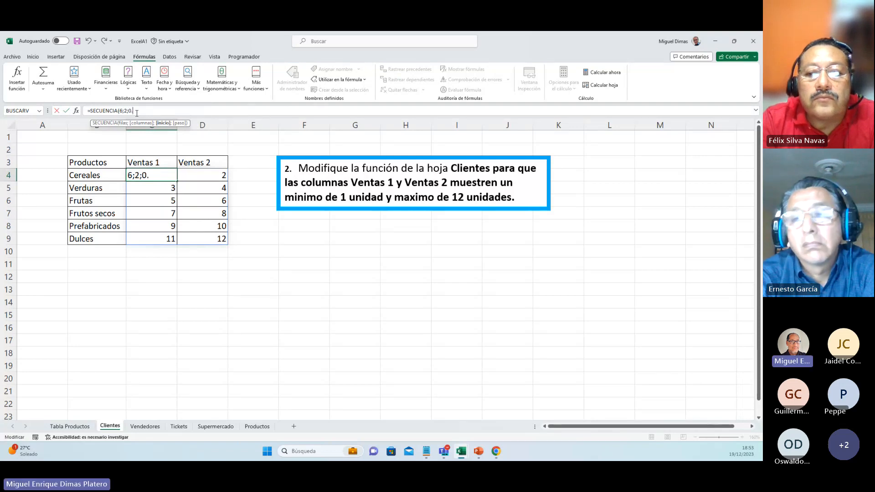
text(5))
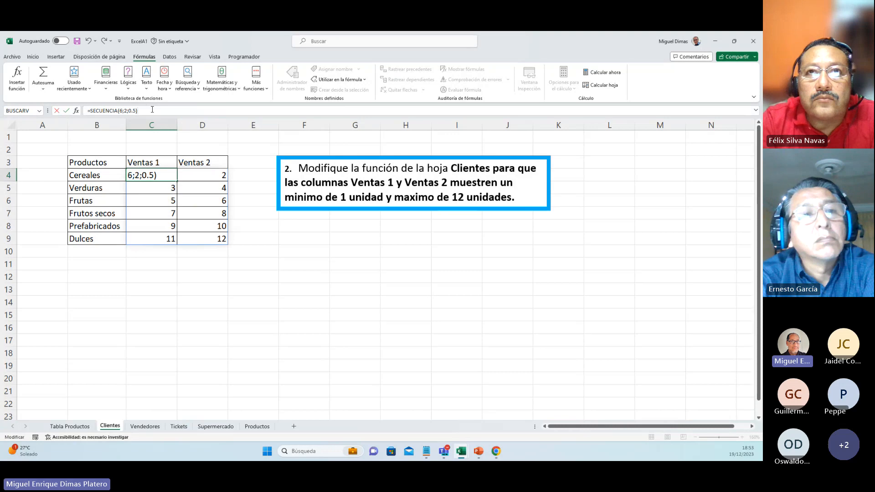
key(BackSpace)
key(BackSpace)
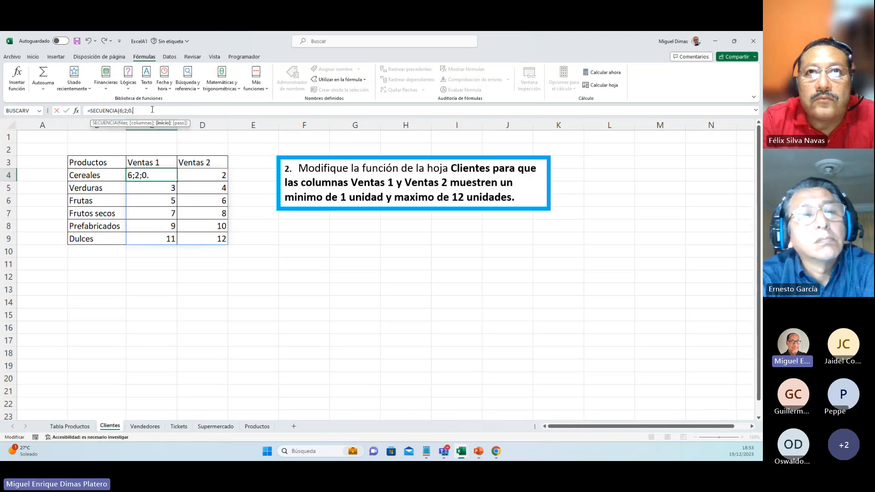
key(BackSpace)
text(0)
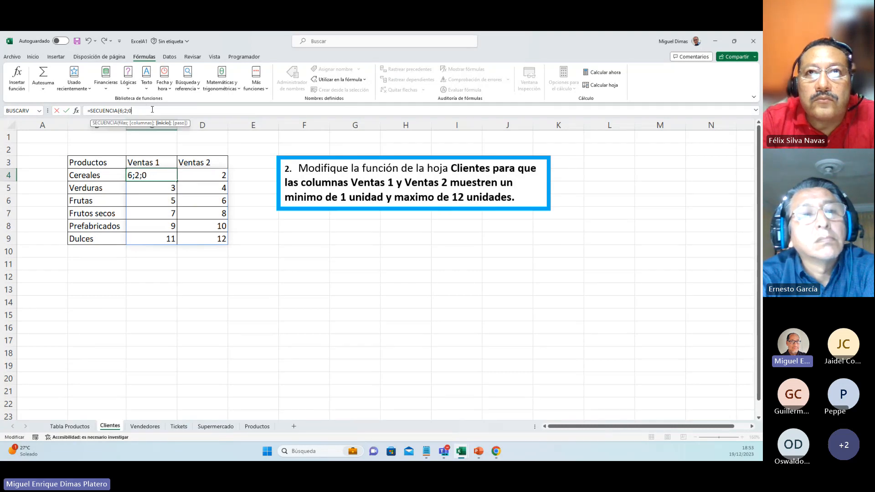
text(.25))
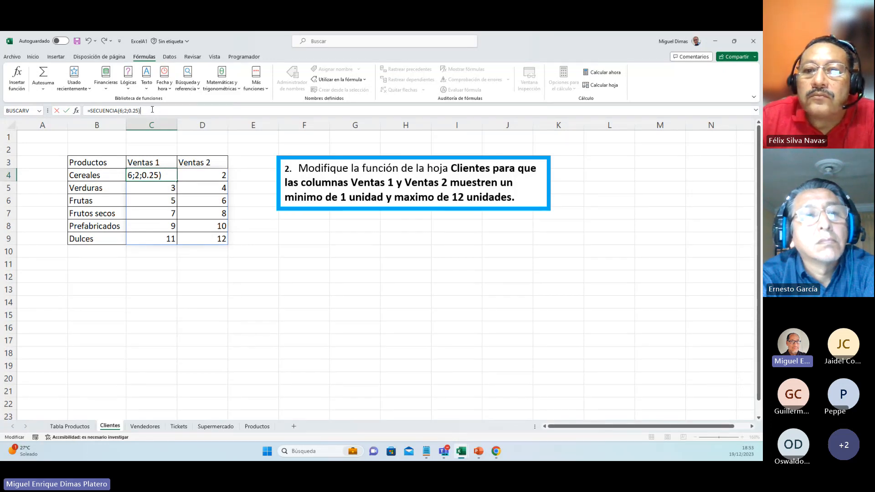
key(BackSpace)
key(BackSpace)
key(BackSpace)
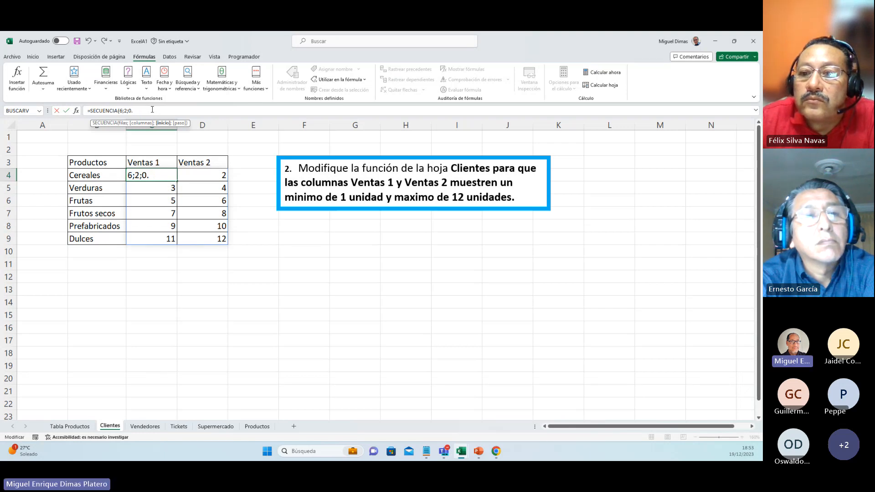
Inspect the Inicio argument of the SECUENCIA function in C4, and cancel the formula edit
click(77, 111)
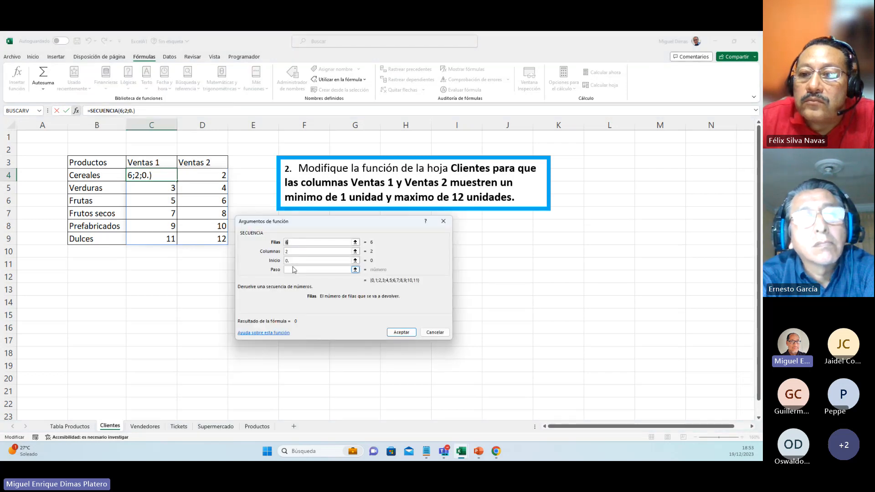
click(293, 260)
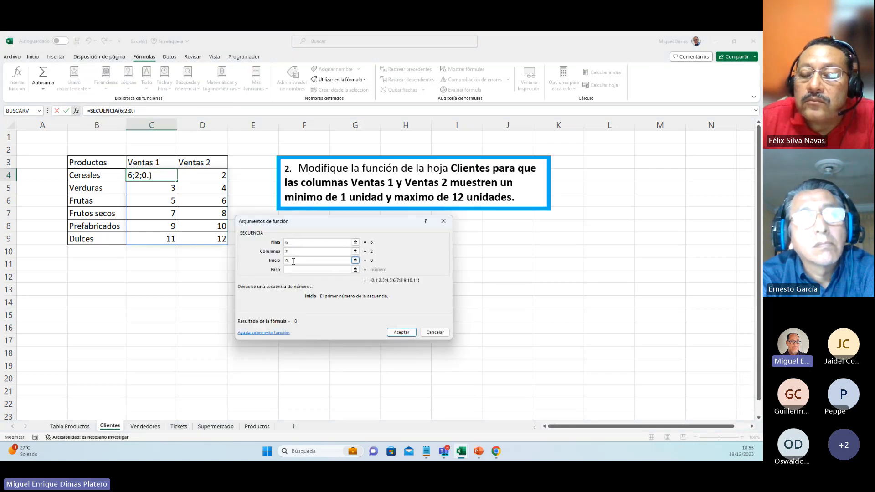
click(445, 333)
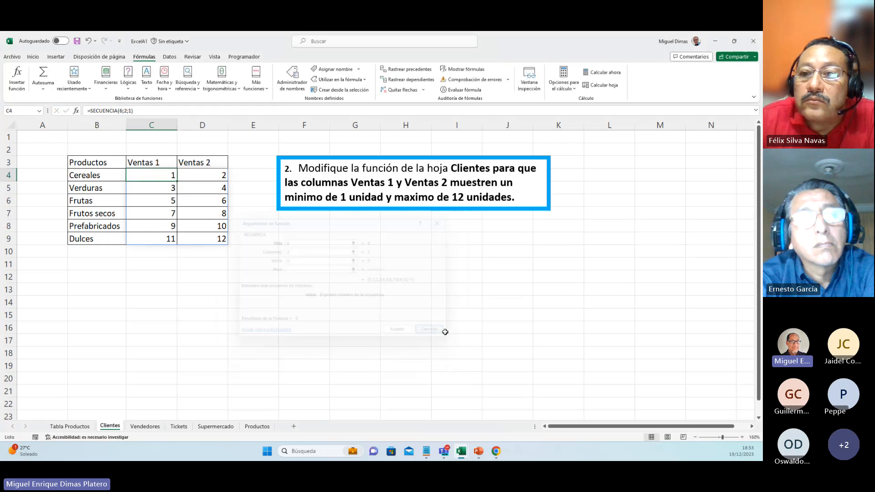
Review the SECUENCIA formula in C4 and the ORDENAR formula in B11 on the Tabla Productos sheet
click(390, 305)
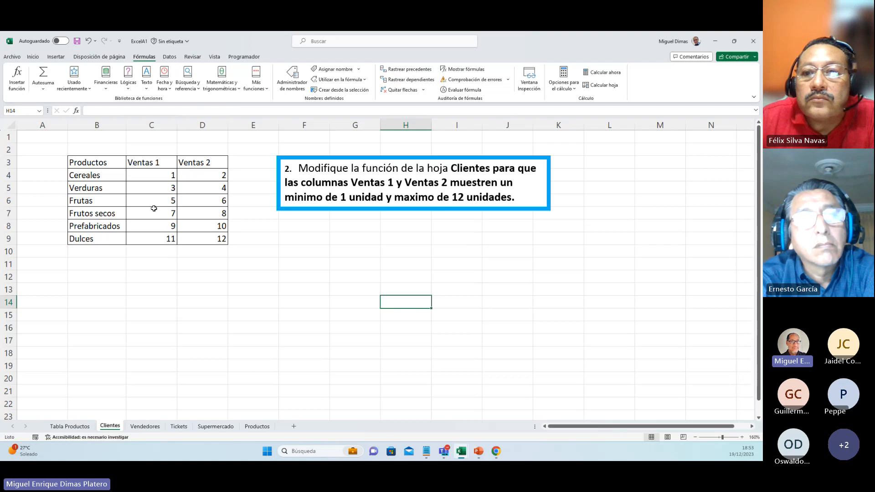
click(159, 176)
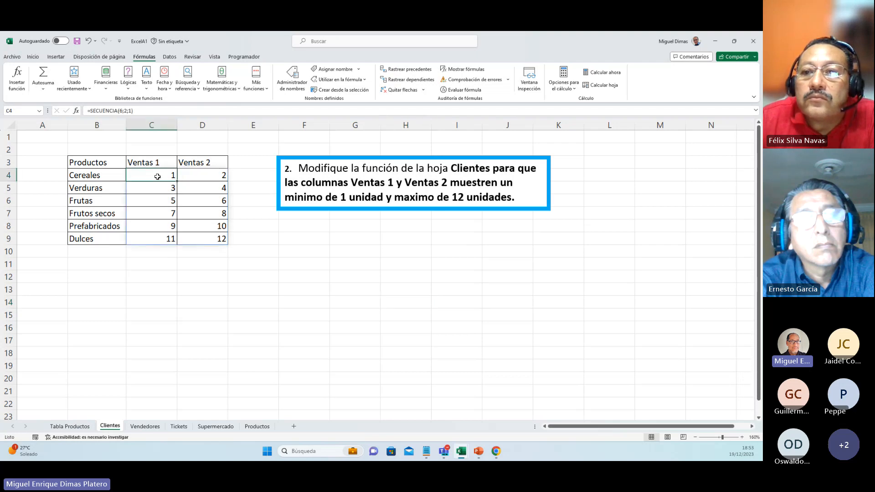
click(70, 426)
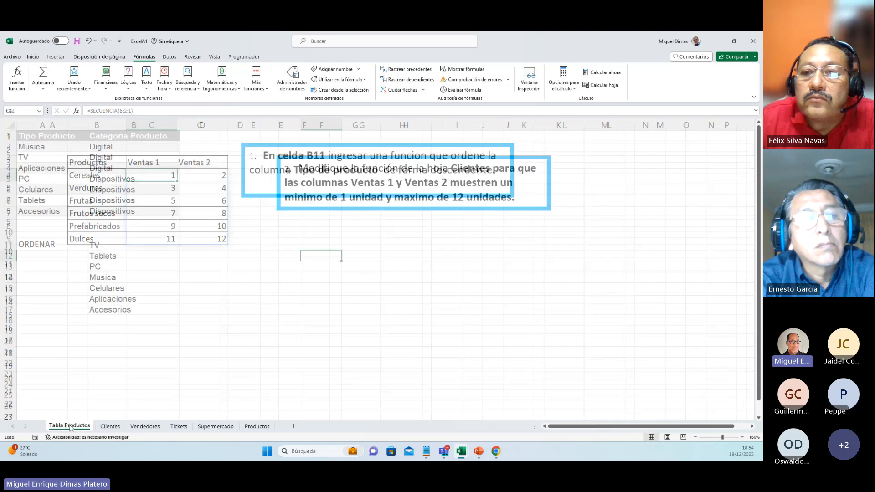
click(137, 242)
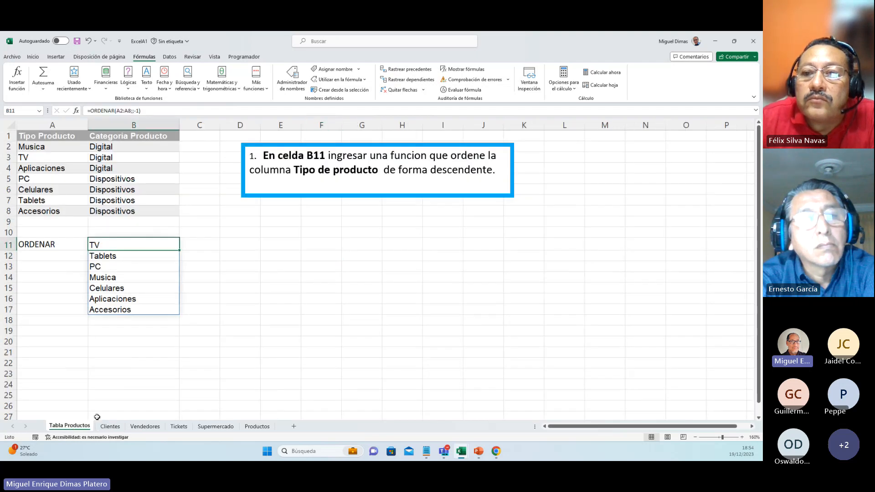
Open the Vendedores sheet for the exercise on the highest value of column P-005
click(139, 428)
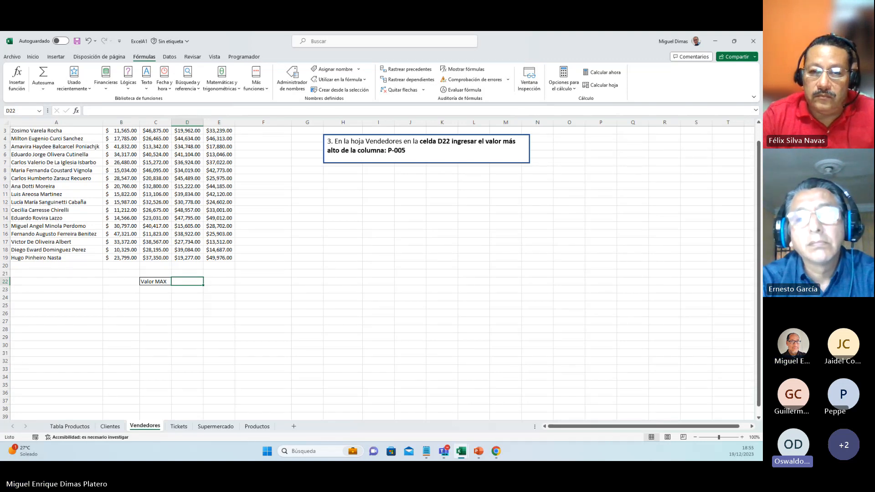
key(alt+Tab)
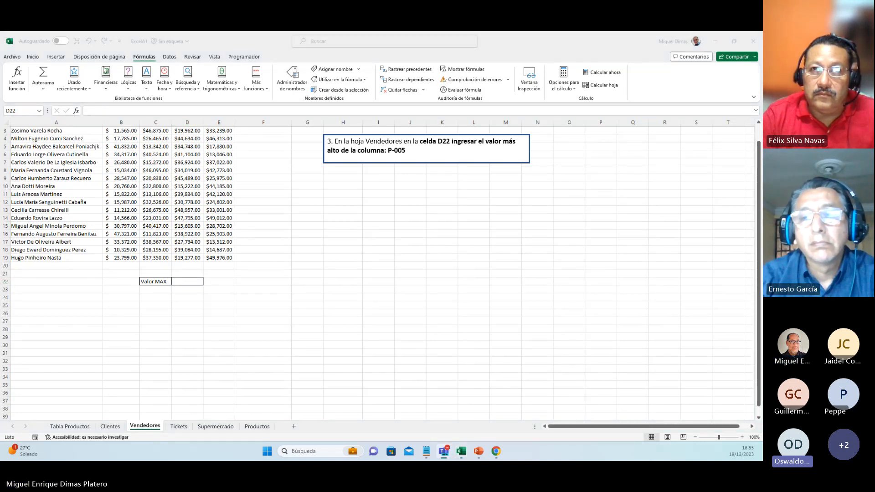
key(alt+Tab)
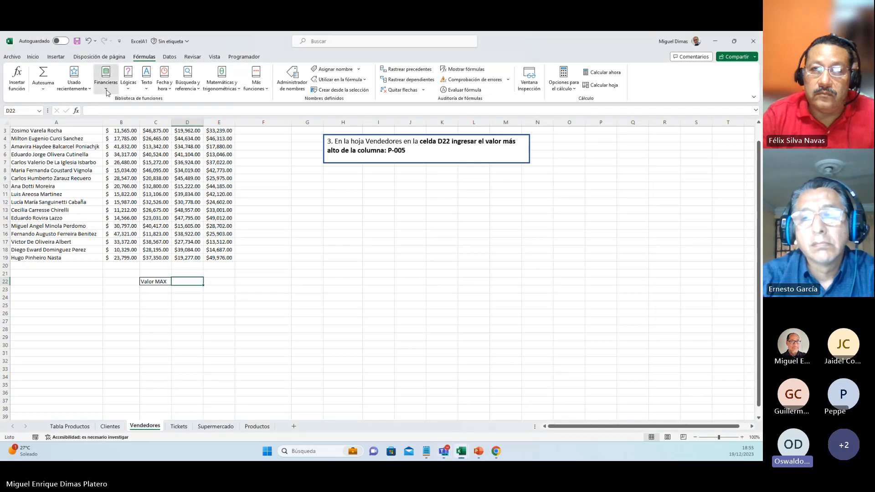
Browse the function library by category, including the financial, text, date and time, and lookup functions
click(107, 87)
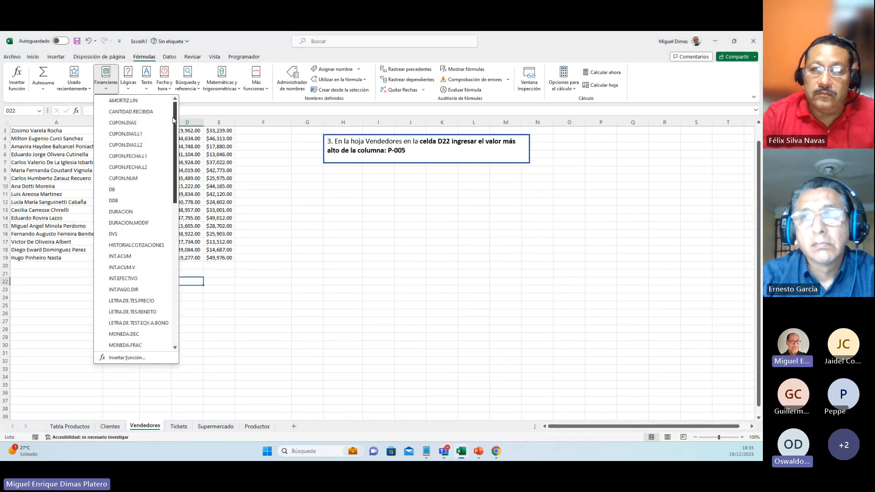
drag(173, 120, 175, 170)
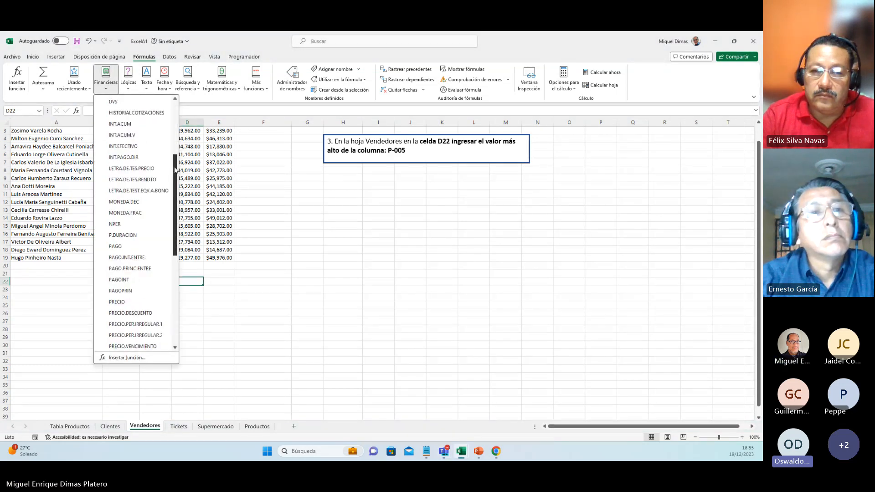
click(148, 88)
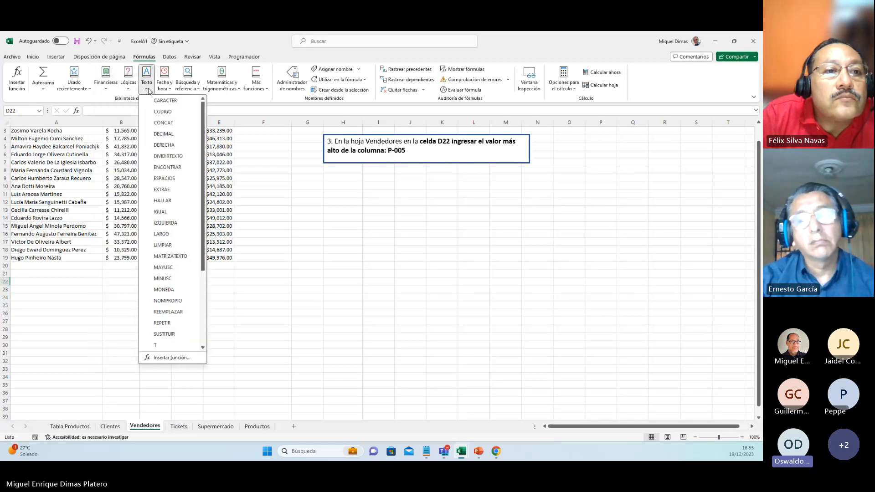
click(171, 92)
click(173, 93)
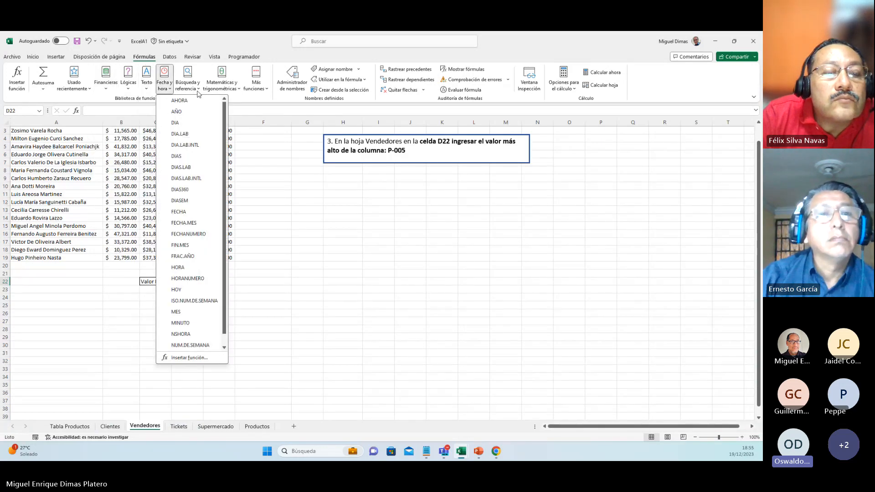
click(200, 95)
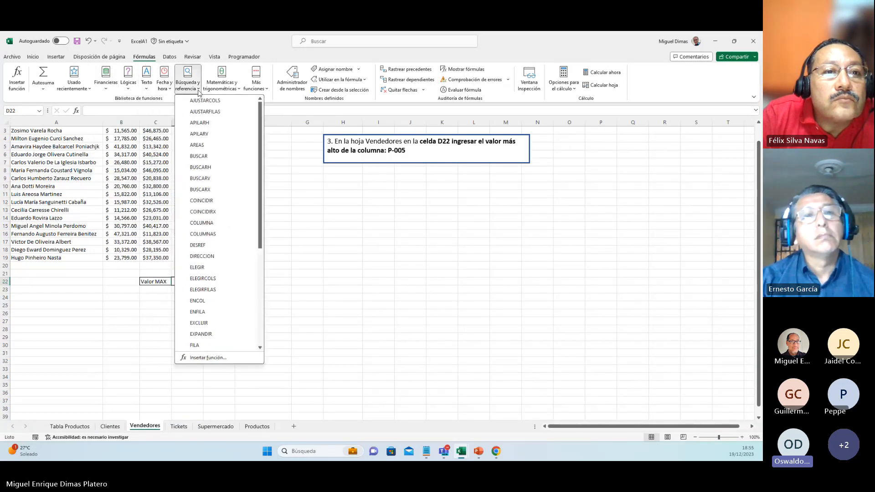
click(234, 93)
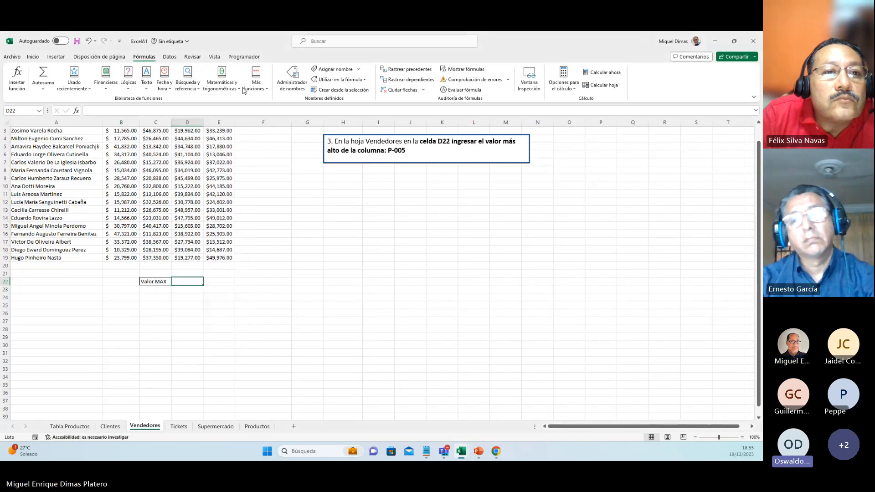
click(235, 91)
click(262, 91)
click(265, 90)
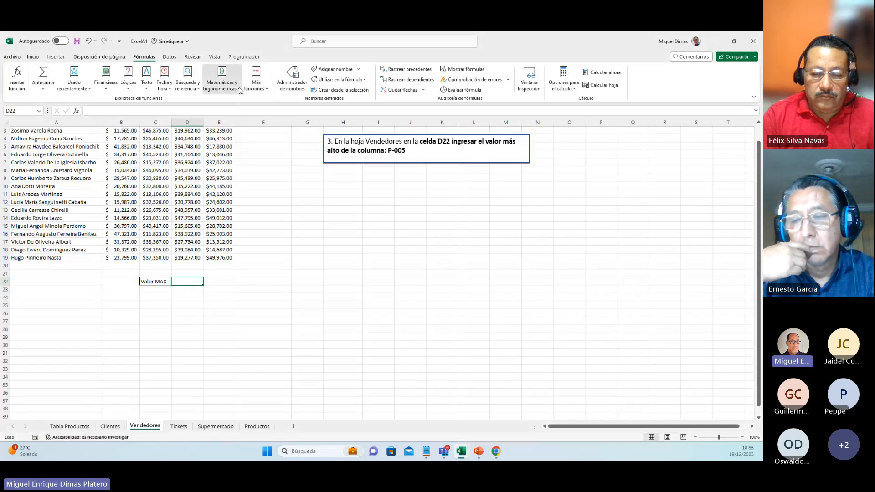
Look through the math and lookup functions, and view the APILARV arguments for cell D22 without inserting the function
click(240, 89)
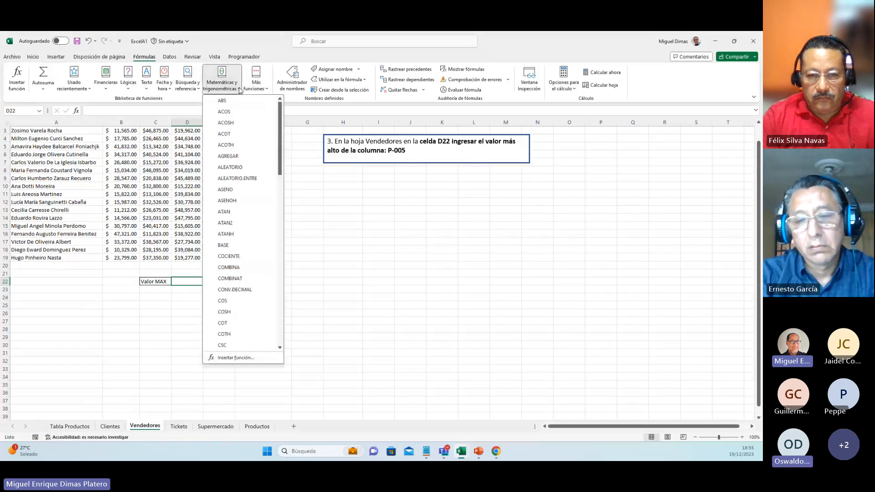
click(195, 91)
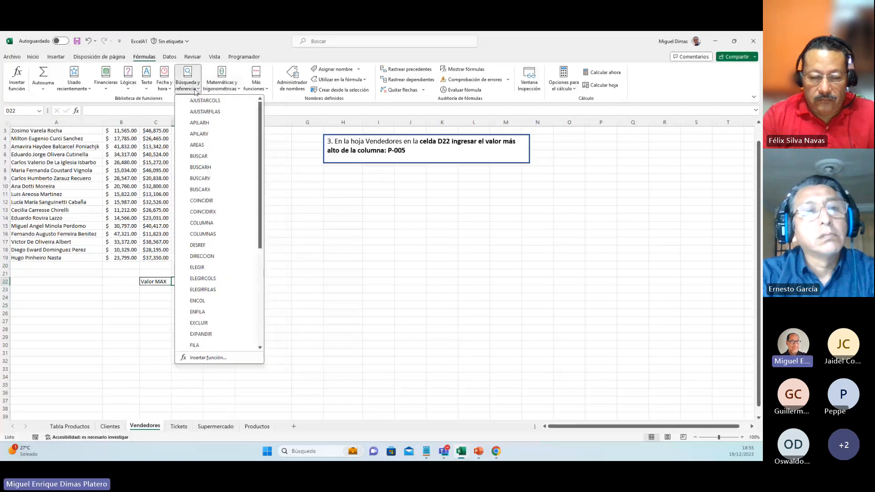
click(201, 134)
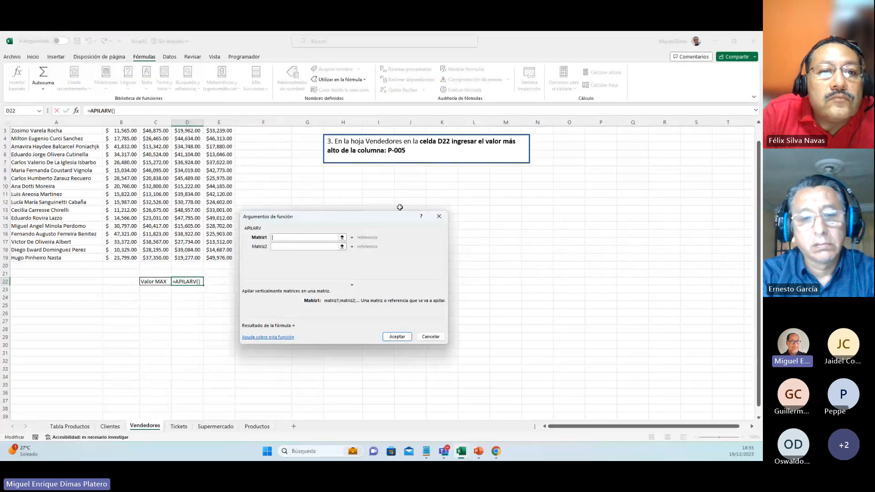
click(438, 217)
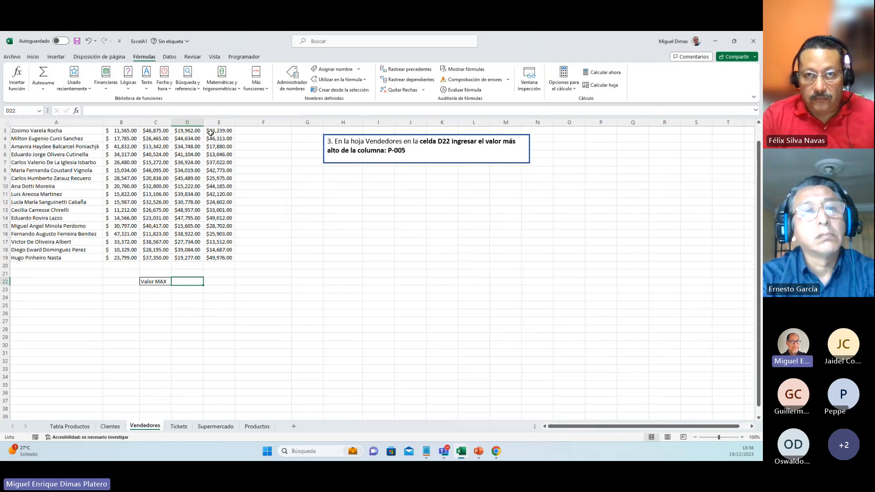
Examine the print area options and the Configurar página settings of the Vendedores sheet without changing them
click(192, 57)
click(169, 57)
click(142, 58)
click(104, 58)
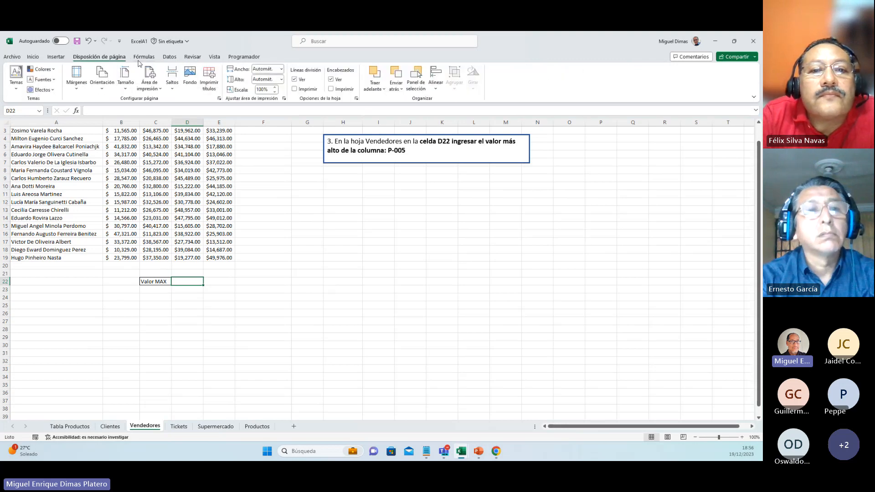
click(160, 89)
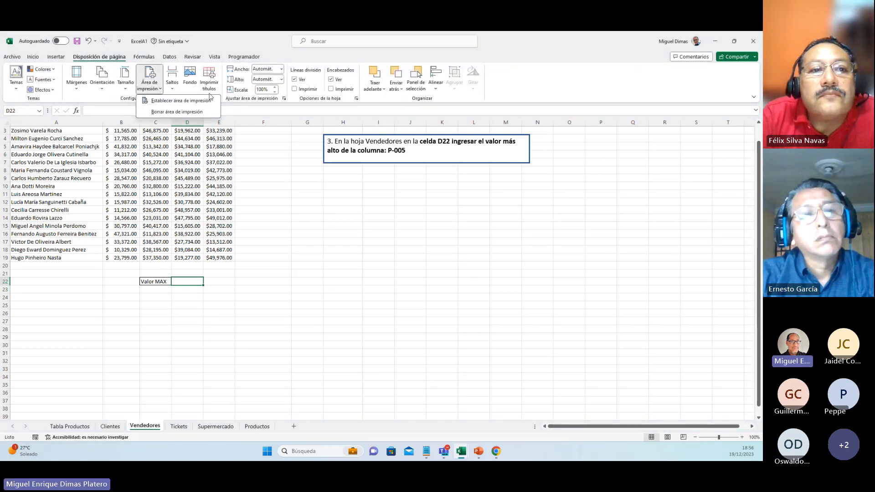
click(237, 125)
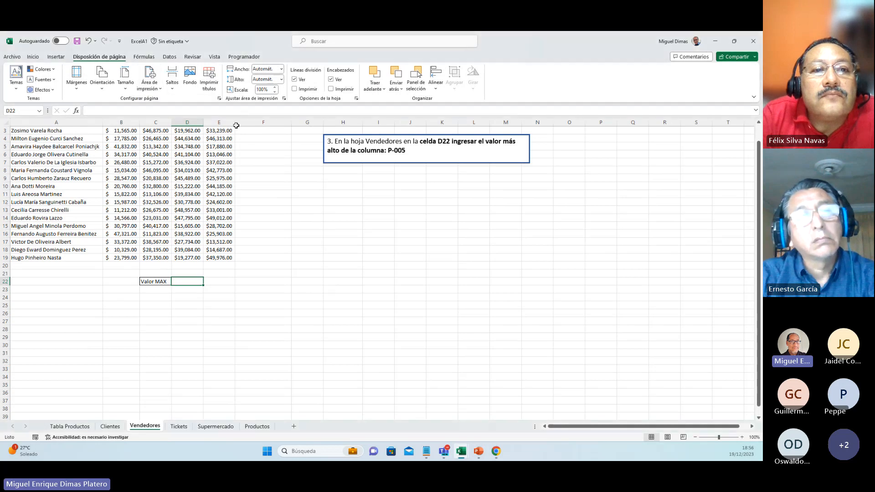
click(219, 98)
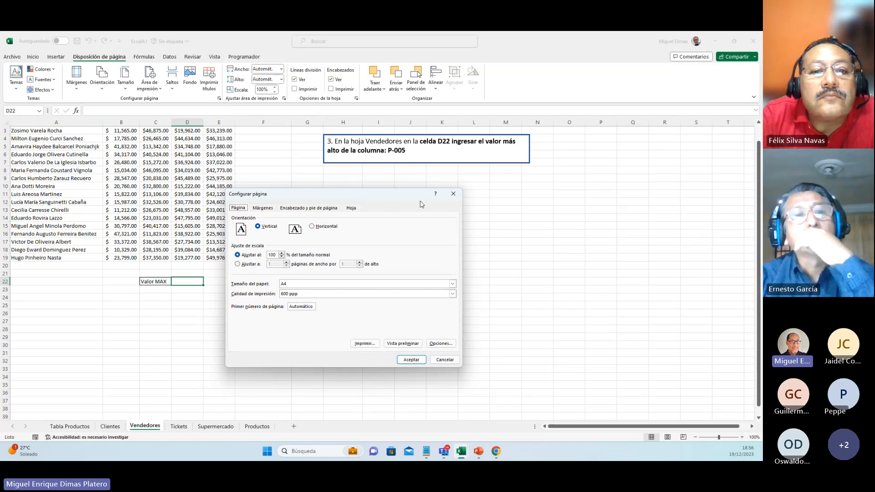
click(454, 197)
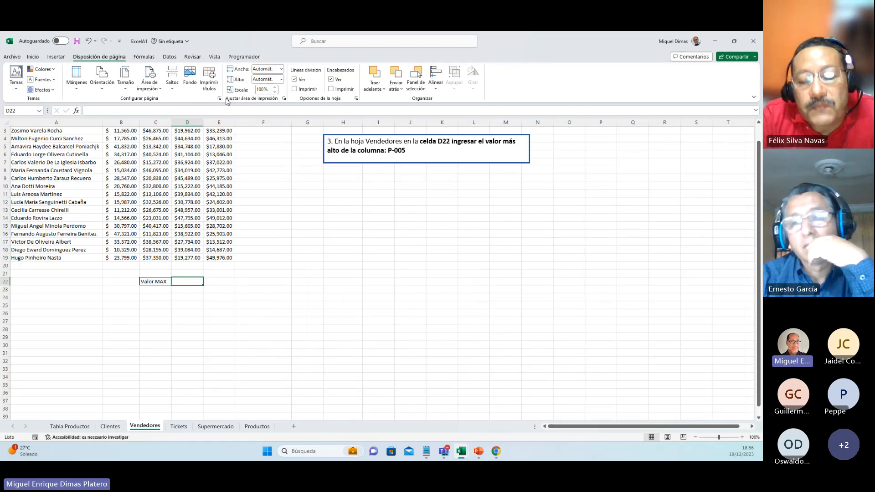
Examine the Número category and its decimal places setting in the cell format options for D22 without applying anything
click(57, 57)
click(33, 57)
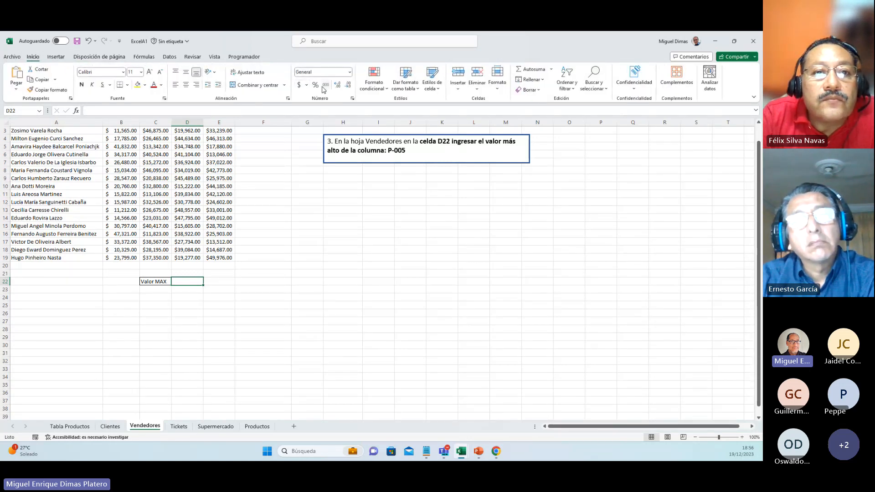
click(353, 99)
click(254, 224)
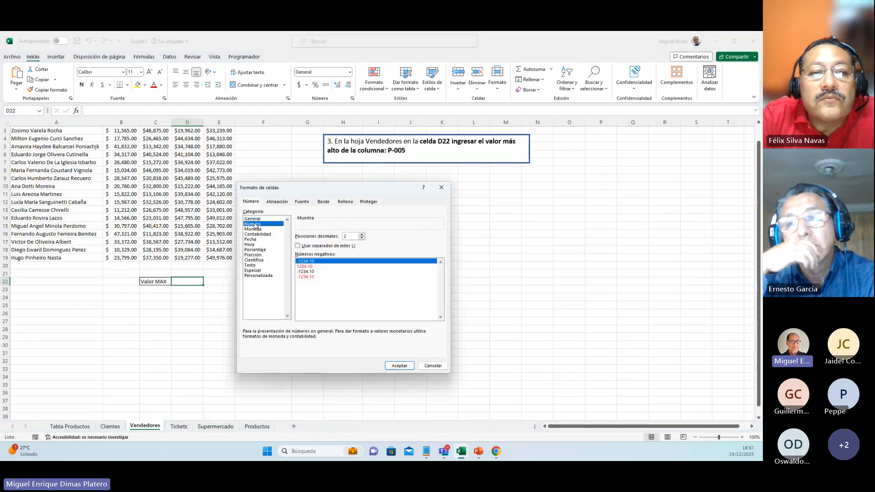
click(351, 235)
key(BackSpace)
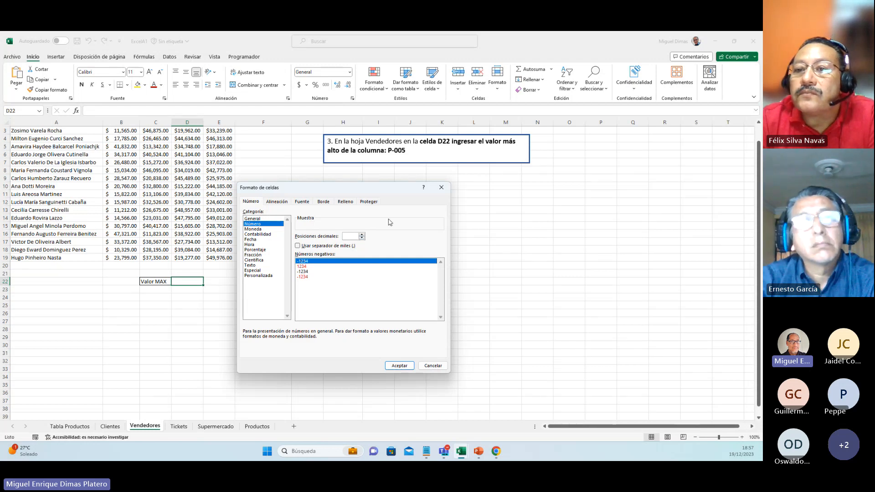
click(443, 188)
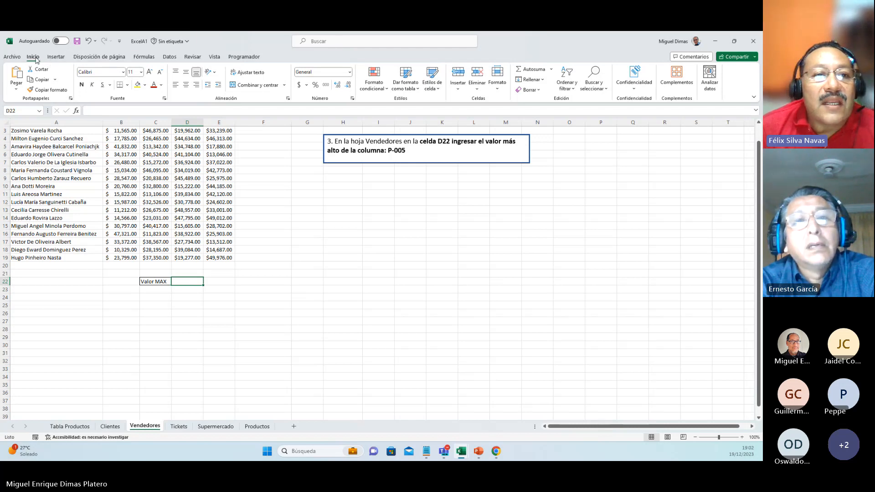
Review the font, alignment and number format settings of D22, including the Personalizada category, without applying changes
click(164, 99)
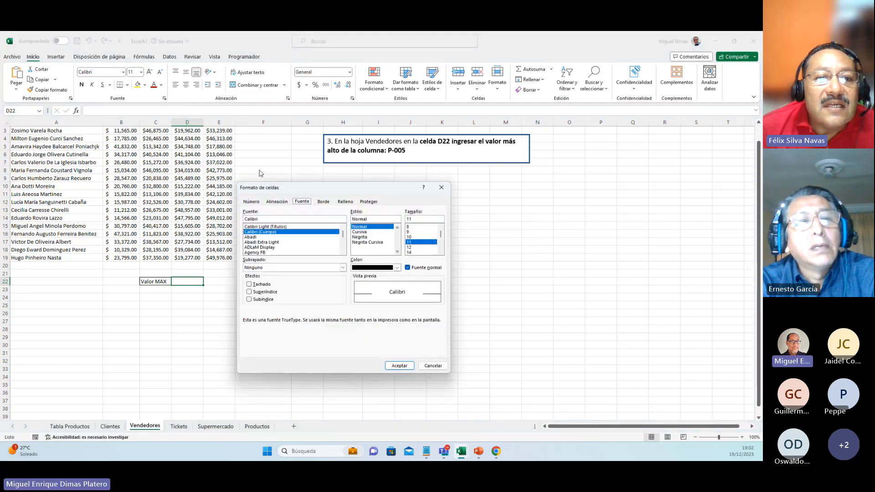
drag(289, 187, 288, 164)
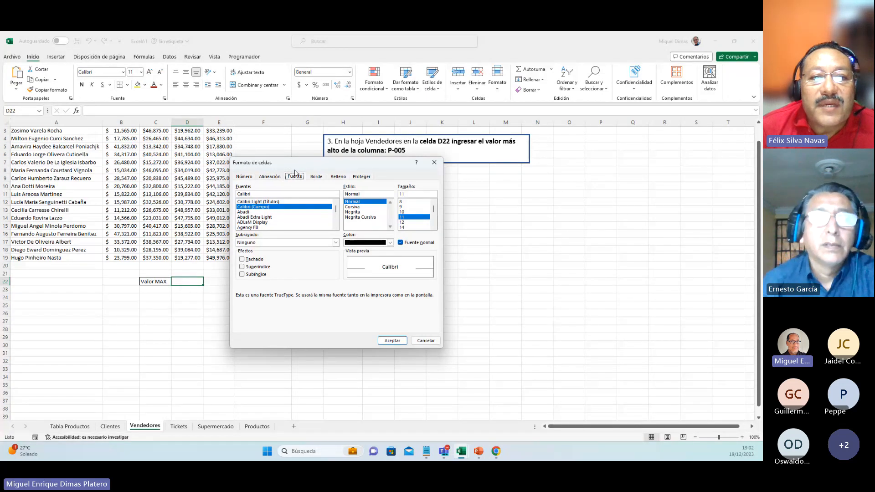
click(271, 177)
click(249, 178)
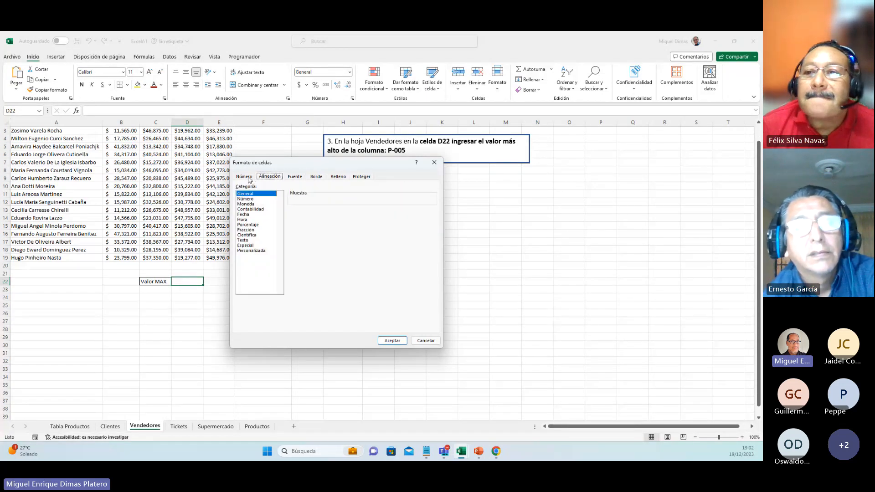
click(267, 178)
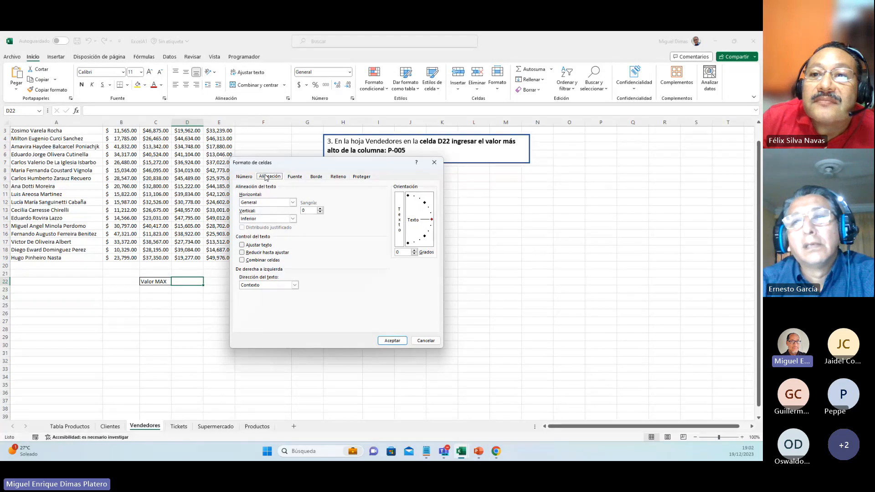
click(244, 176)
click(250, 250)
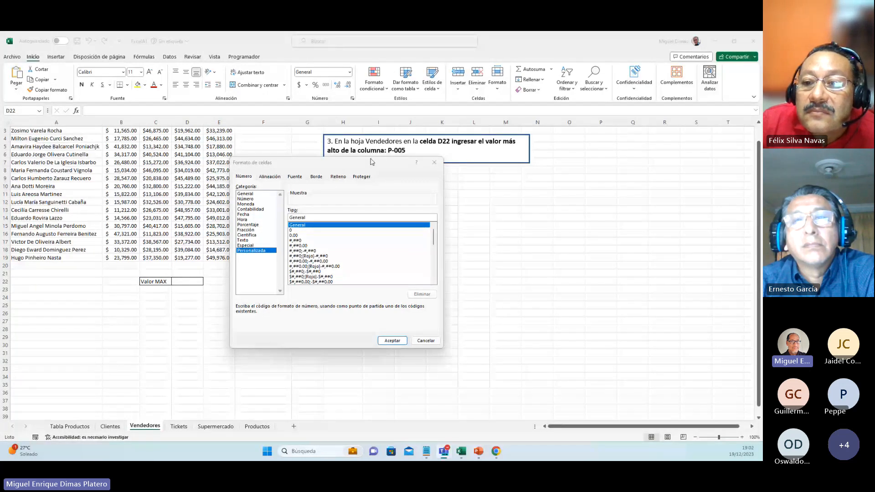
key(Escape)
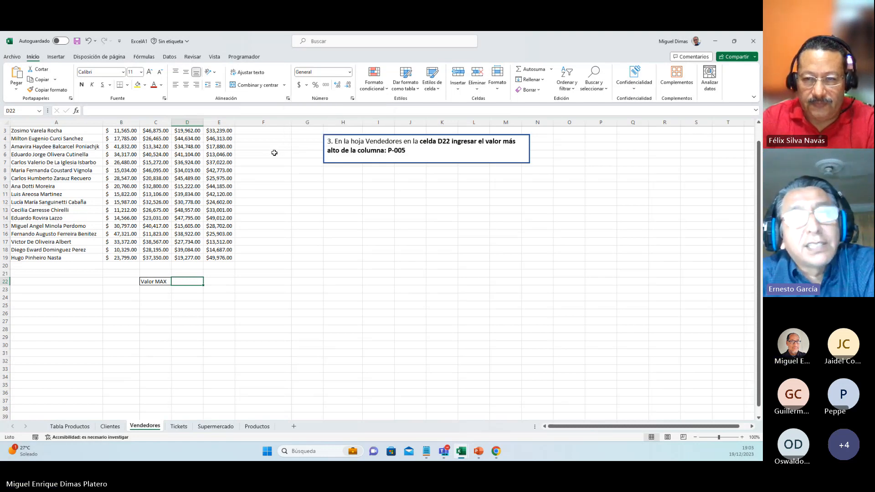
Look over the font settings of D22 and the available font names and sizes without changing them
click(164, 98)
drag(301, 165, 333, 162)
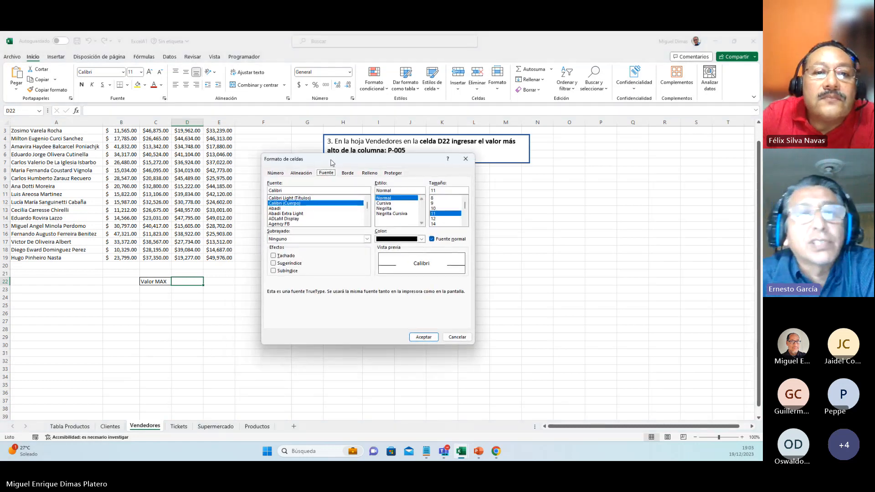
click(465, 160)
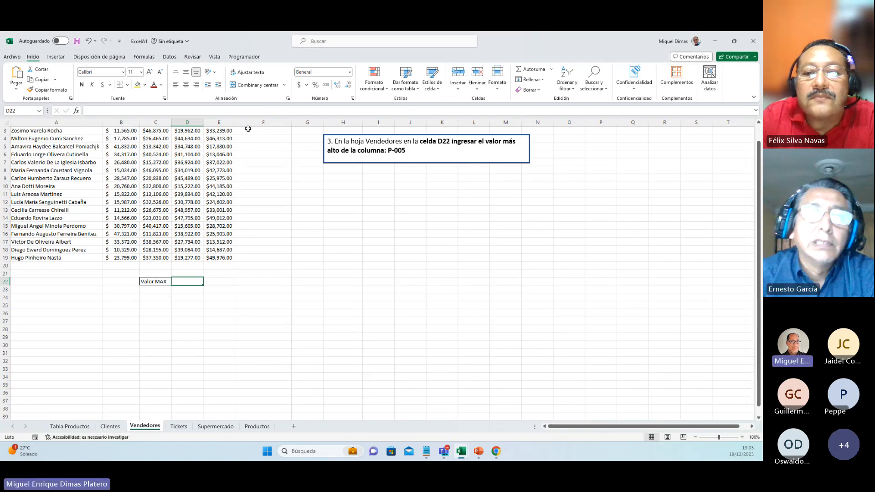
click(123, 72)
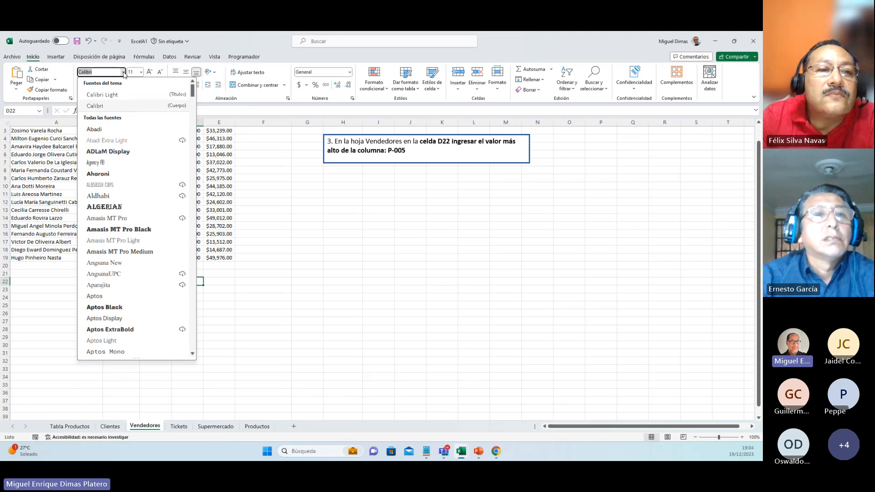
click(142, 73)
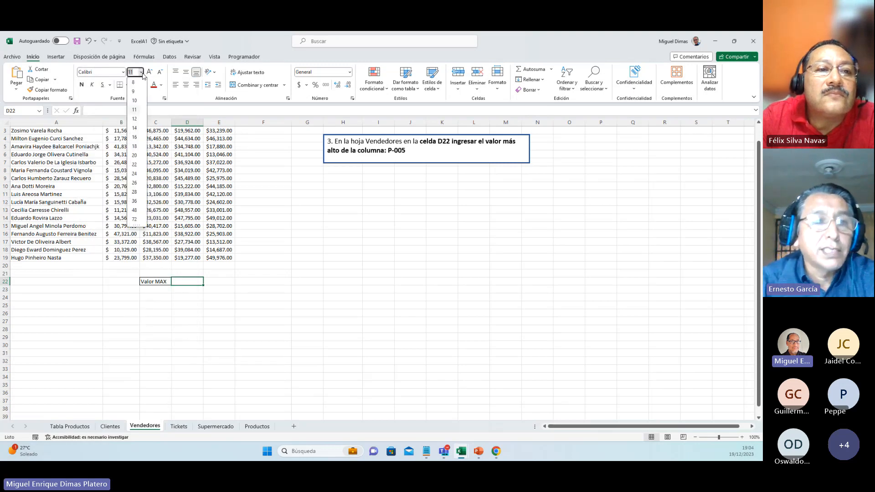
click(142, 73)
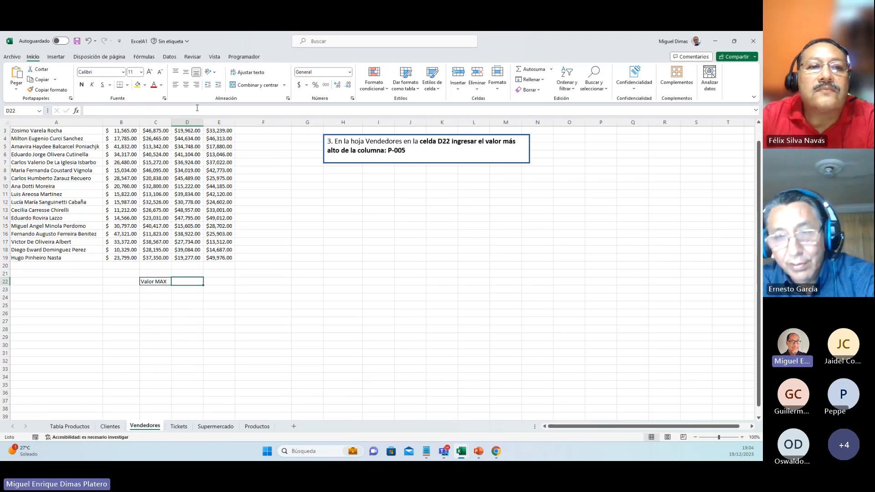
click(123, 73)
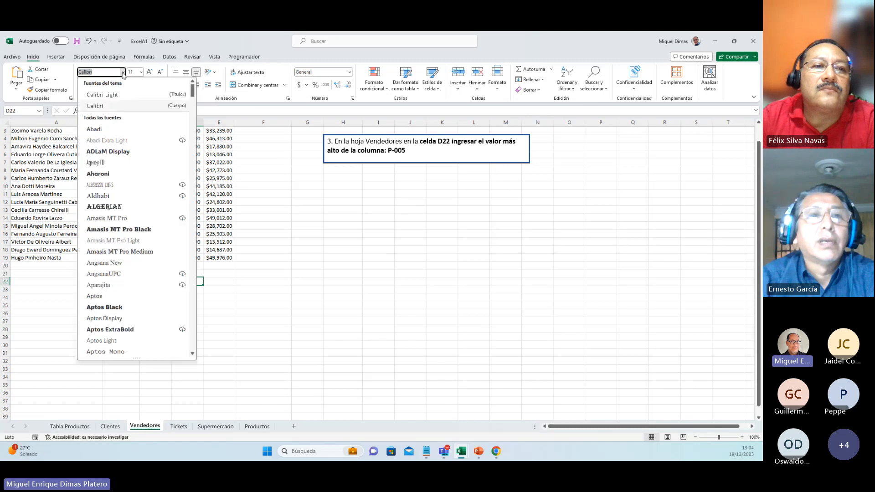
click(122, 74)
View the alignment settings and number categories in Formato de celdas for D22, leaving them unapplied
click(288, 99)
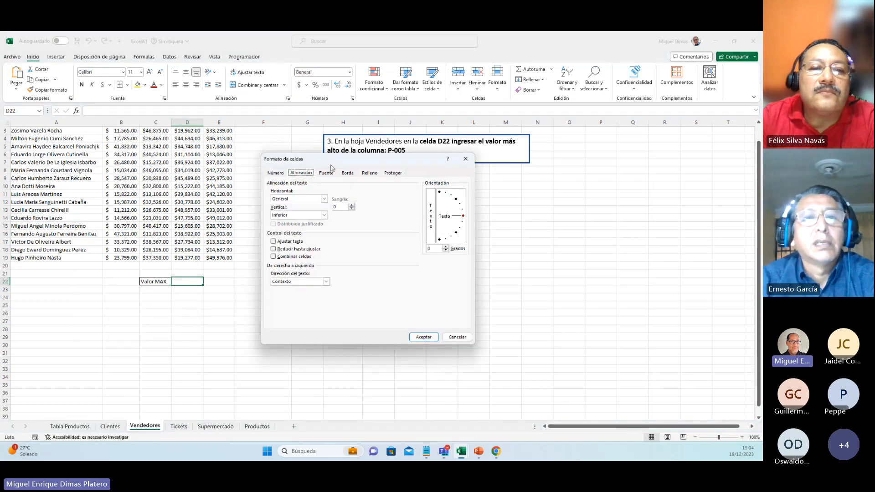
click(281, 176)
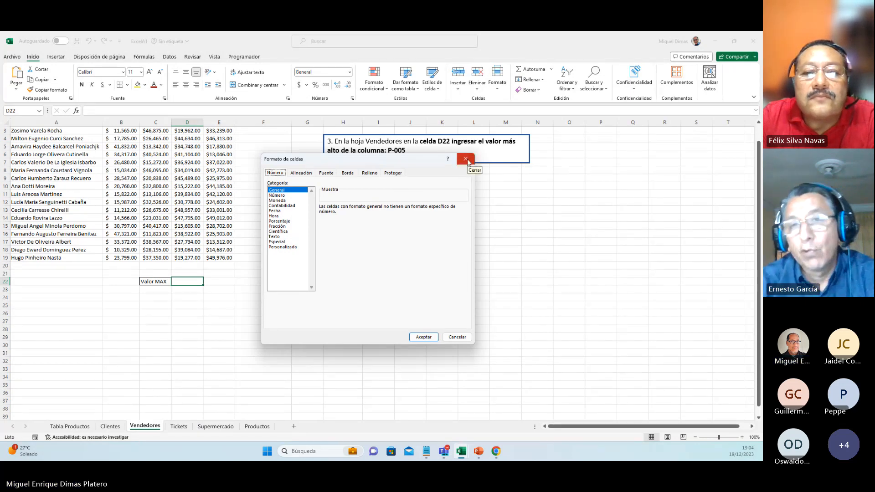
click(467, 160)
click(360, 225)
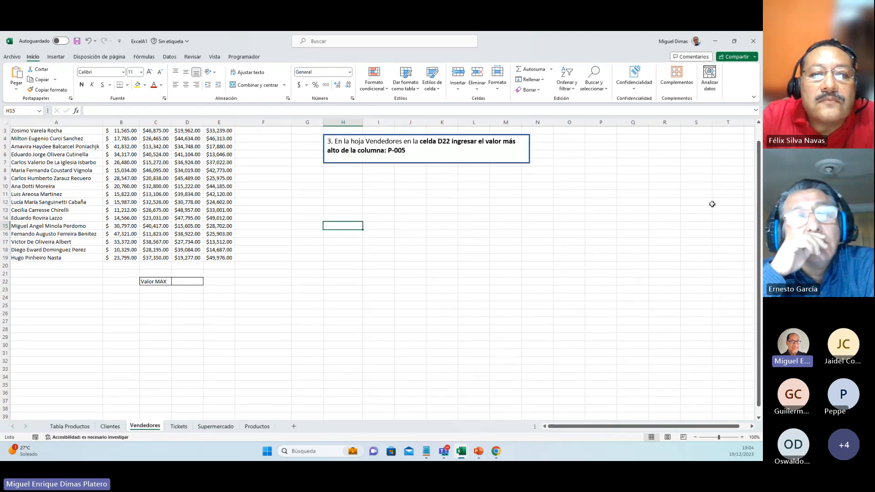
Go through the values of column P-005 from its header down to the Valor MAX row
click(221, 227)
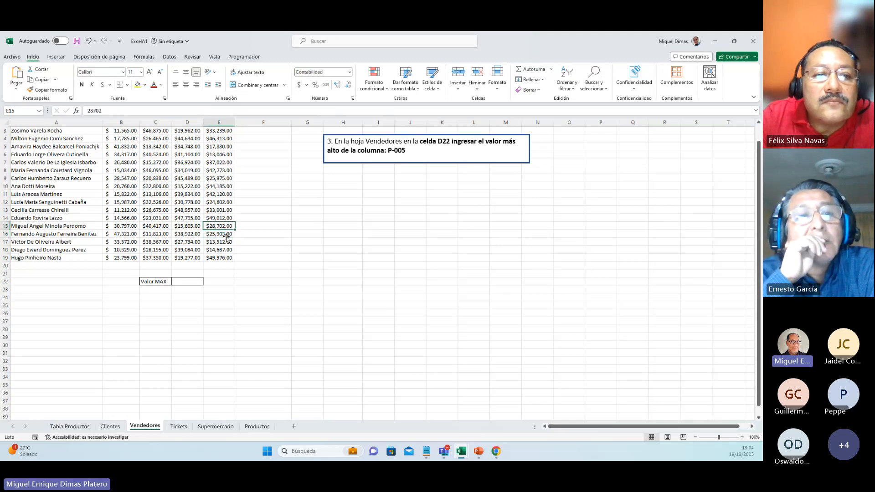
key(ctrl+Up)
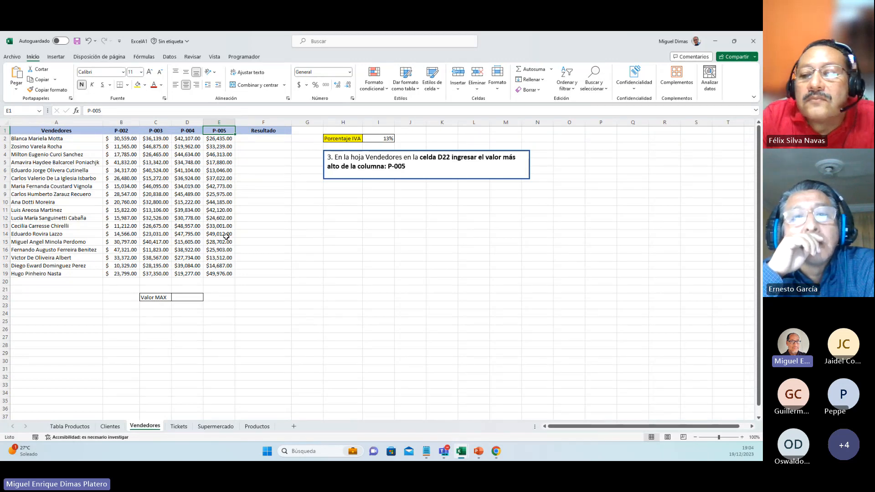
key(Down)
key(Down)
key(Down)
key(Down)
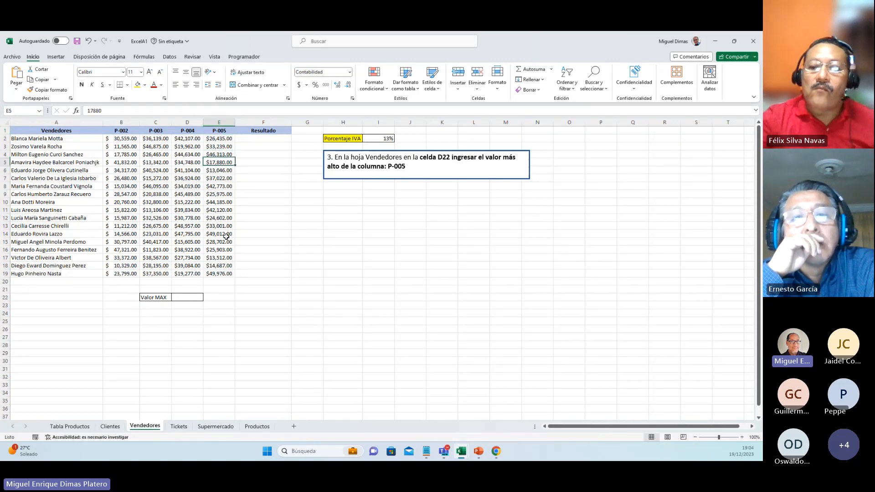
key(Down)
key(Down)
key(Down)
key(Down)
key(Down)
key(Down)
key(Down)
key(Down)
key(Down)
key(Down)
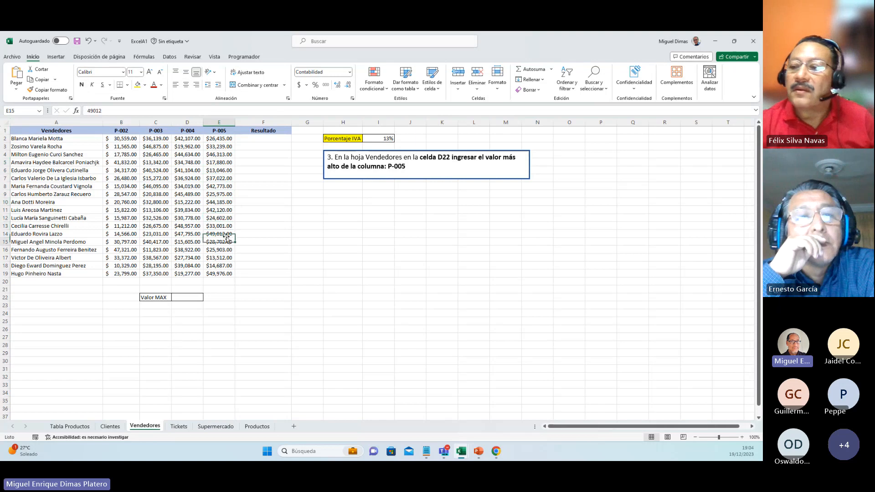
key(Down)
key(Down)
key(Down)
key(Down)
key(Down)
key(Down)
key(Down)
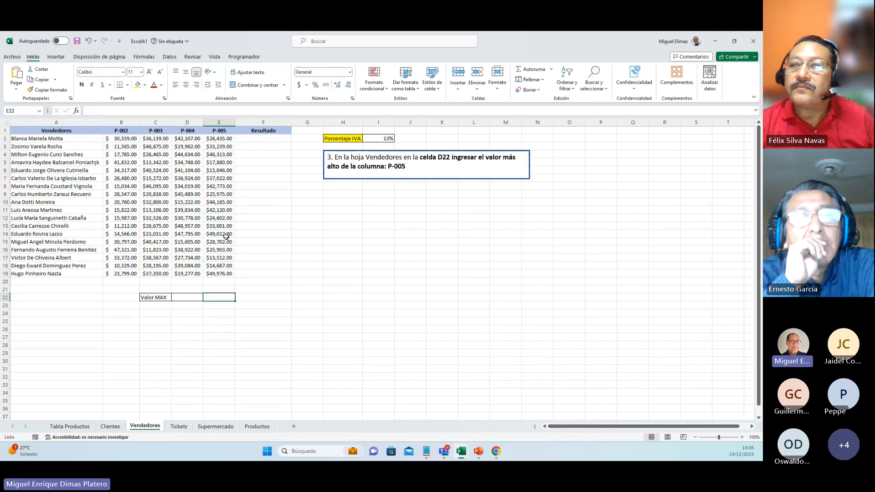
Enter a MAX formula in D22 that returns the highest value of column P-005, using the range E2:E19
key(Left)
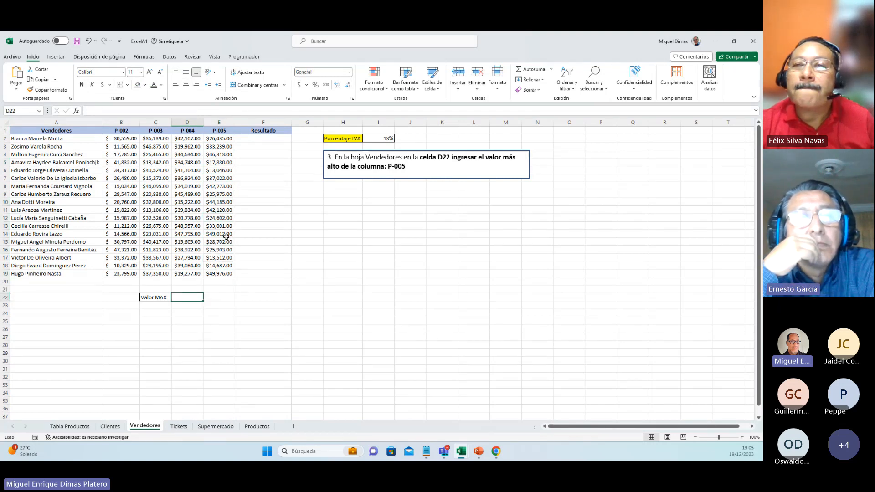
text(=MAX()
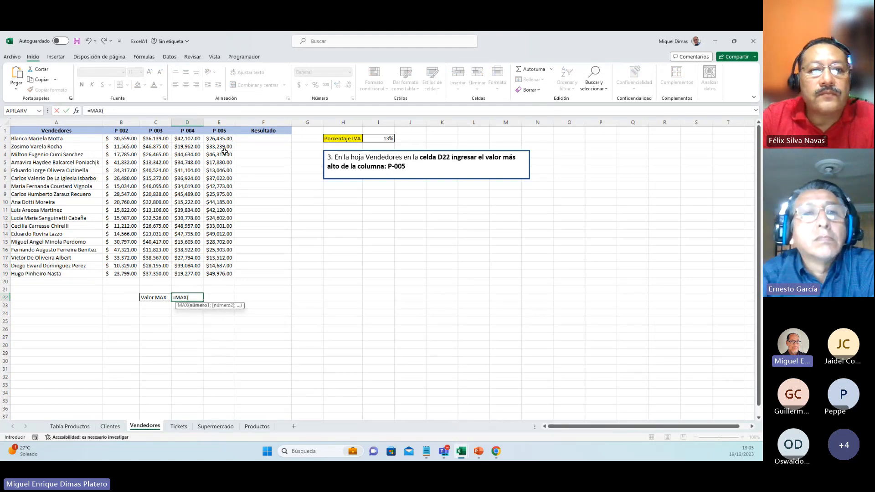
drag(221, 138, 222, 274)
text())
key(Return)
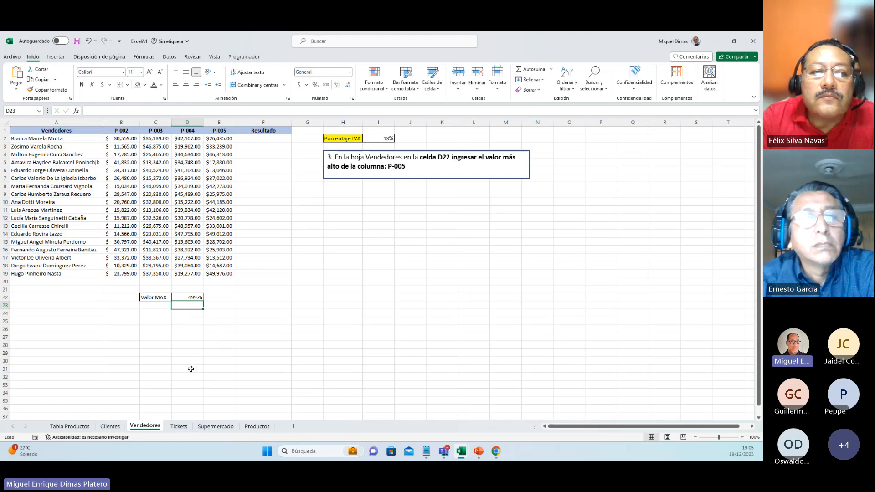
Open the Tickets sheet and examine the Vendedor column, the empty Boletos column B and the reference Boletos column G
click(178, 426)
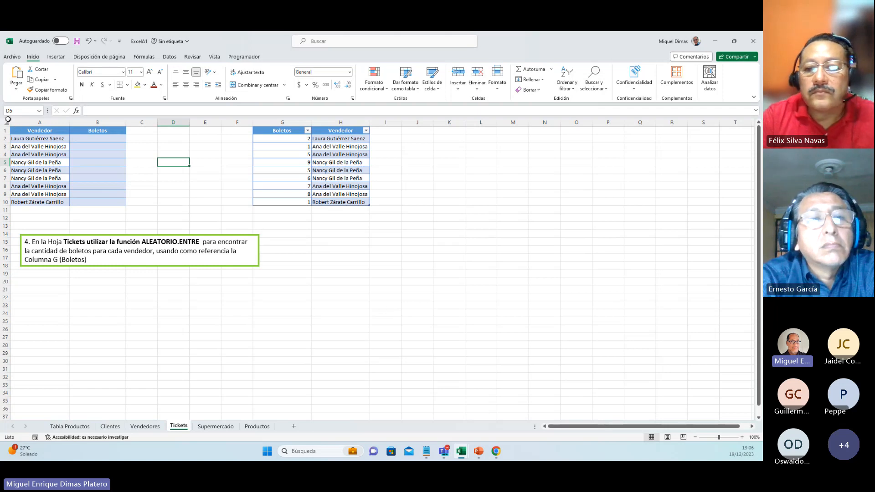
drag(41, 139, 41, 210)
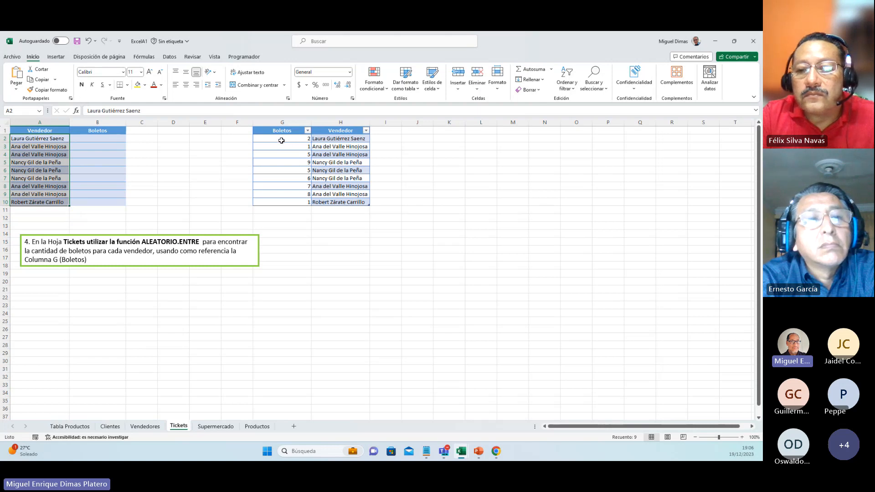
drag(282, 138, 275, 206)
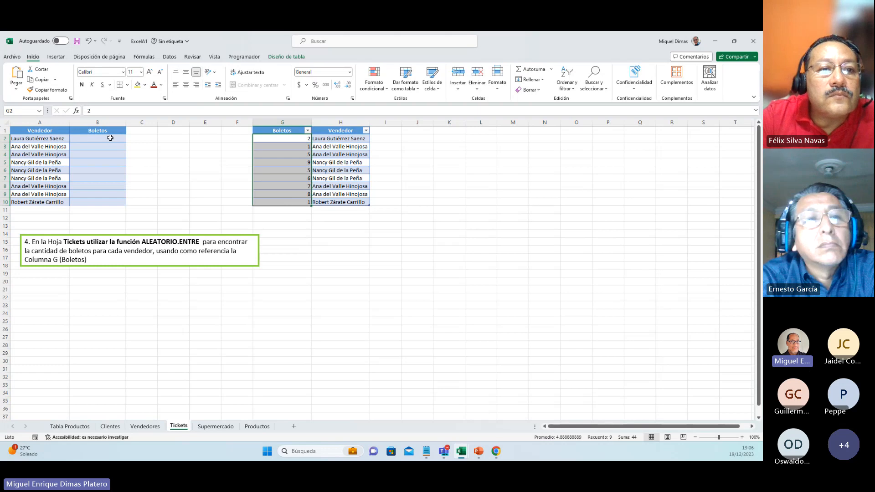
drag(110, 138, 104, 203)
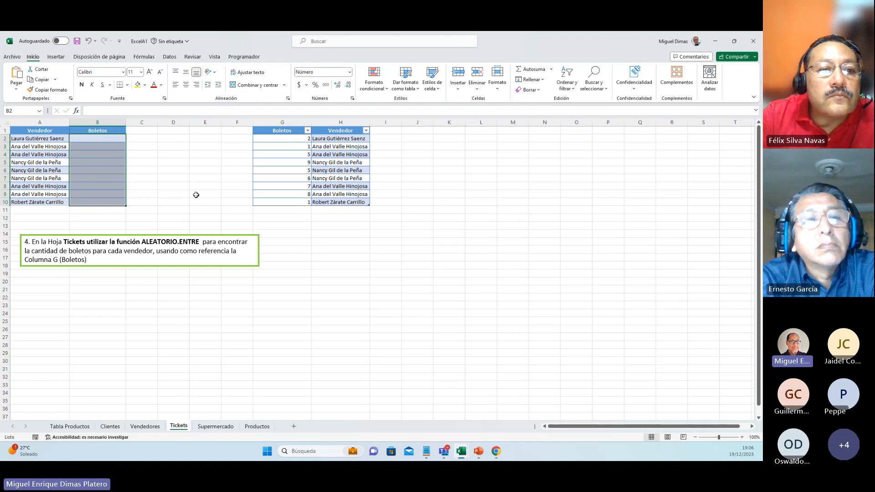
drag(105, 138, 105, 202)
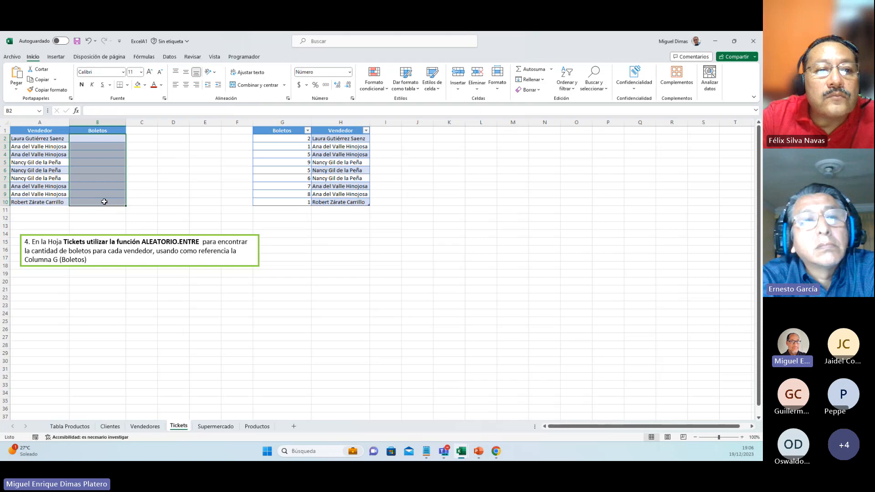
drag(271, 137, 266, 201)
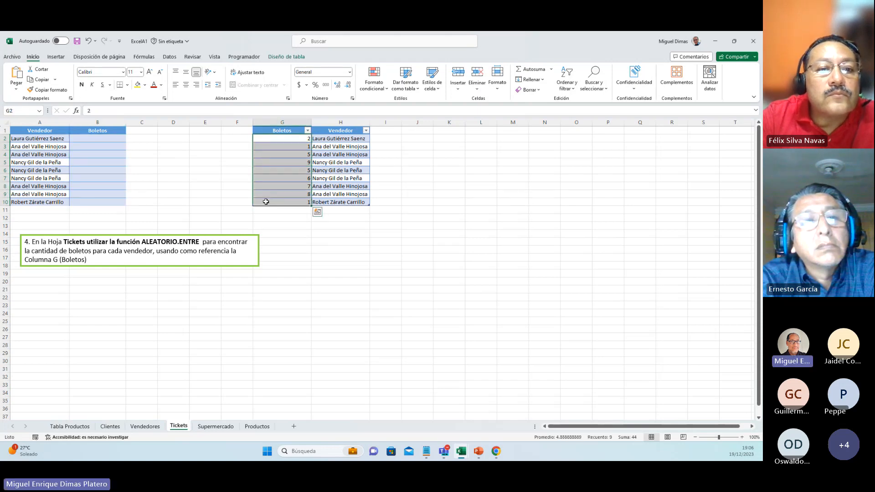
Enter ALEATORIO.ENTRE in B2 with lower limit 1 and upper limit 9, and fill it down the Boletos column to B10
click(114, 138)
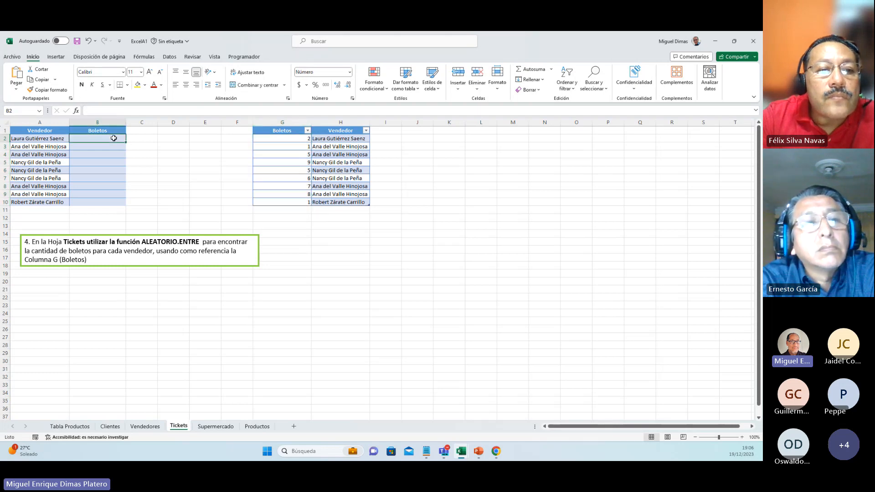
text(=al)
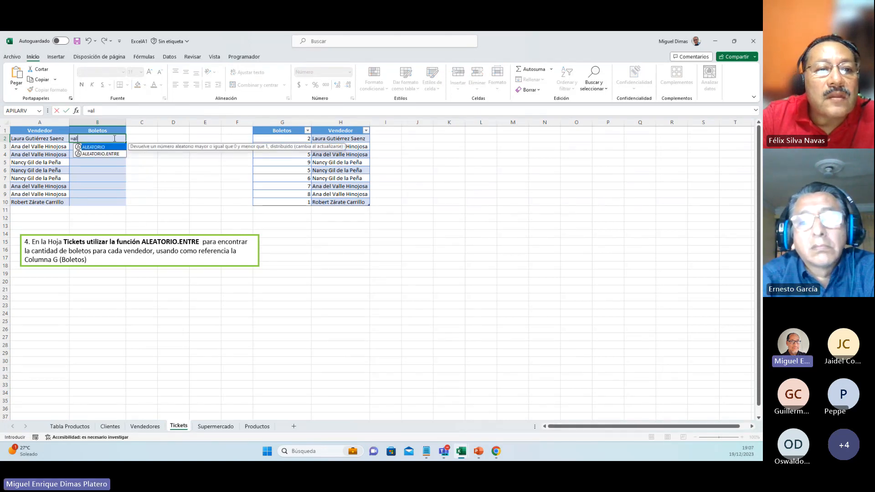
double_click(89, 154)
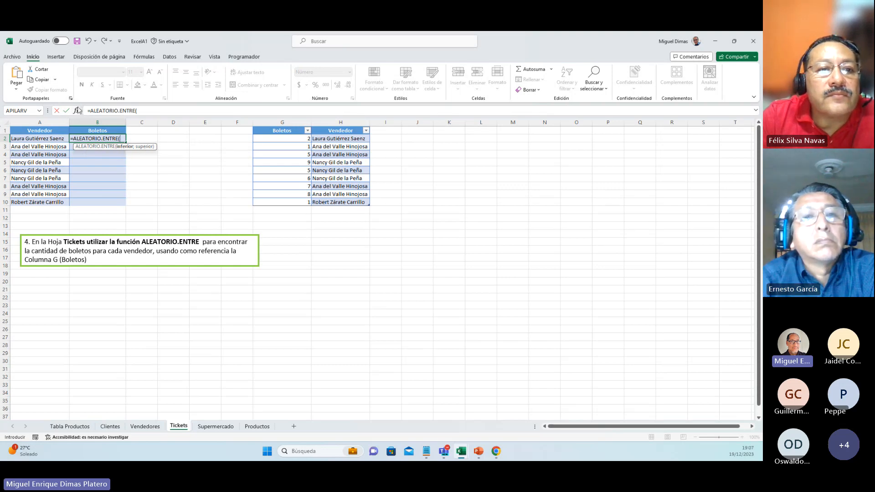
click(76, 111)
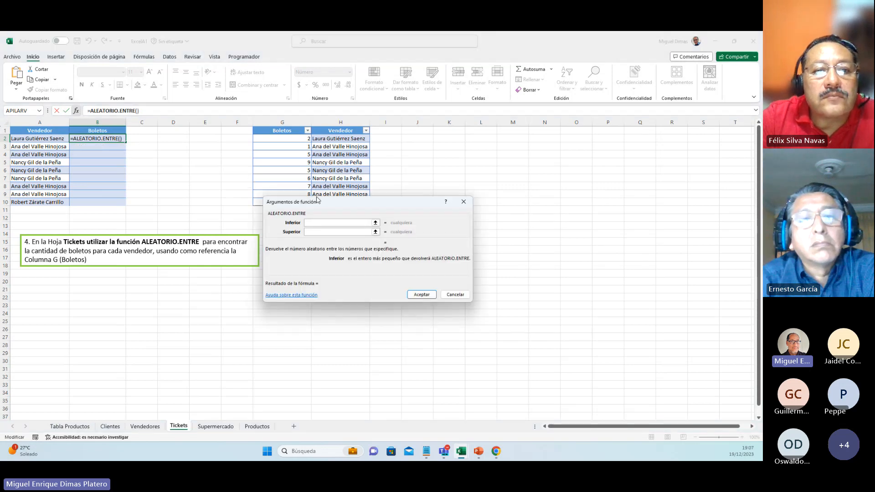
drag(322, 205, 320, 232)
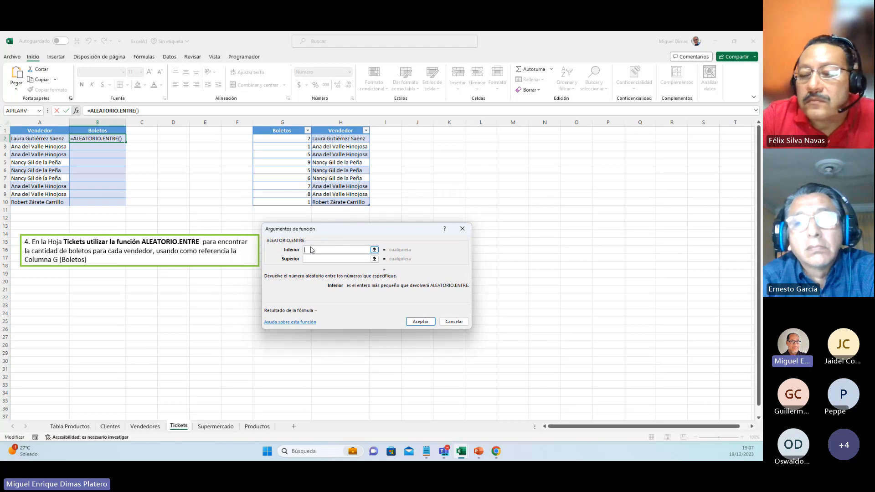
click(311, 258)
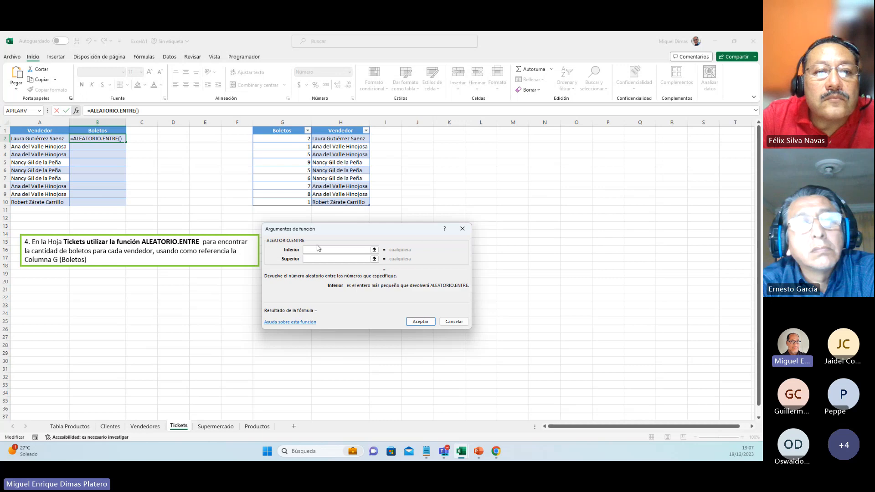
text(1)
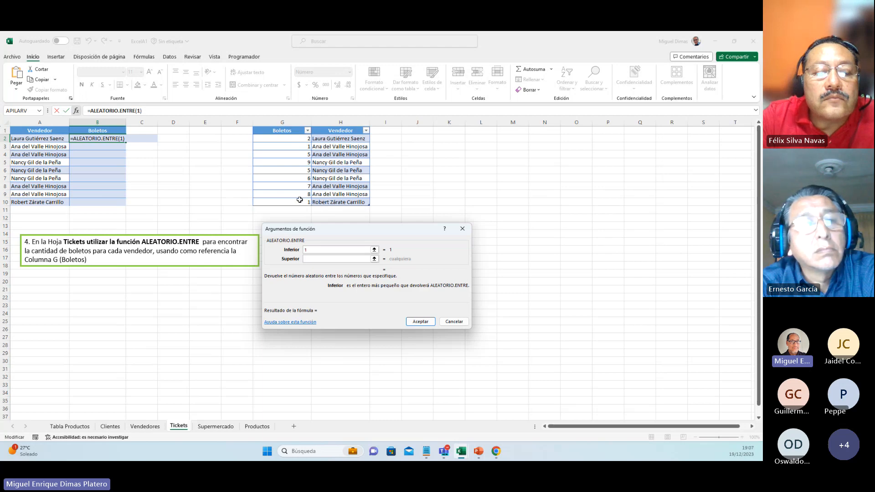
click(308, 260)
text(9)
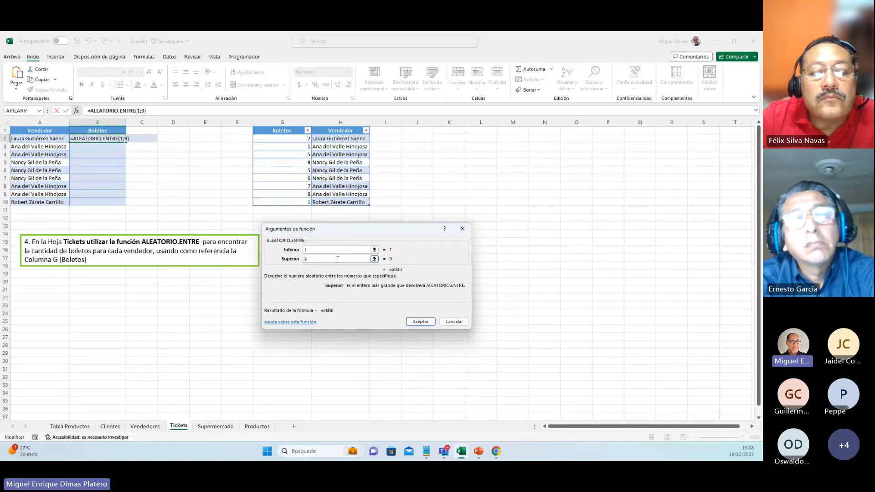
click(319, 250)
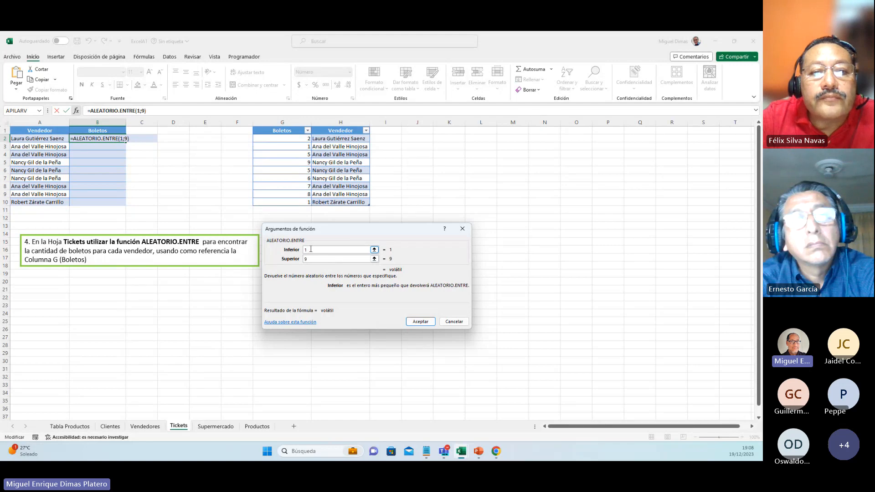
click(415, 322)
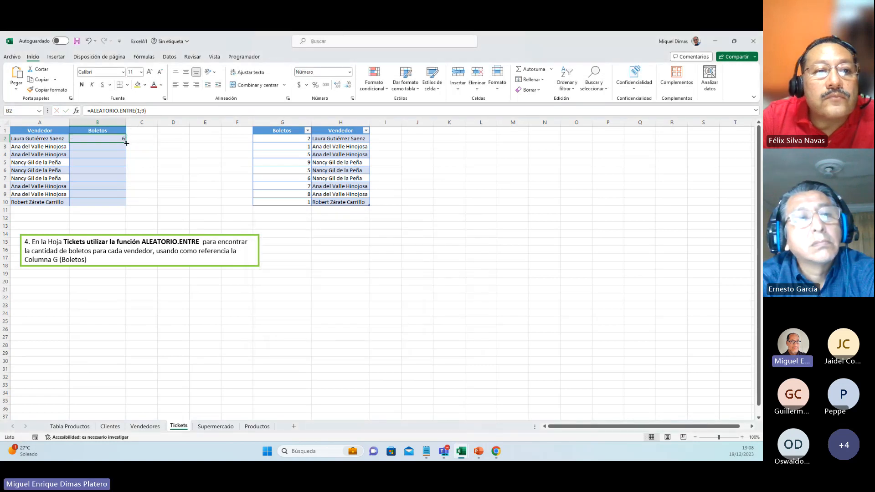
double_click(127, 143)
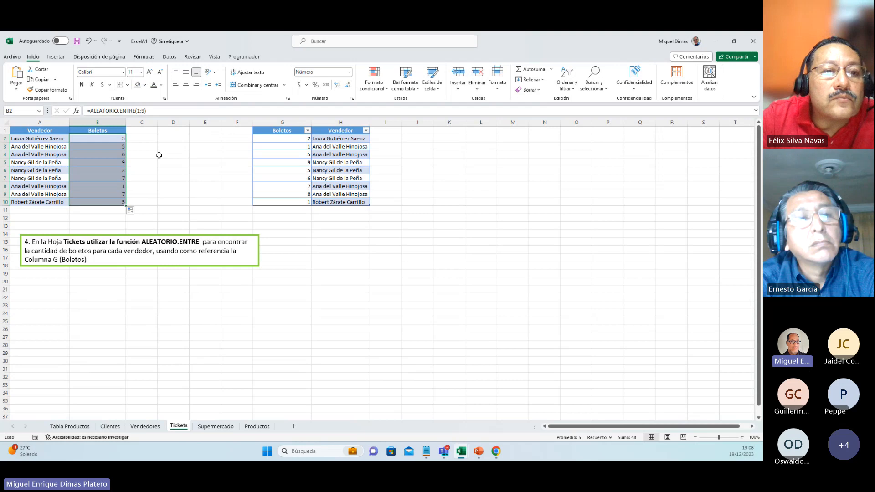
Replace the limits of B2's ALEATORIO.ENTRE formula with references to G2 as the lower and G9 as the upper value
click(77, 112)
click(321, 251)
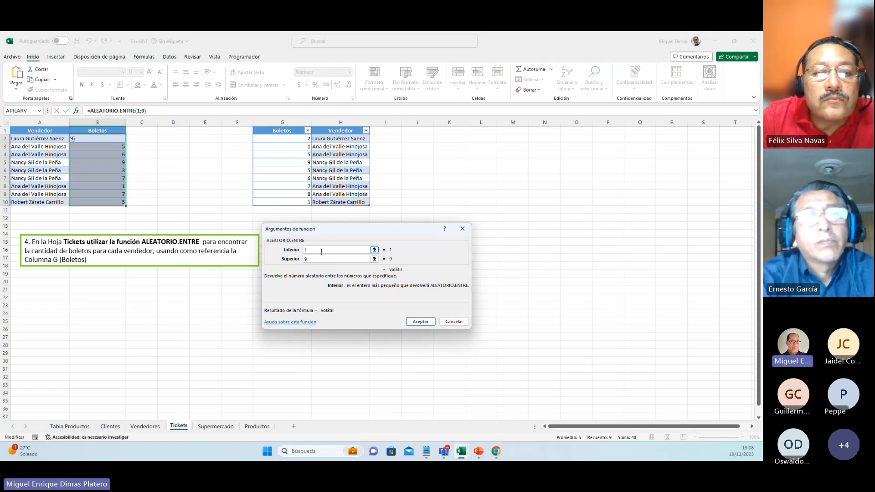
key(BackSpace)
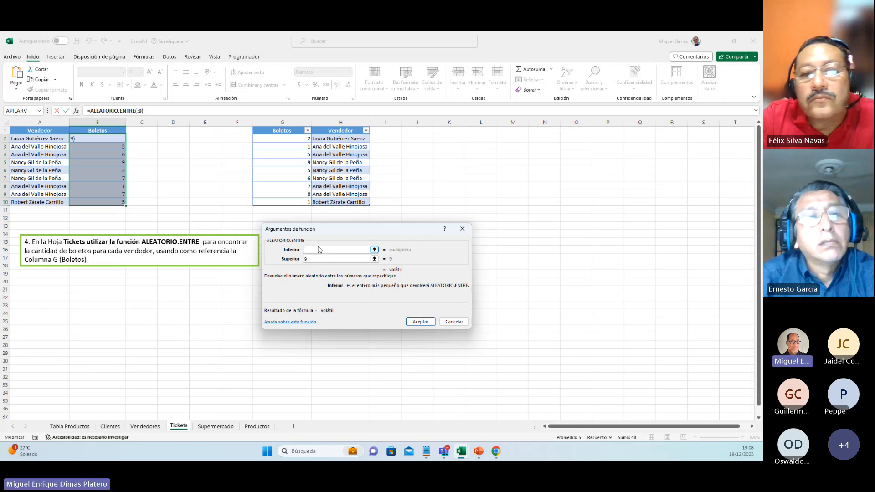
click(302, 139)
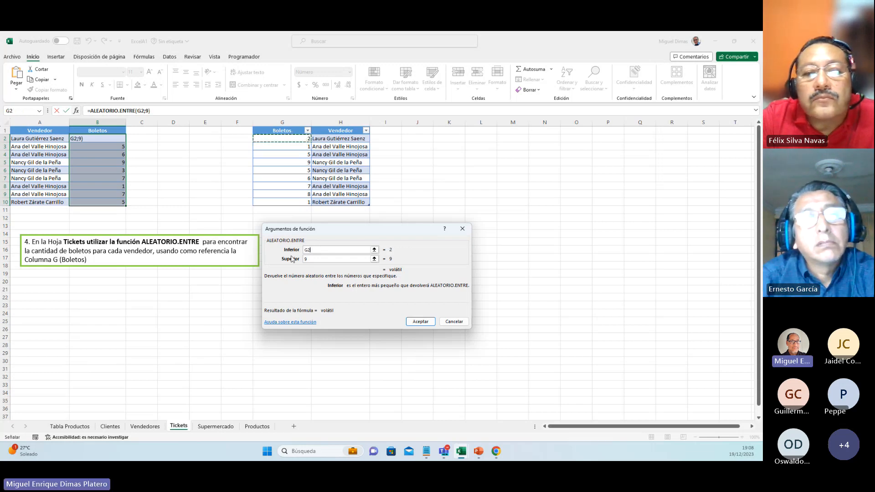
click(313, 258)
key(BackSpace)
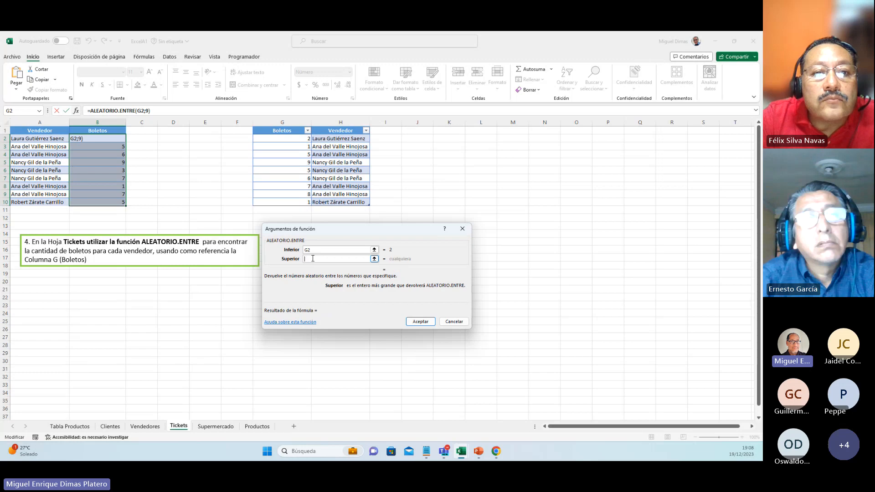
click(305, 194)
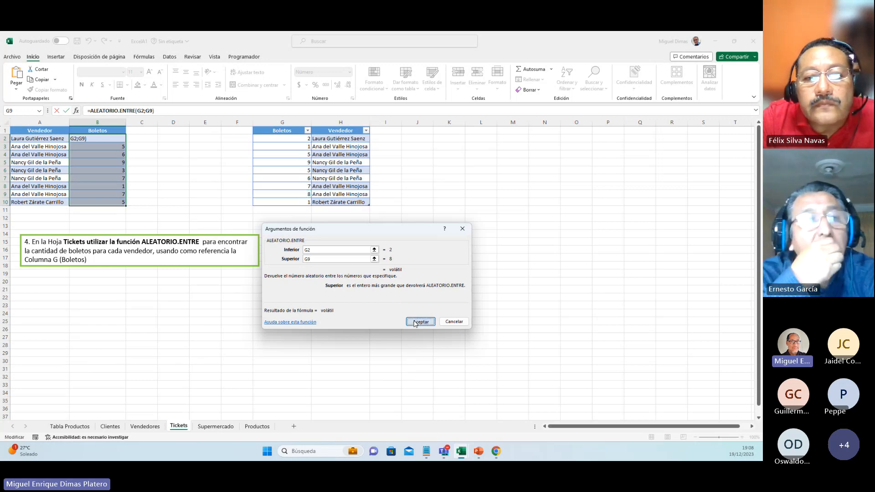
click(416, 323)
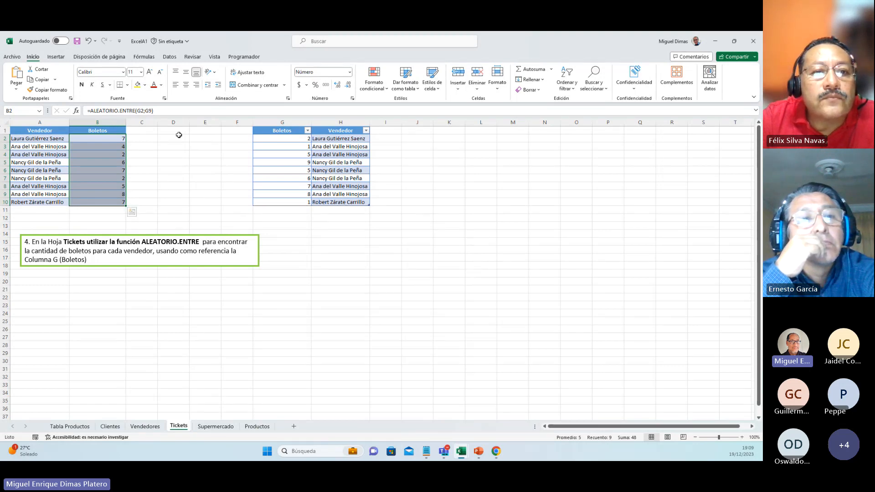
Set the ALEATORIO.ENTRE limits in B2 to cell G3 as Inferior and cell G5 as Superior
click(77, 111)
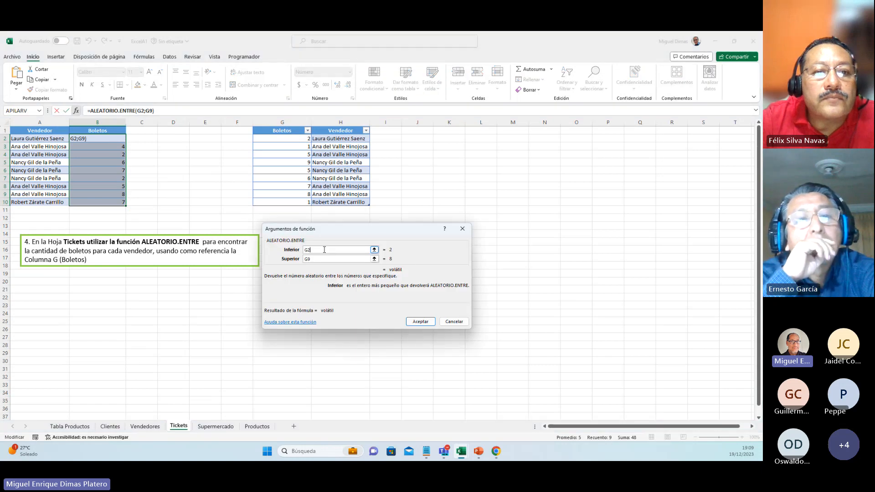
key(BackSpace)
key(BackSpace)
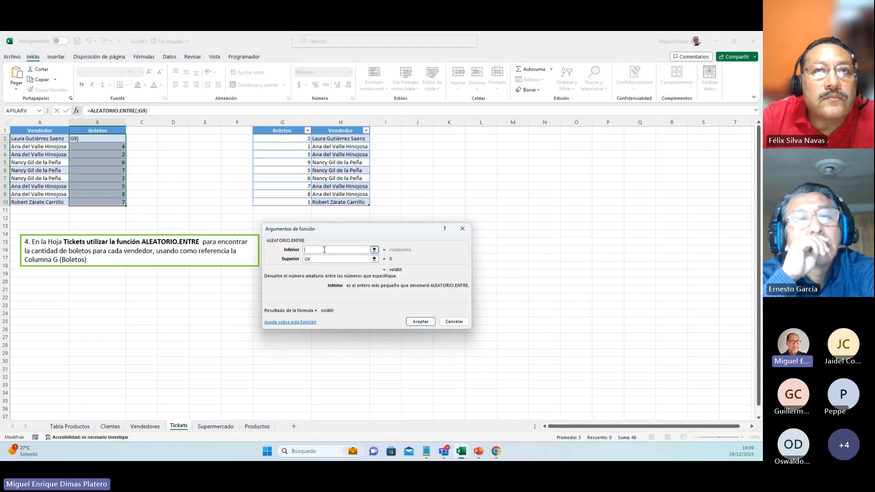
click(295, 146)
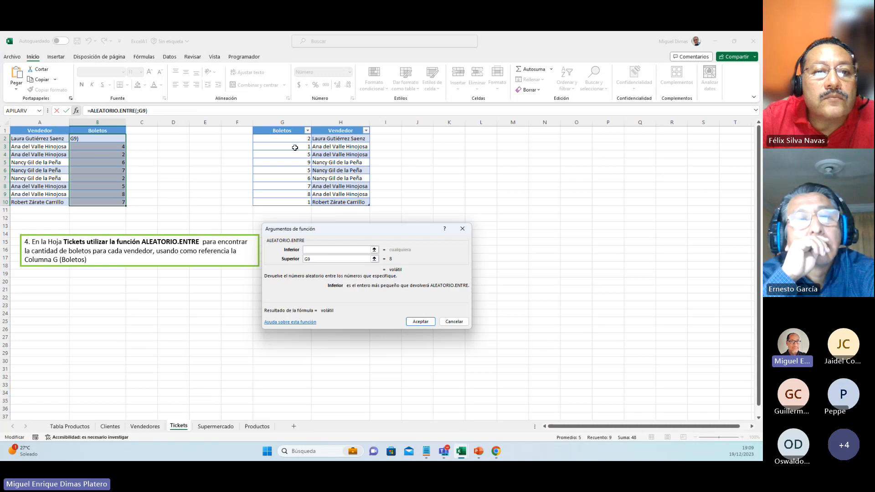
click(316, 259)
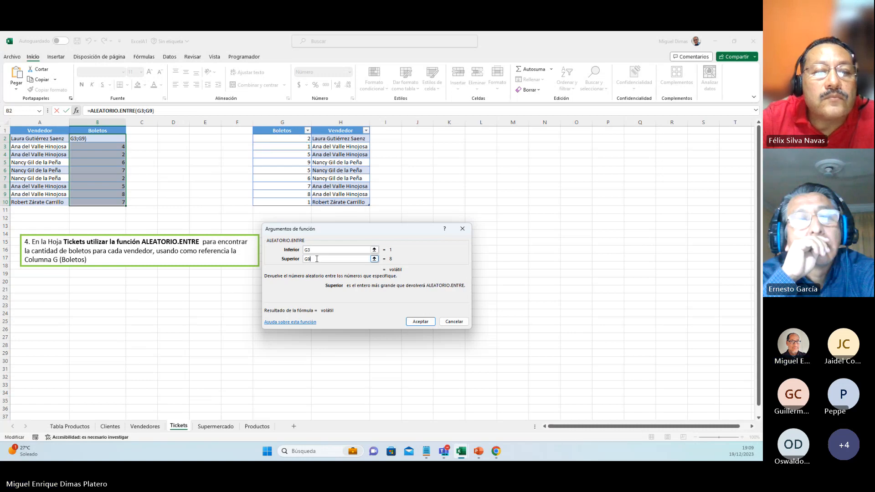
key(BackSpace)
key(BackSpace)
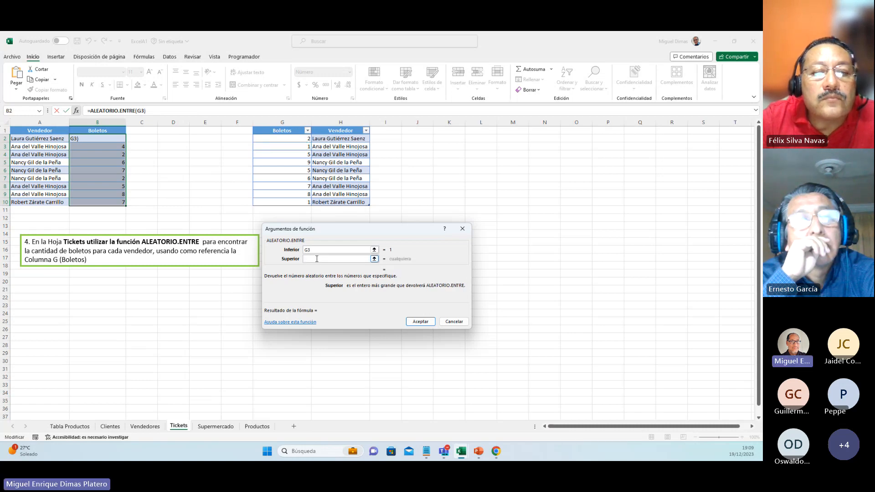
click(304, 162)
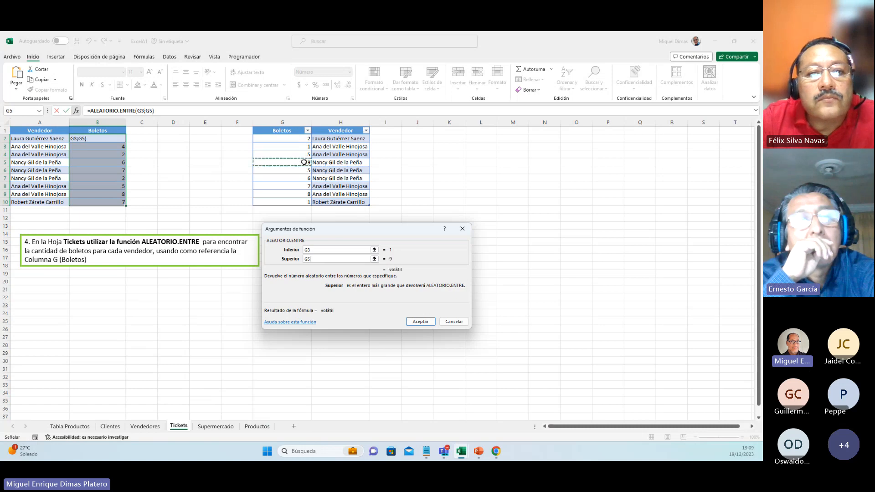
click(414, 321)
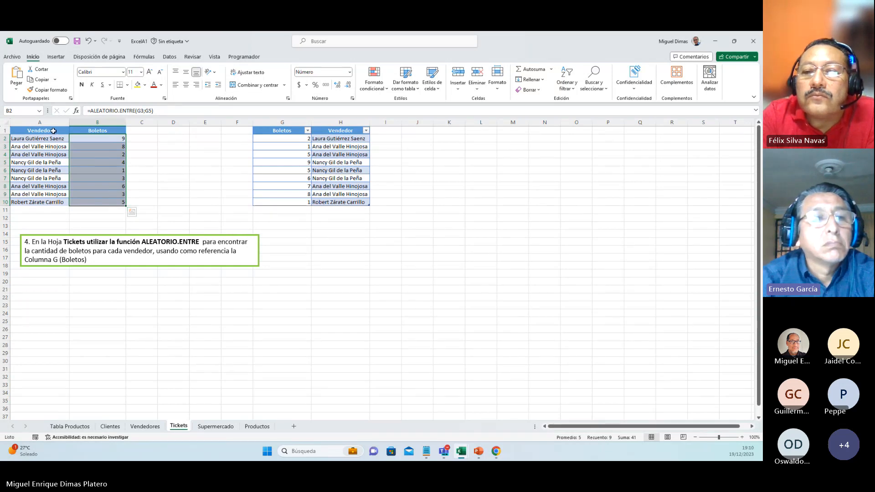
click(125, 138)
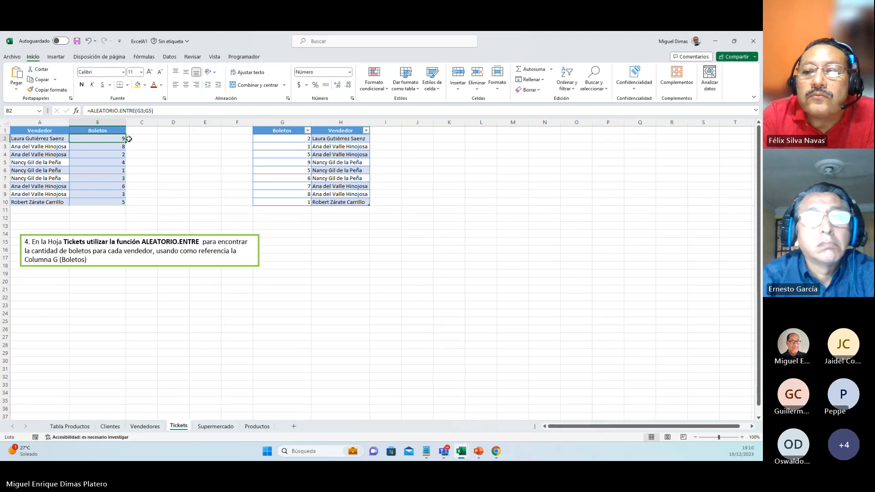
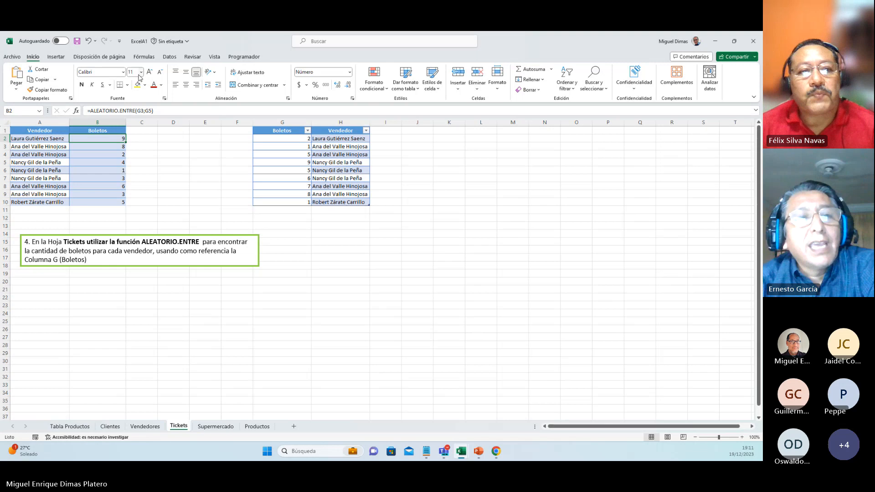
Locate ALEATORIO.ENTRE among the math and trigonometry functions of the function library without inserting it
click(152, 60)
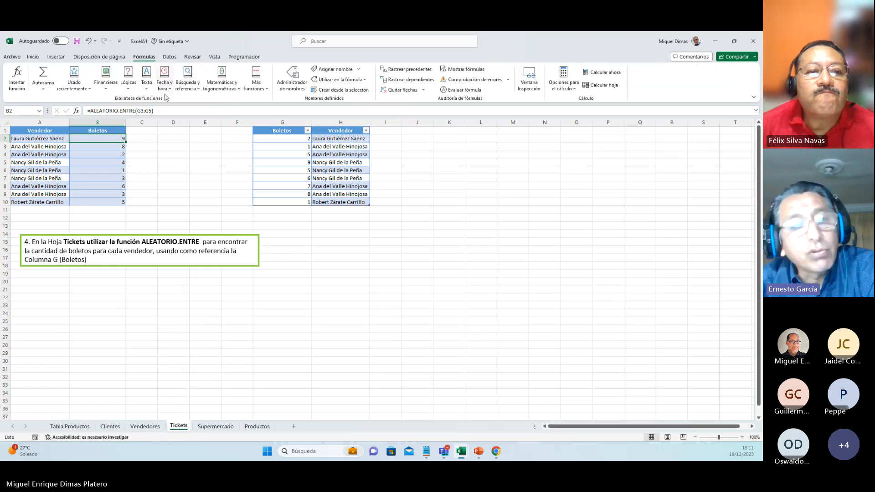
click(225, 85)
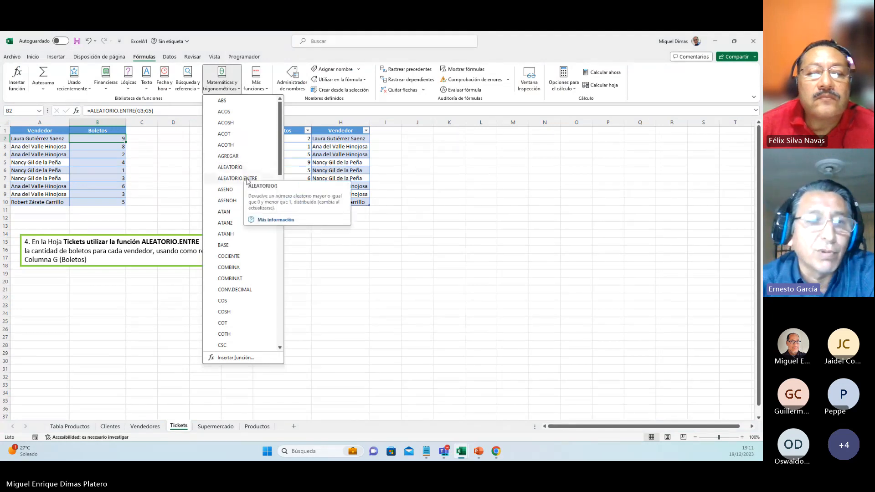
click(165, 152)
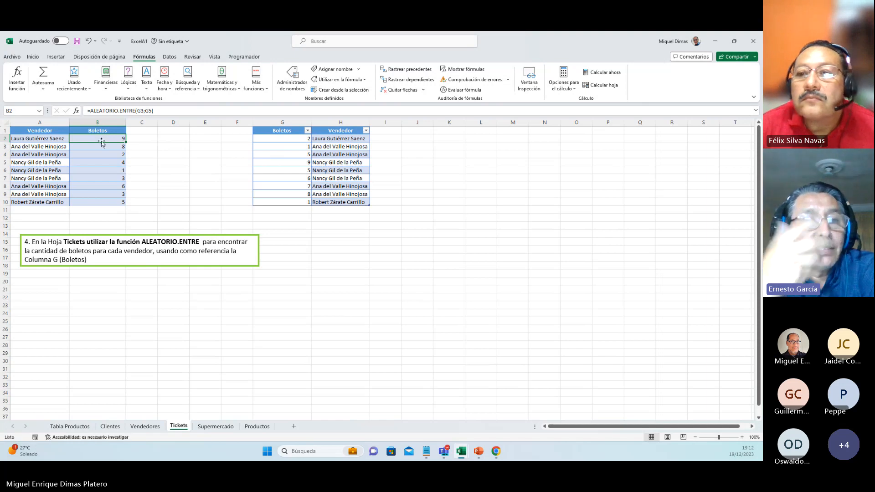
Clear the Boletos formulas in B2:B10, and undo the deletion
drag(110, 139, 109, 202)
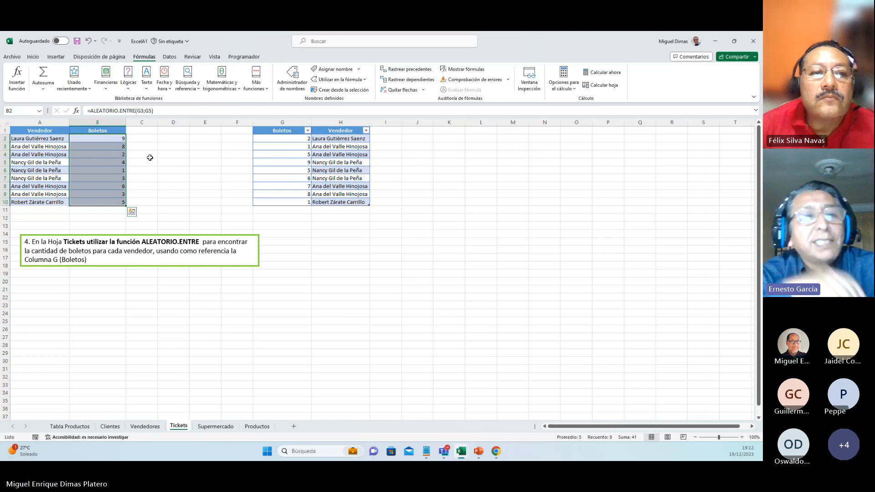
key(Delete)
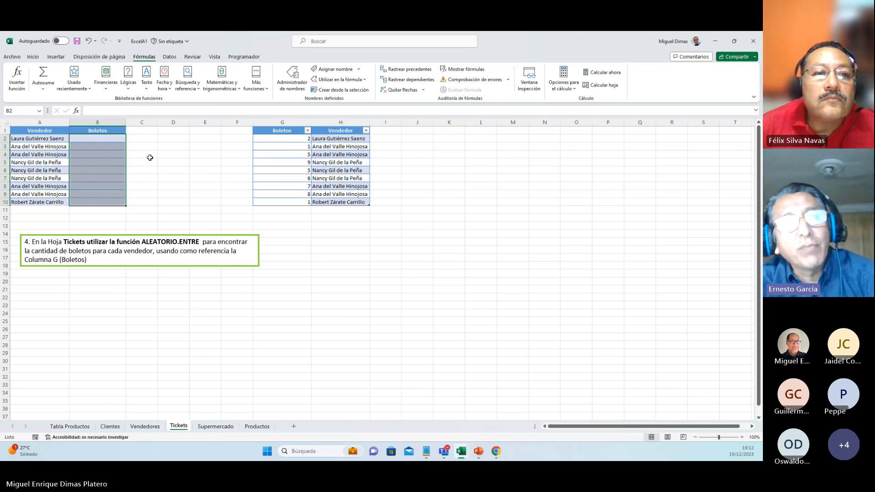
click(116, 139)
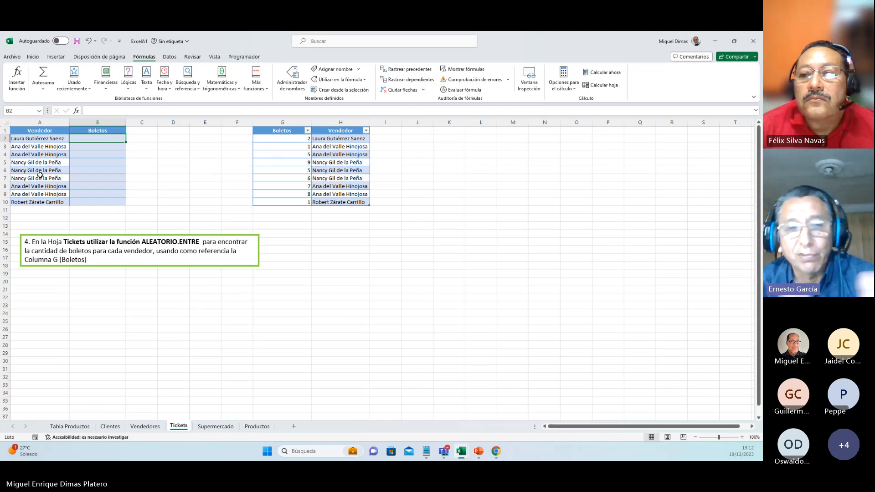
key(ctrl+z)
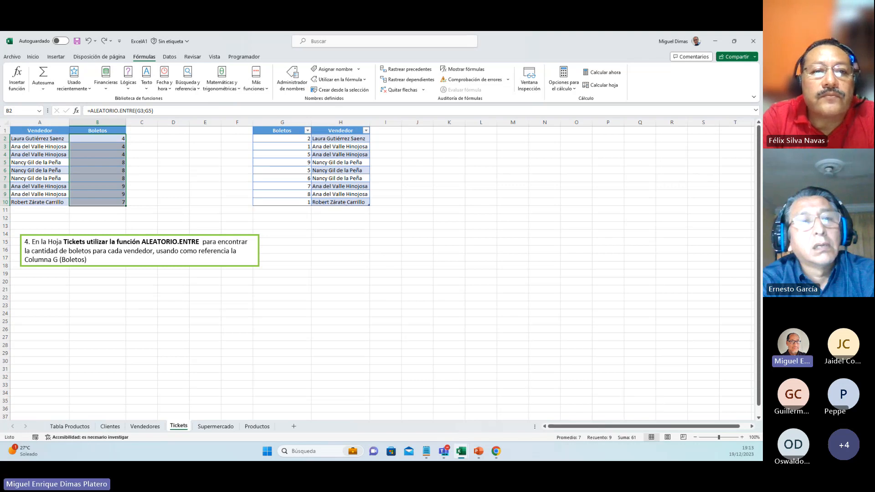
Open the Supermercado sheet and select cell E29 beside the Derecha label
click(211, 427)
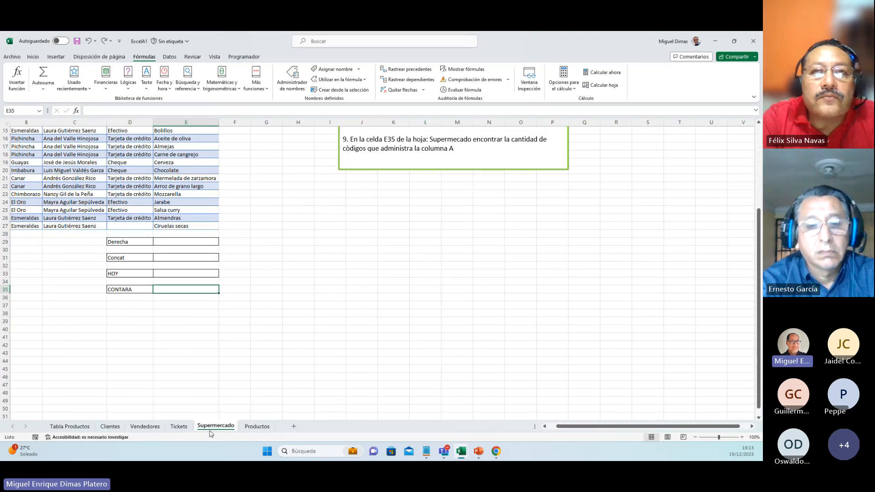
key(Up)
key(Up)
key(Up)
key(Up)
key(Up)
key(Up)
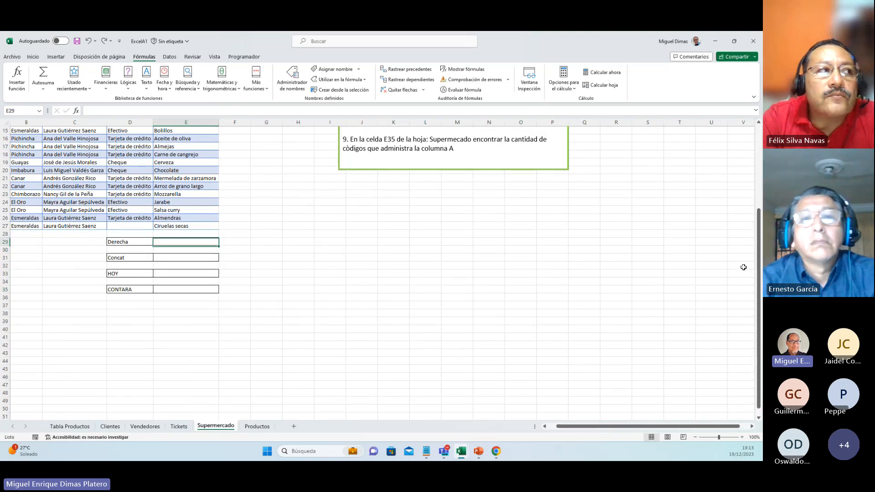
Examine the Supermercado table from its header row, going across the columns from Id Cliente to Producto
key(Up)
key(Up)
key(Up)
key(Up)
key(Up)
key(Up)
key(Up)
key(Up)
key(Up)
key(Up)
key(Up)
key(Up)
key(Up)
key(Up)
key(Up)
key(Up)
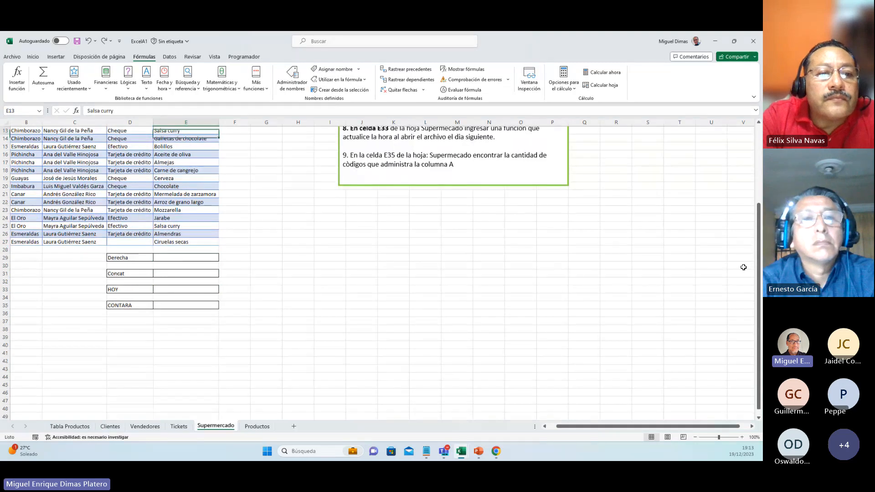
key(ctrl+Up)
key(Left)
key(Left)
key(Left)
key(Left)
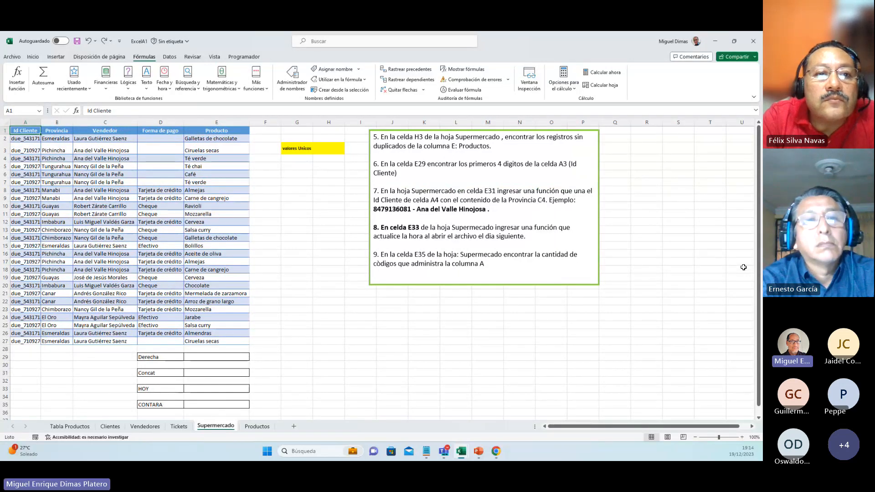
key(Right)
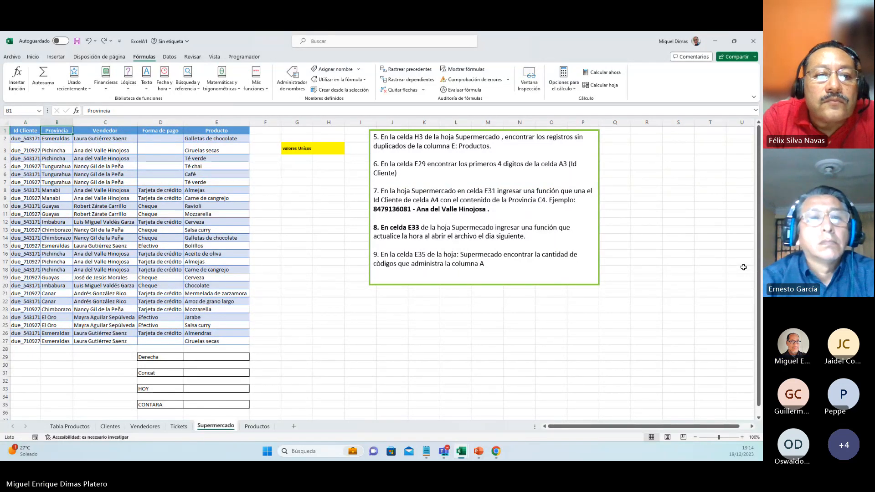
key(Right)
key(Right)
key(Right)
key(Right)
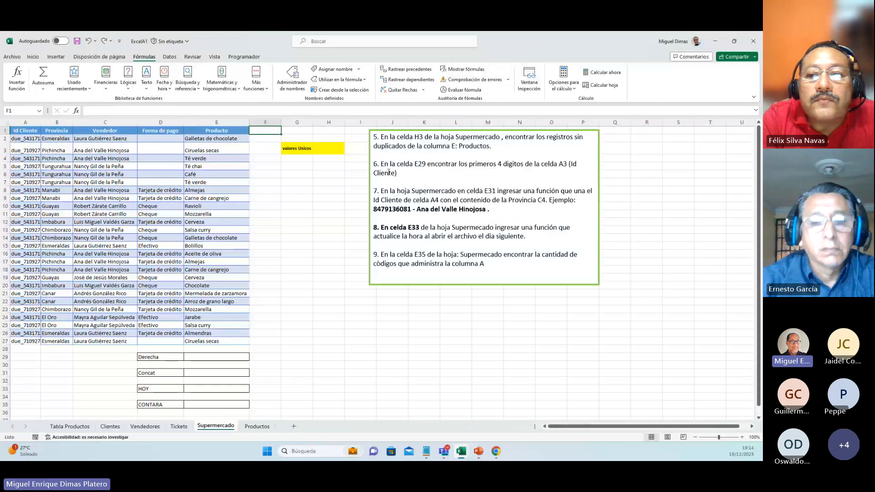
Examine the valores Unicos cell H3 and compare the repeated product entries in cells E2 and E14
click(329, 149)
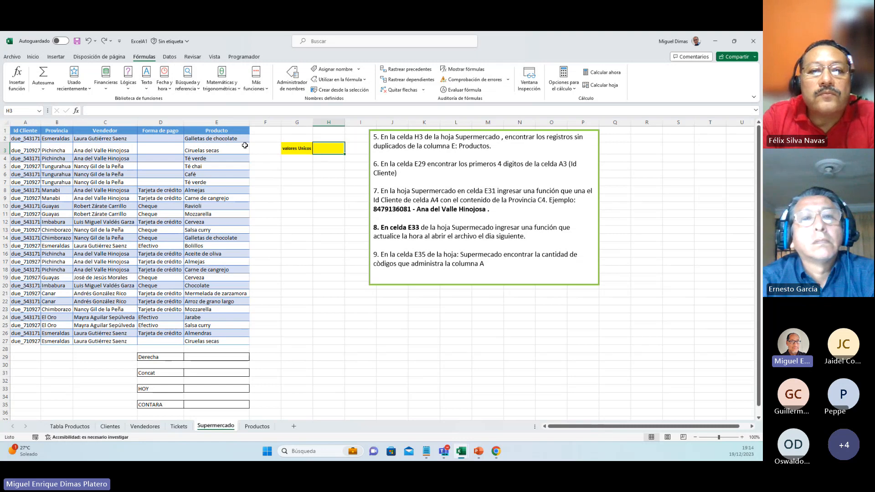
click(224, 139)
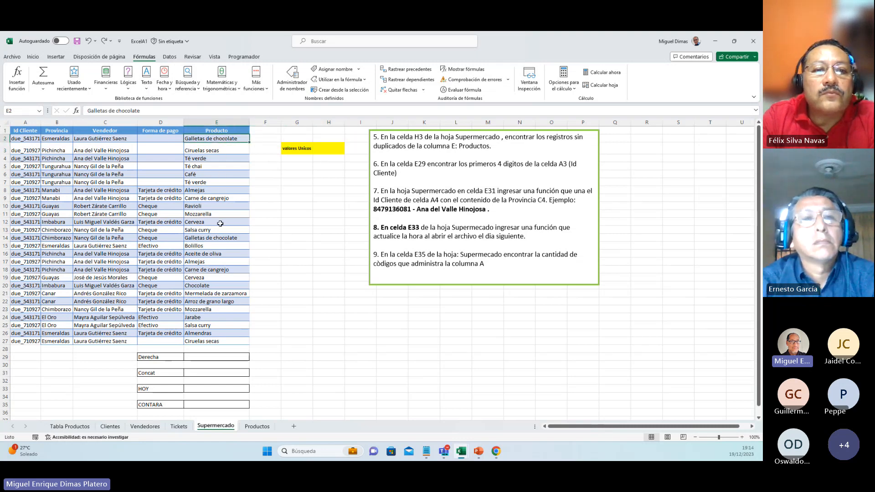
click(222, 239)
click(224, 140)
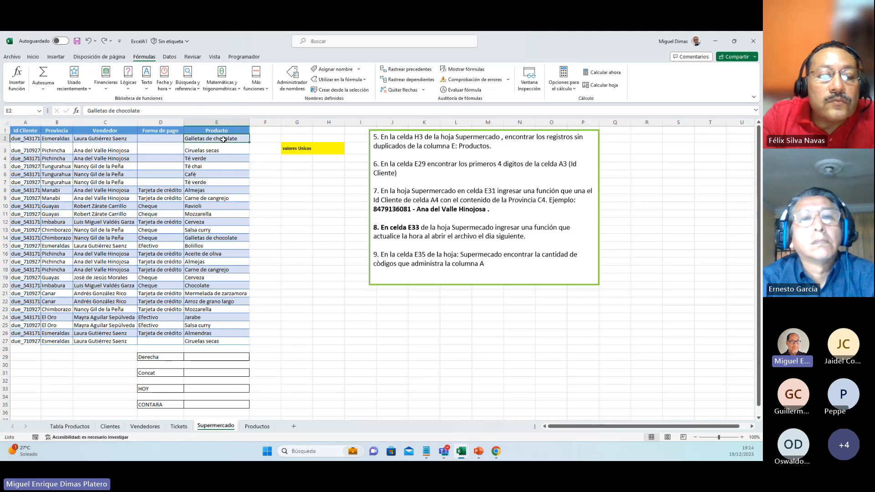
double_click(232, 238)
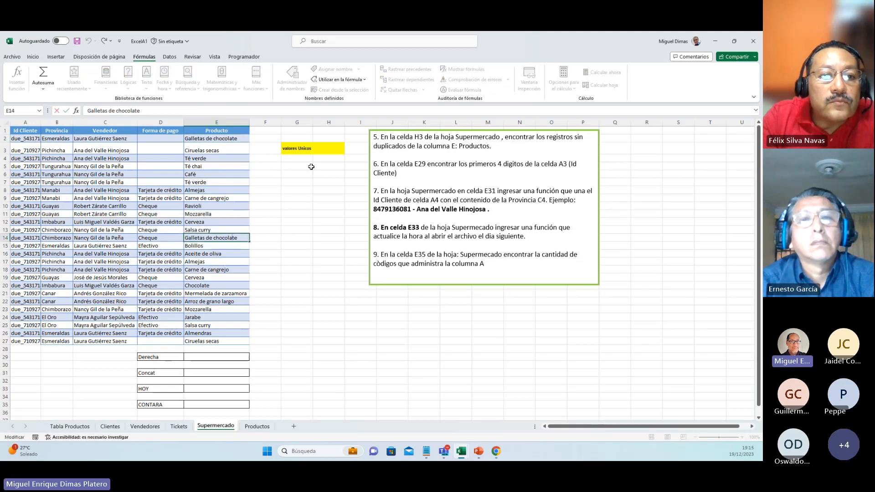
Start the UNICOS lookup function in cell H3 with the product range E2:E27 as its Matriz argument
click(327, 148)
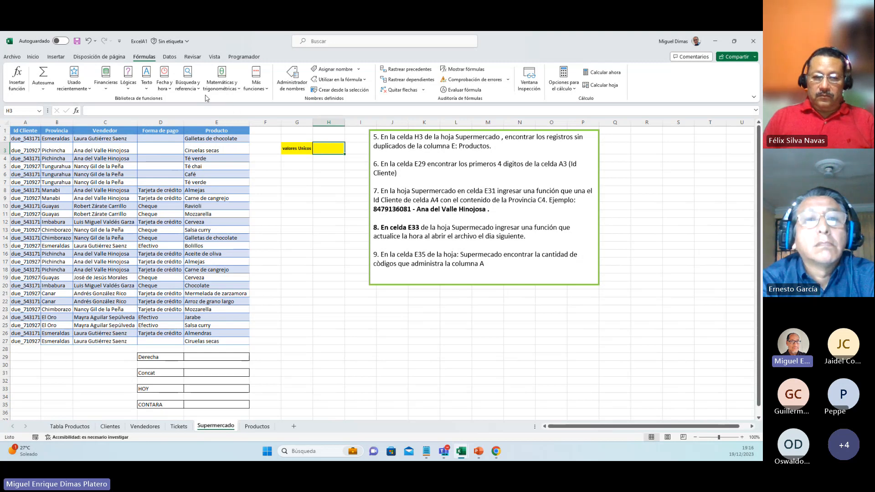
click(197, 85)
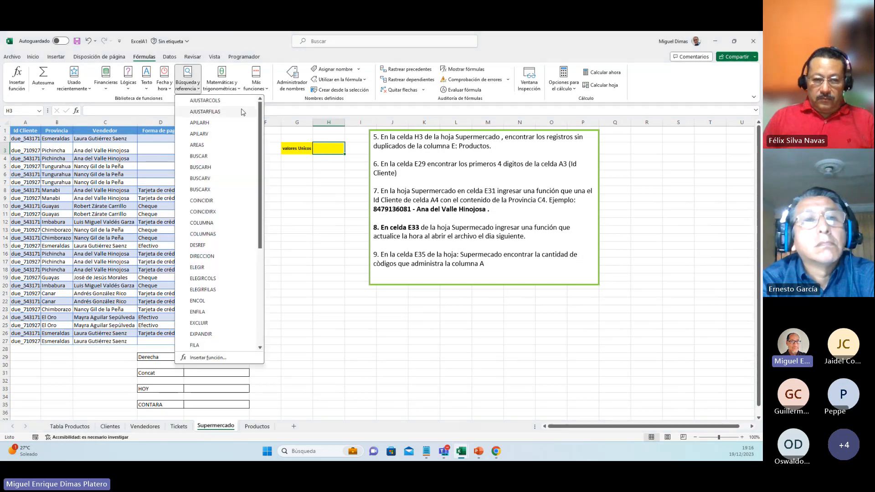
drag(260, 121, 263, 232)
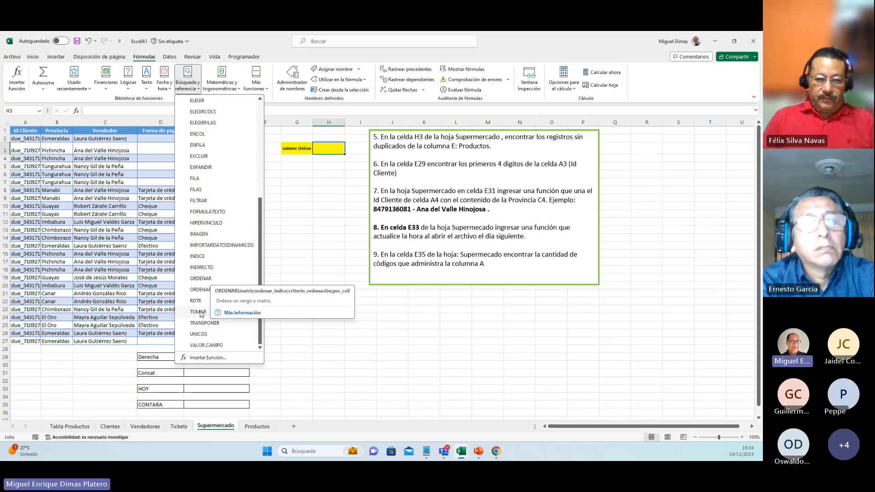
click(194, 337)
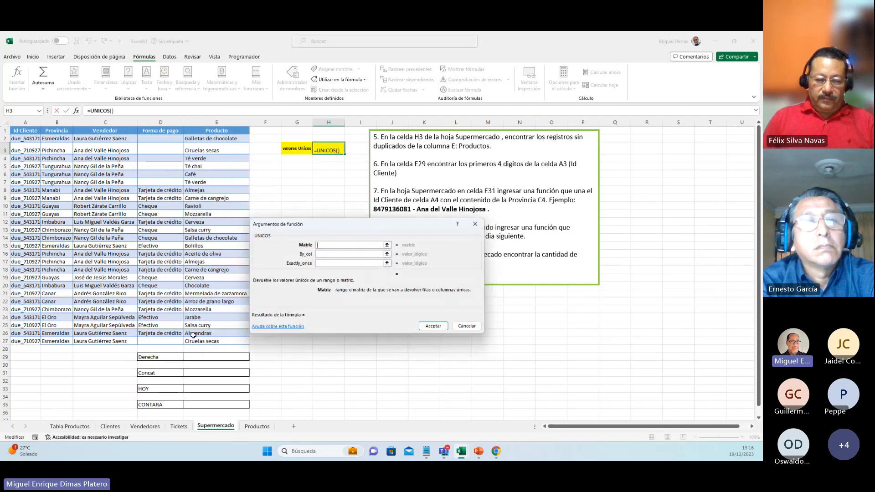
drag(309, 200, 315, 189)
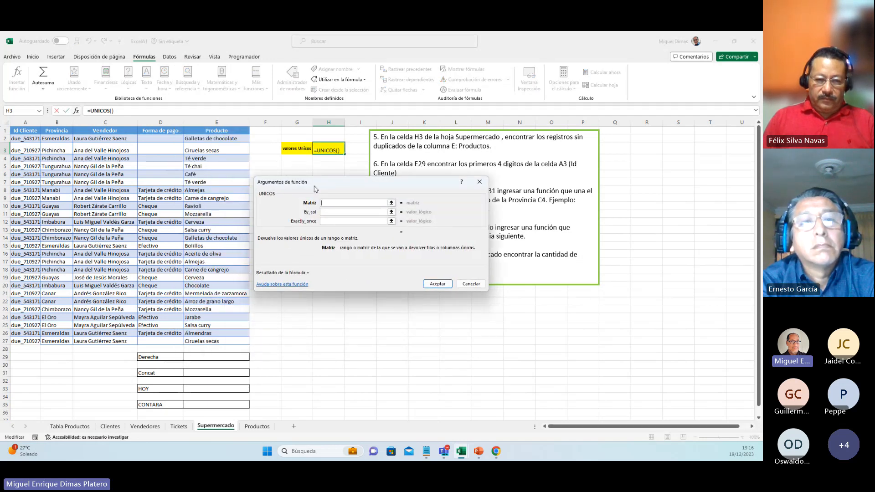
mouse_move(315, 189)
mouse_down()
mouse_move(320, 203)
mouse_move(327, 182)
mouse_up()
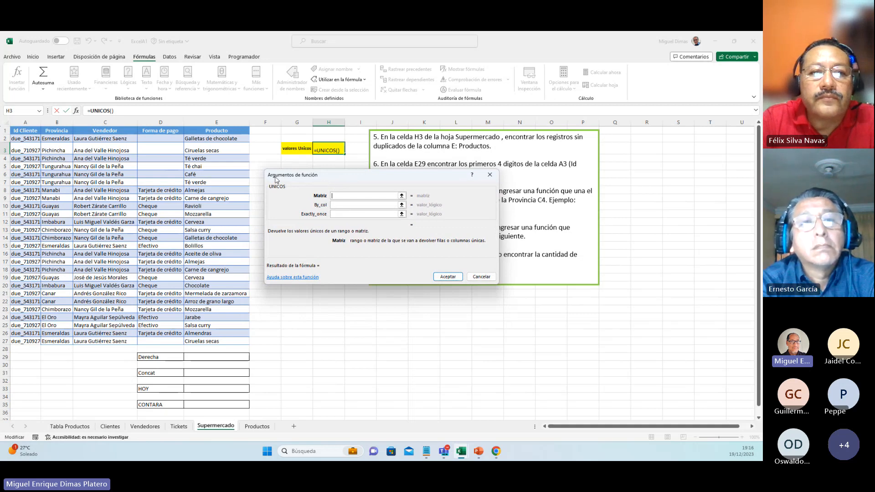
click(217, 140)
drag(217, 140, 216, 343)
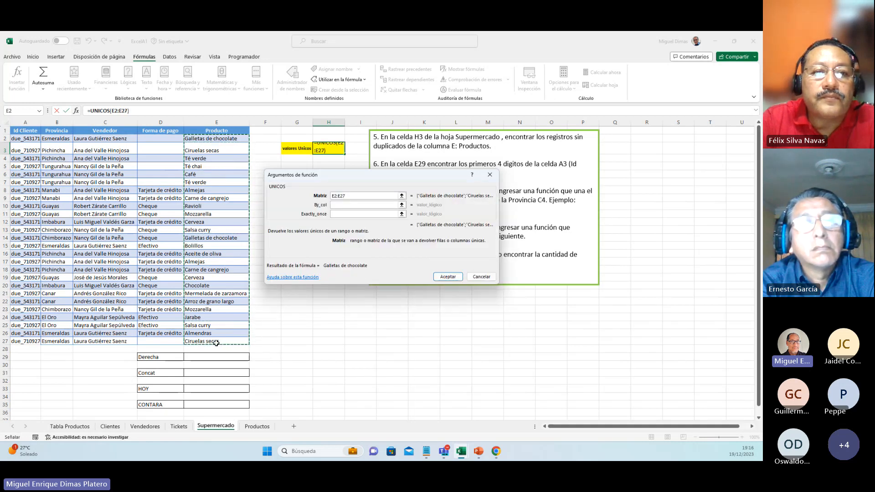
Review the UNICOS arguments, leave By_col and Exactly_once empty, and accept the formula in H3
click(346, 205)
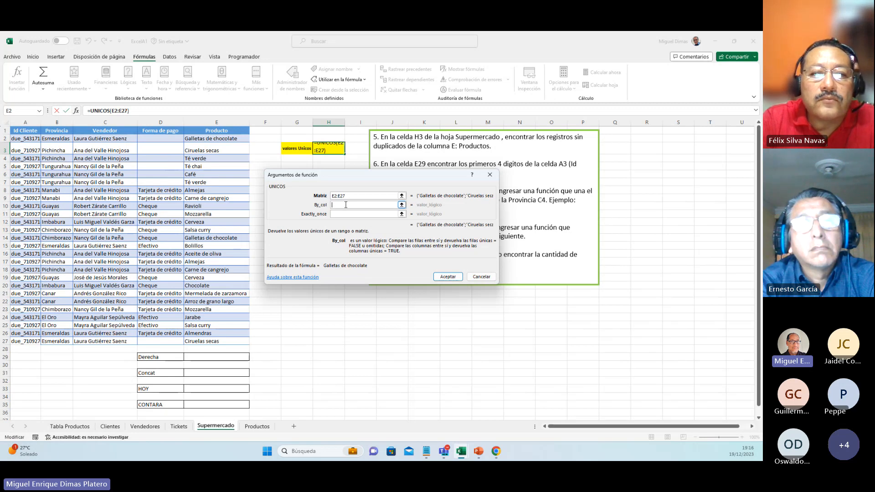
click(345, 214)
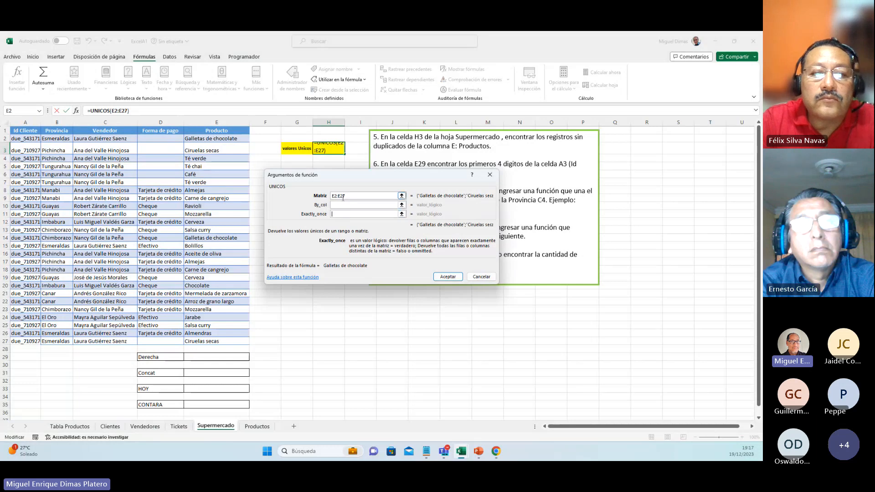
click(347, 196)
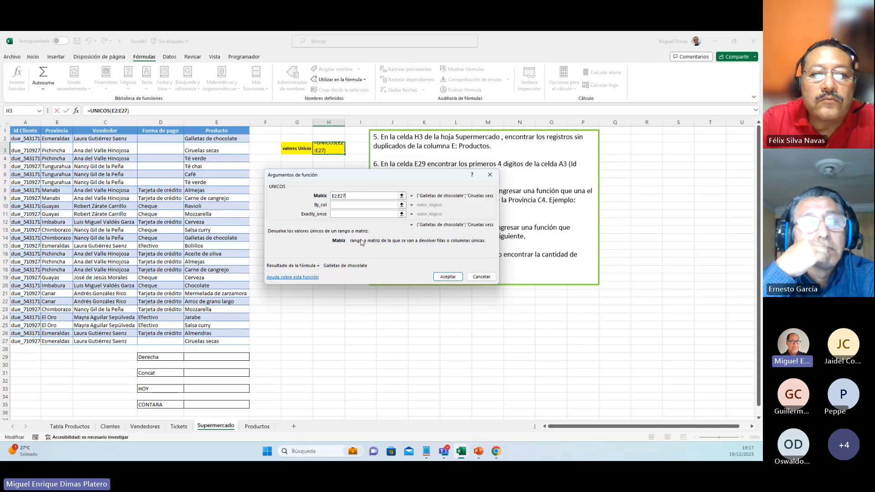
click(369, 206)
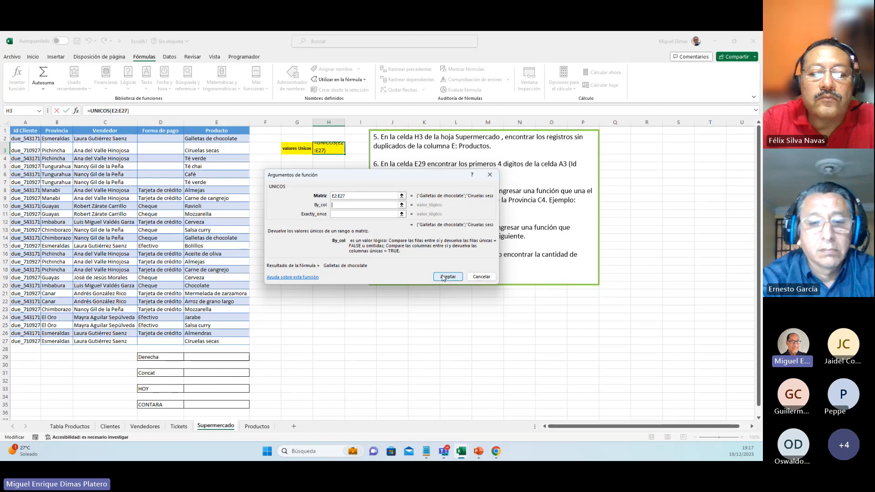
click(363, 197)
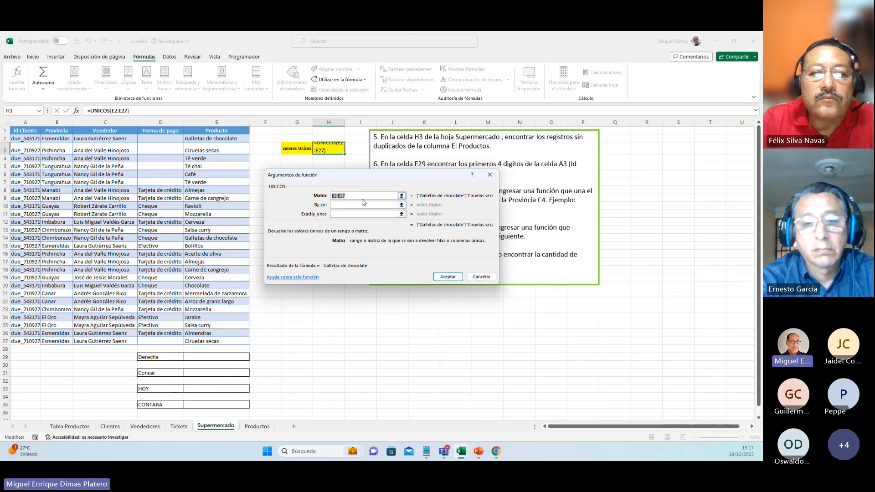
click(359, 196)
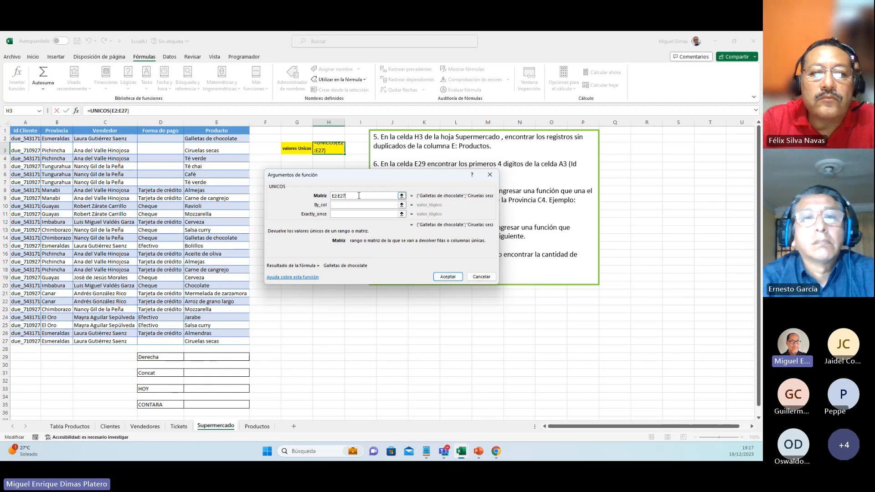
click(443, 277)
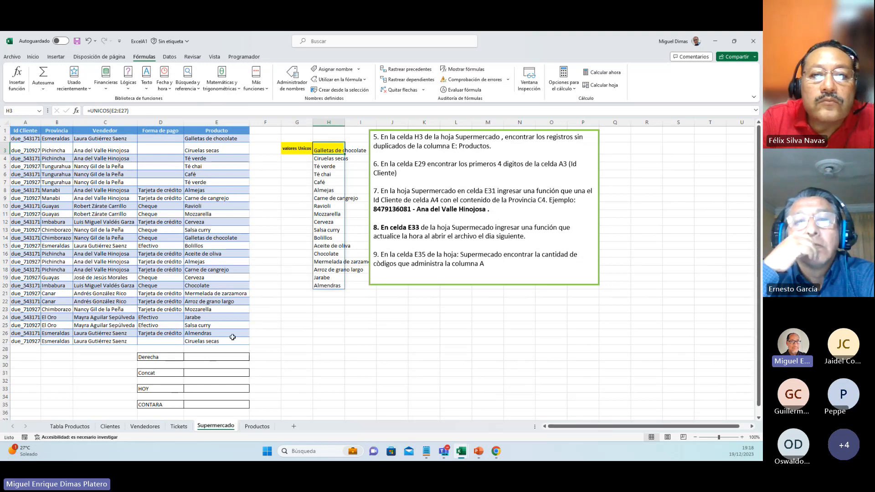
Insert the IZQUIERDA text function in cell E29 with A3 as Texto and 4 as Núm_de_caracteres
click(210, 355)
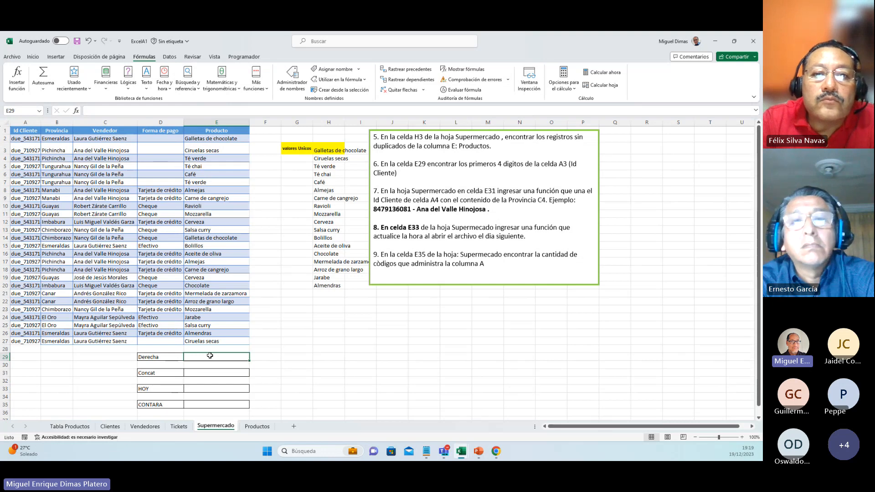
click(146, 87)
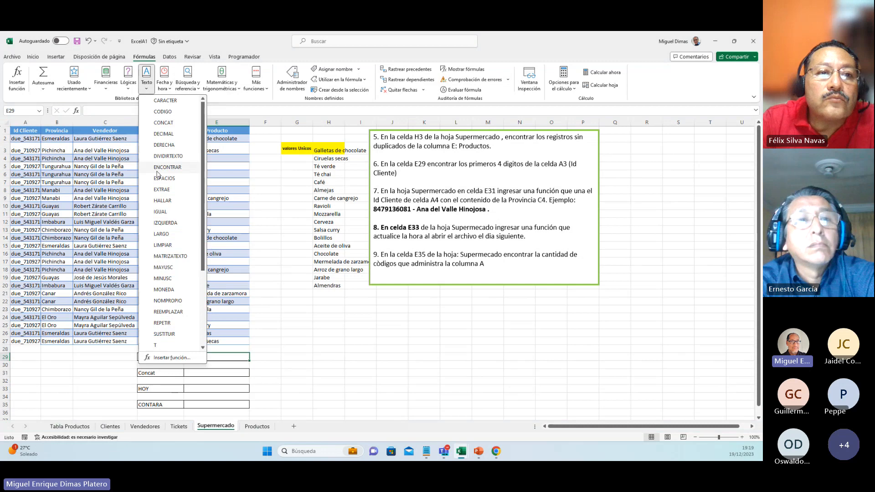
click(165, 223)
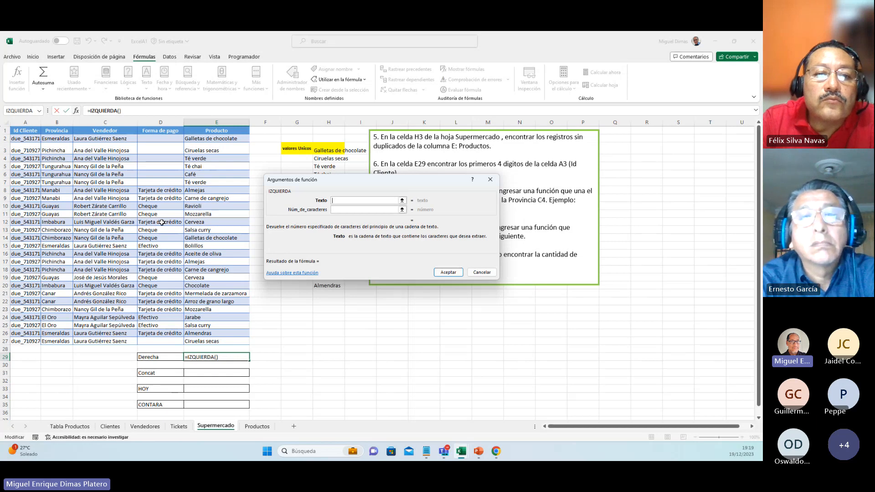
click(26, 150)
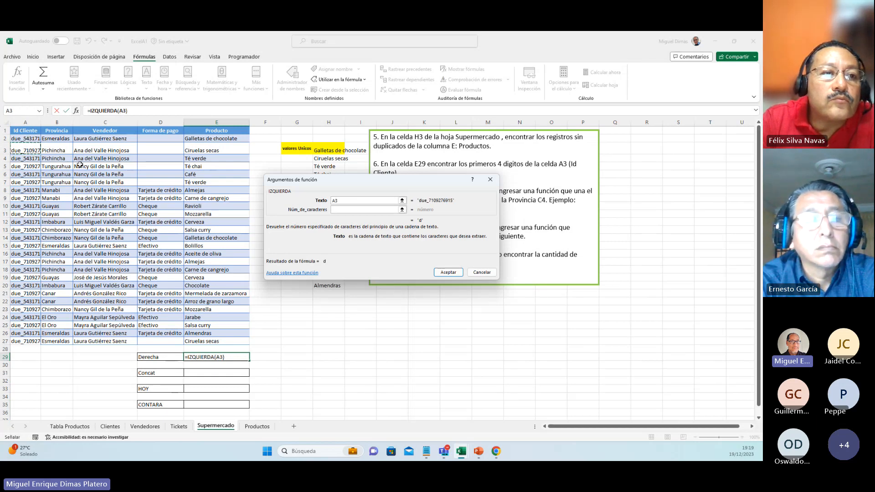
click(337, 210)
text(4)
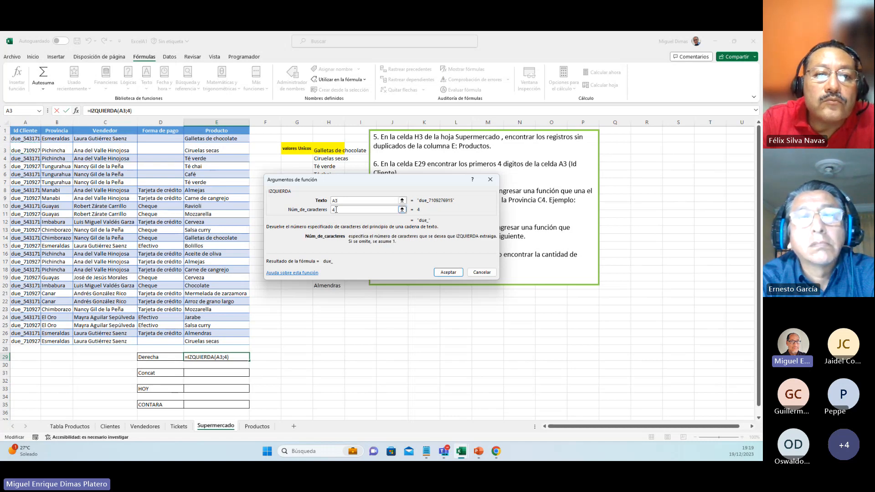
click(446, 274)
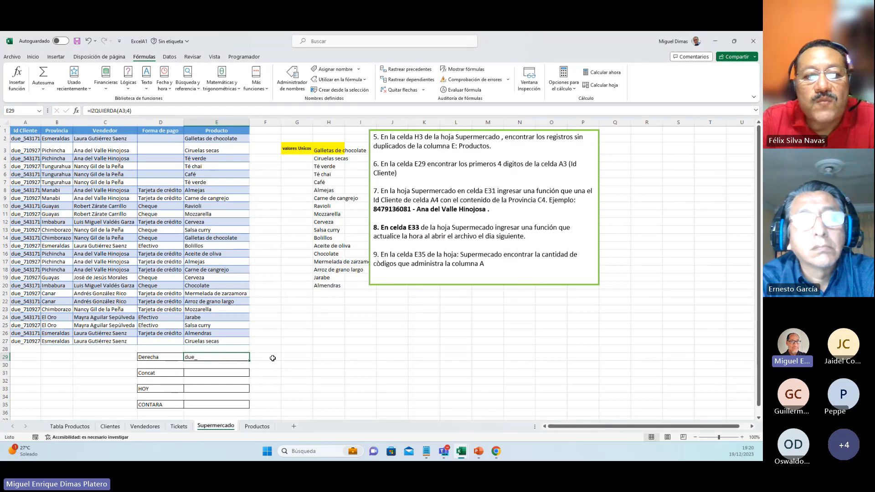
Insert the DERECHA text function in cell F29 with A3 as Texto and 4 as Núm_de_caracteres
click(272, 358)
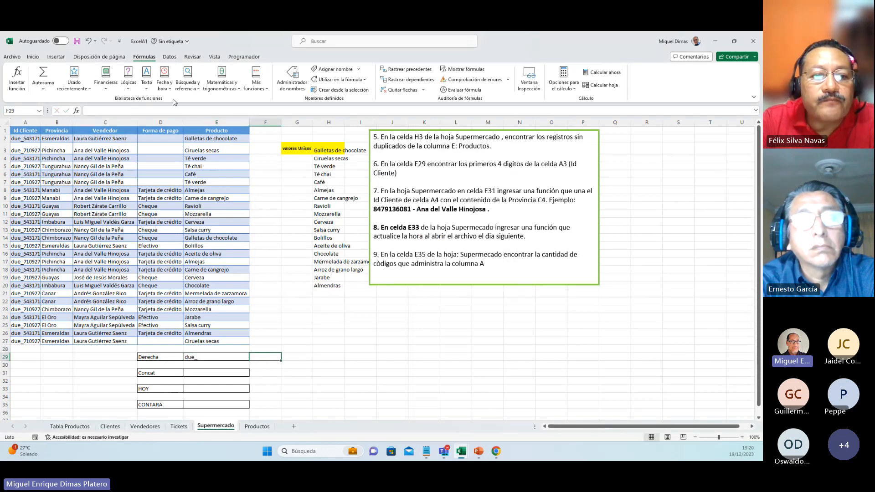
click(150, 90)
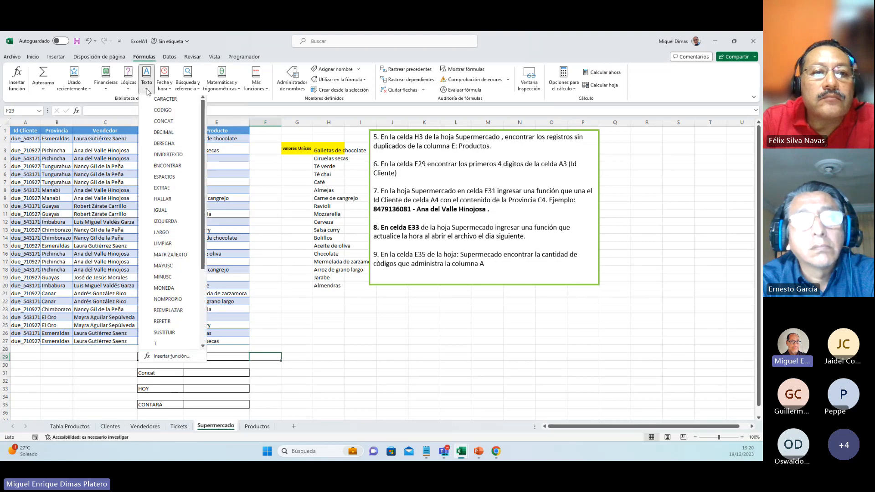
click(157, 146)
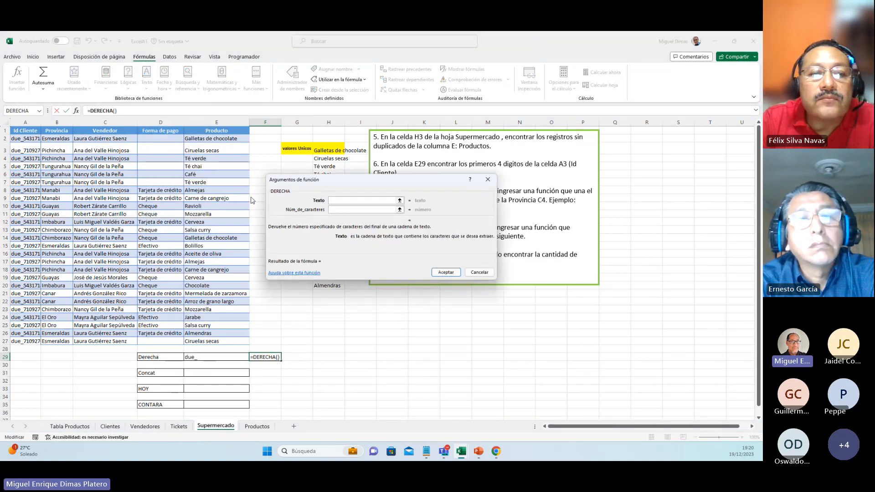
click(31, 151)
click(342, 210)
text(4)
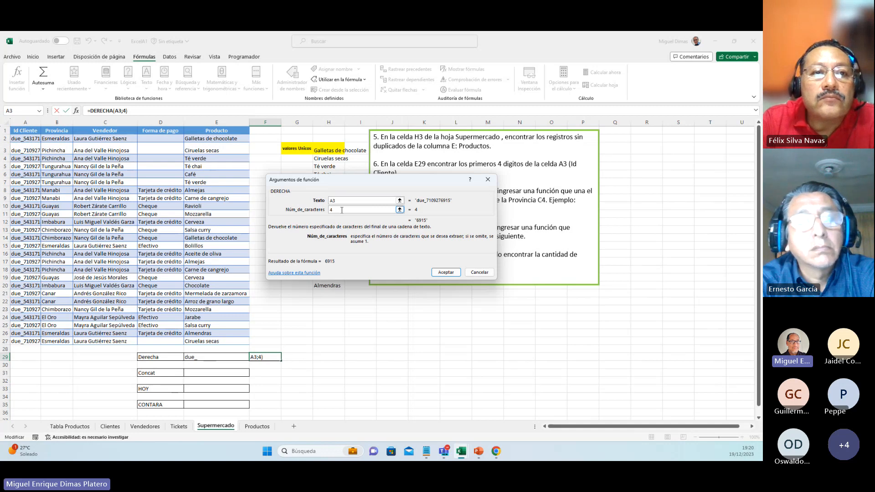
key(Return)
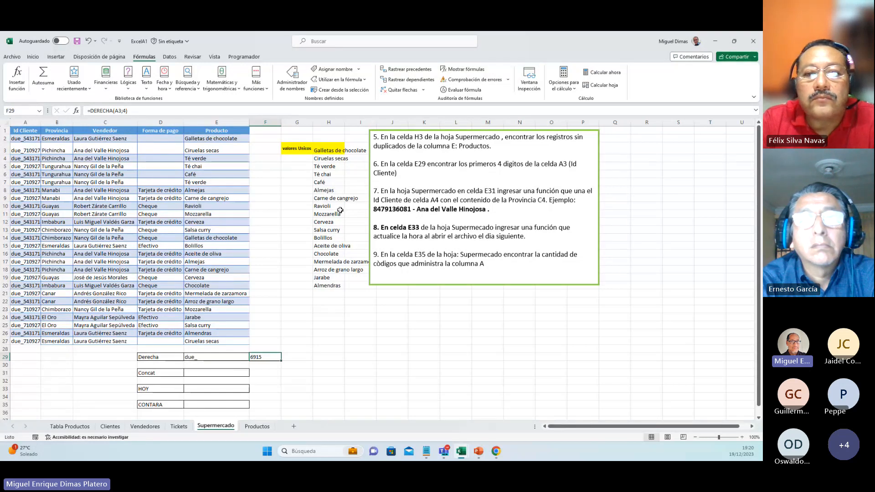
Examine the two source cells that exercise 7 asks to join, the Id Cliente in A4 and the content of C4
click(209, 374)
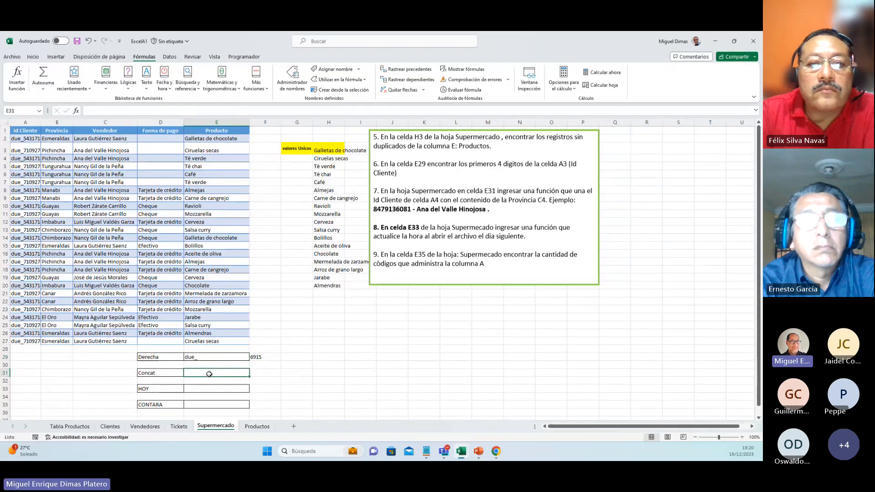
click(741, 438)
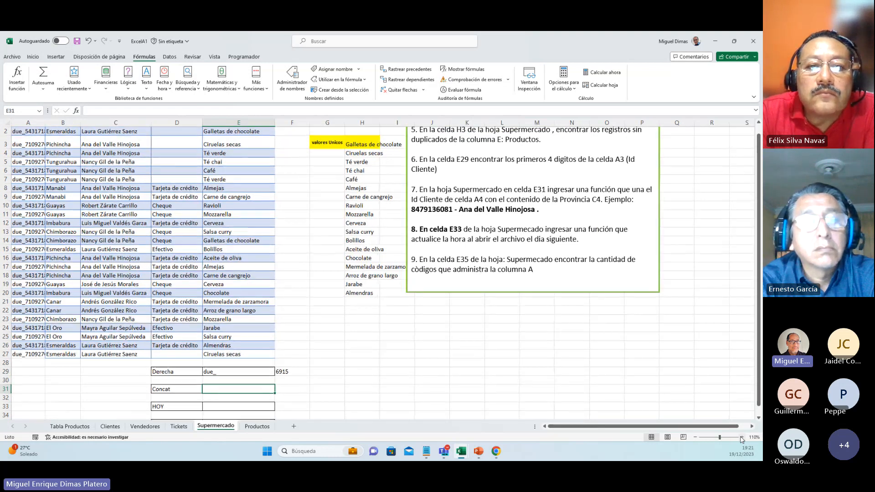
click(740, 437)
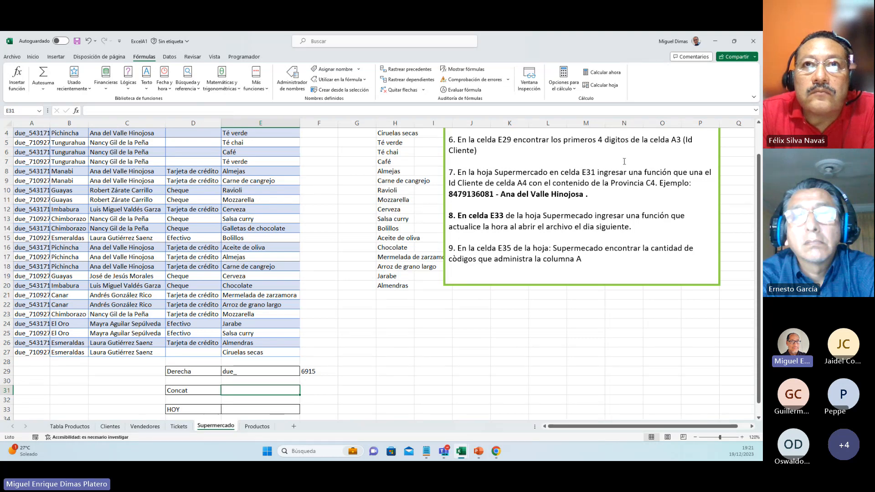
key(Up)
key(Up)
key(Up)
key(Up)
key(Up)
key(Up)
key(Up)
key(Up)
key(Up)
key(Up)
key(Up)
key(Up)
key(Up)
key(Up)
key(Up)
key(Up)
key(Up)
key(Up)
key(Up)
key(Up)
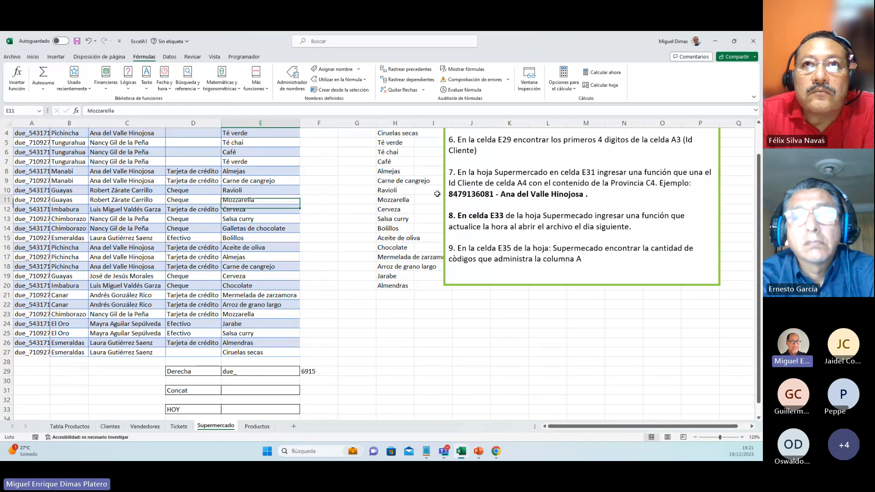
key(Up)
key(Up)
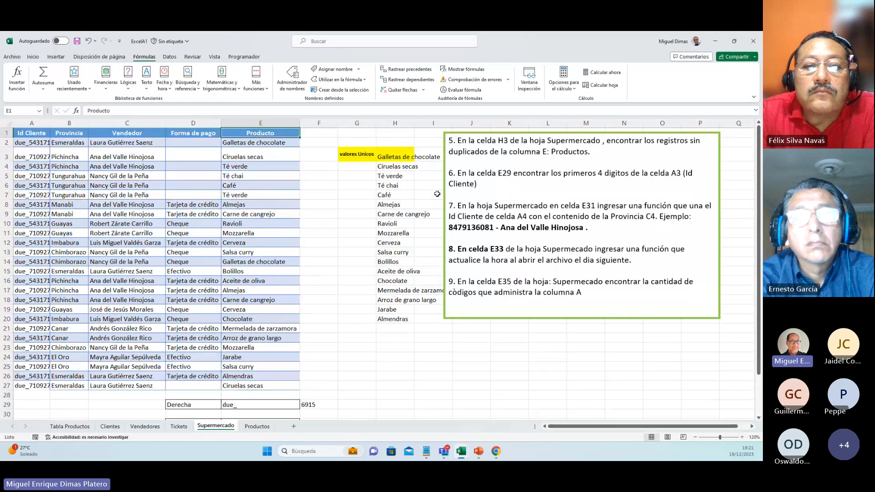
key(Home)
key(Down)
key(Down)
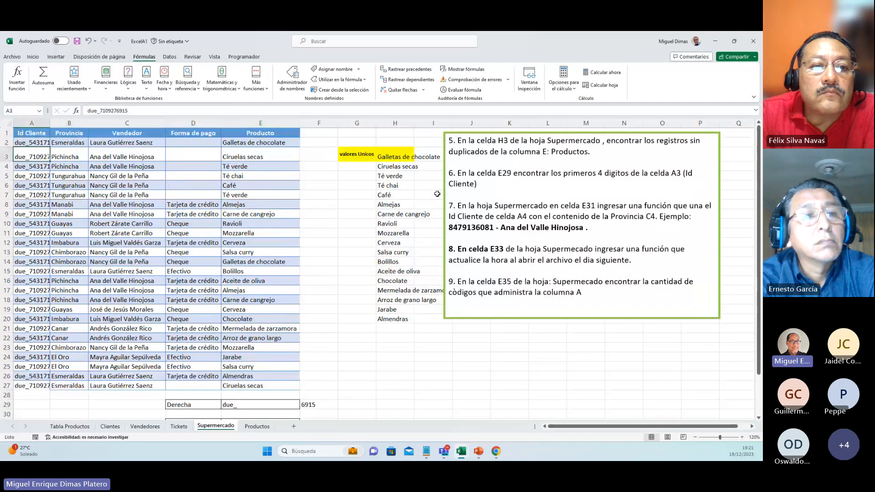
key(Down)
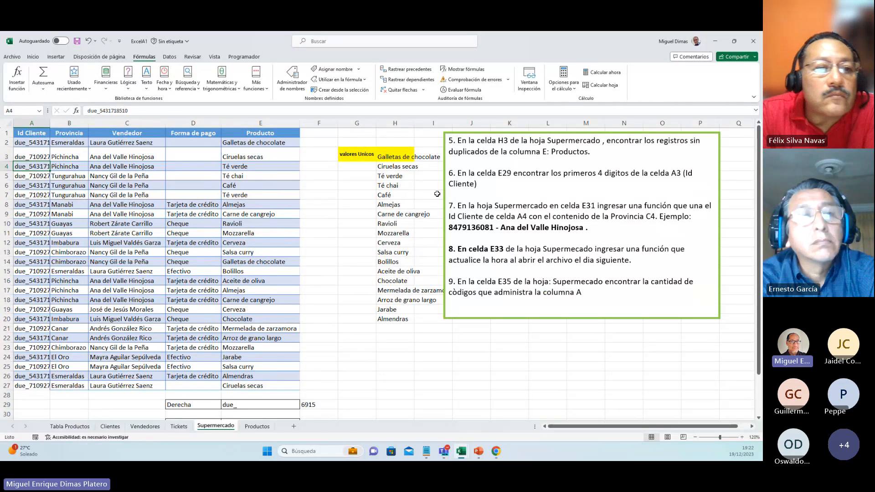
key(Down)
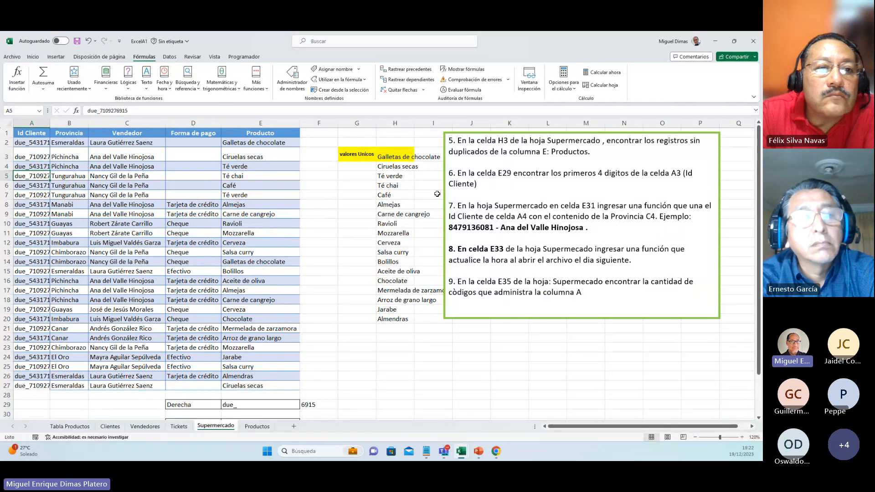
key(Right)
key(Up)
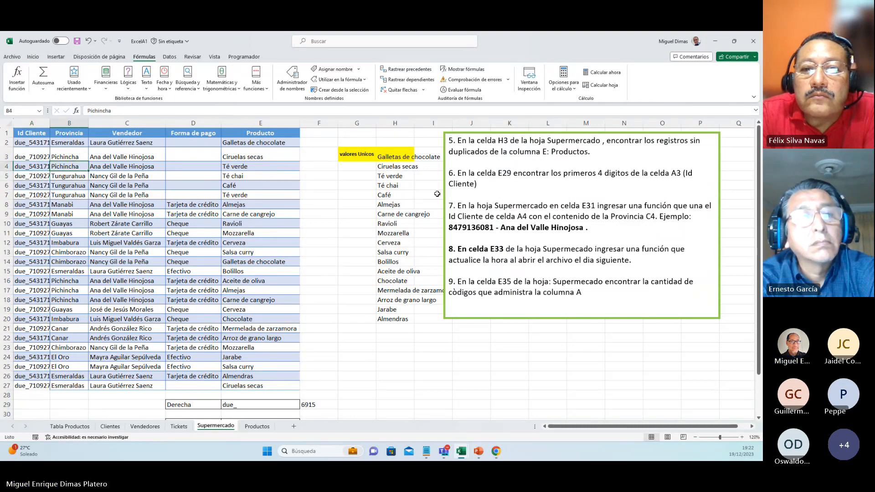
key(Right)
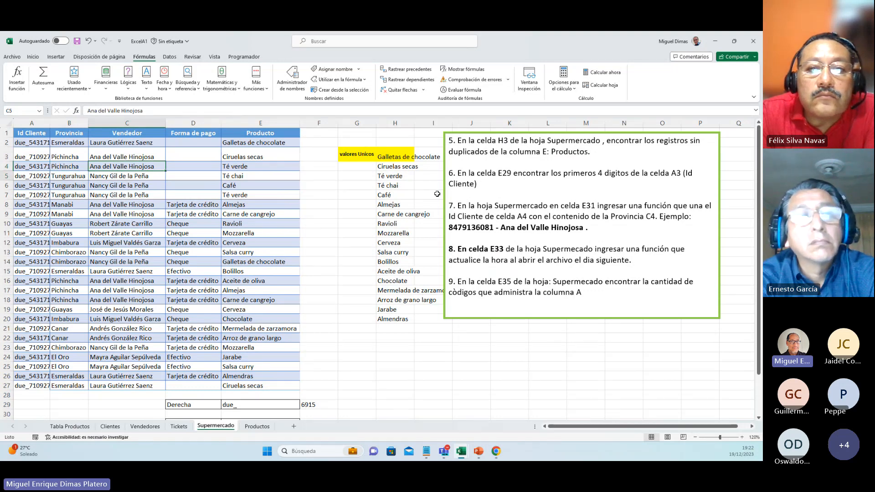
Return to the empty cell E31 beside the Concat label and begin a formula with =conc
key(Down)
key(Down)
key(Down)
key(Down)
key(Down)
key(Down)
key(Down)
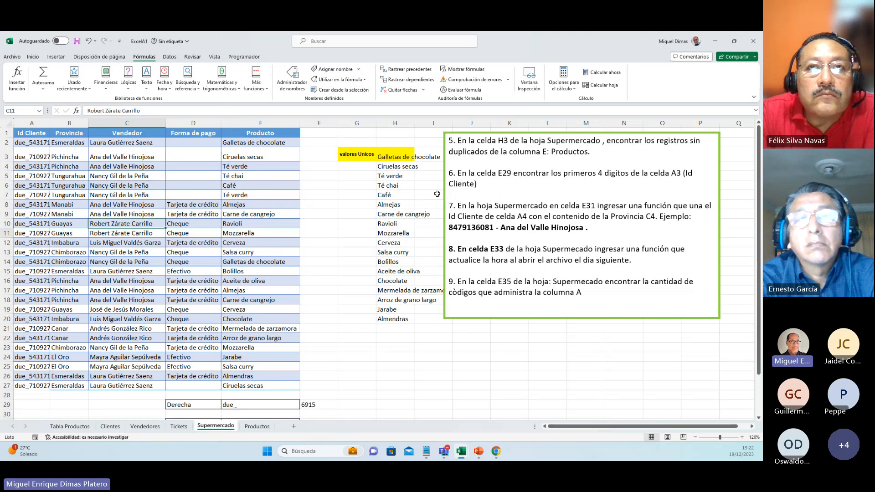
key(Down)
key(Down)
key(Down)
key(Down)
key(Down)
key(Down)
key(Down)
key(Down)
key(Down)
key(Down)
key(Down)
key(Down)
key(Down)
key(Down)
key(Down)
key(Down)
key(Down)
key(Down)
key(Down)
key(Down)
key(Right)
key(Right)
key(Up)
key(Up)
key(Up)
key(Up)
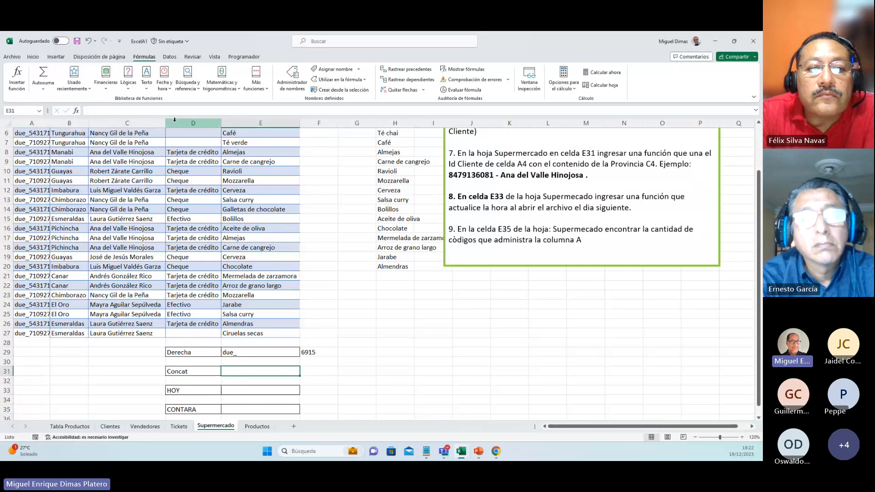
click(146, 91)
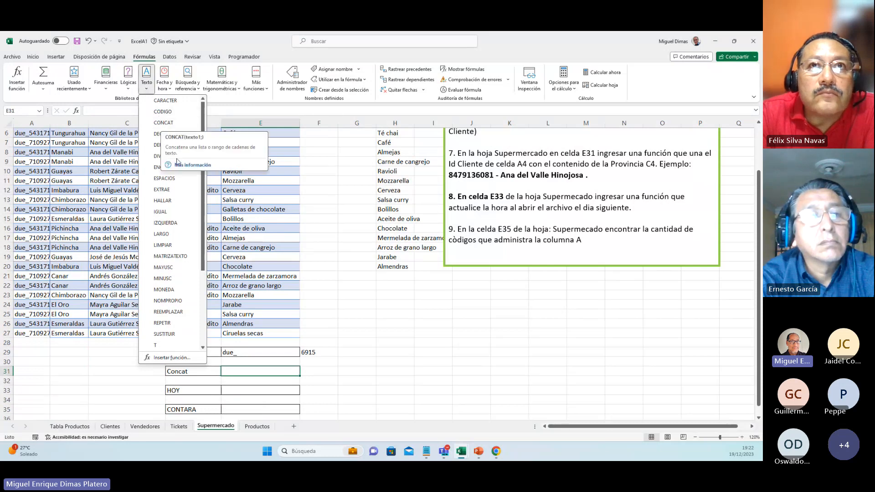
click(240, 373)
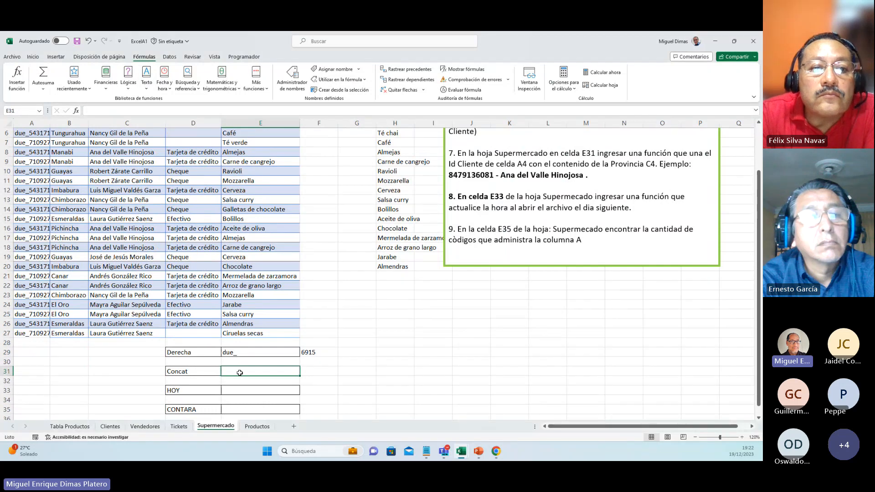
text(=conc)
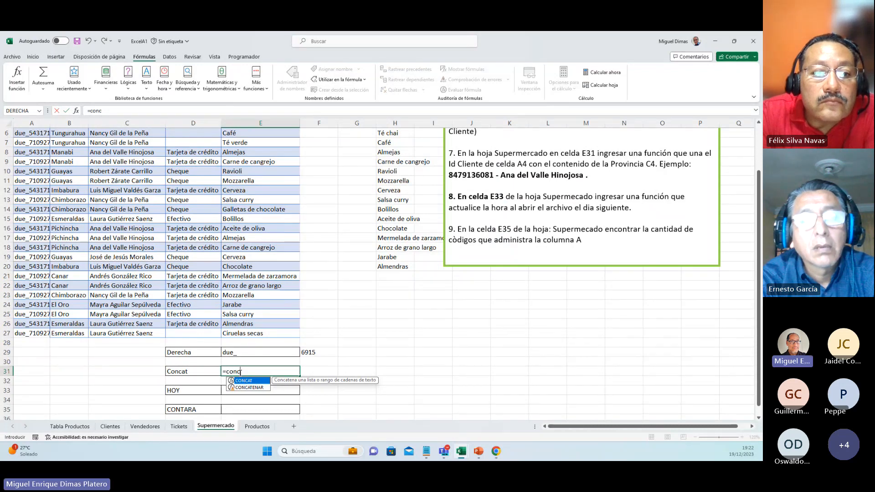
click(241, 388)
double_click(242, 390)
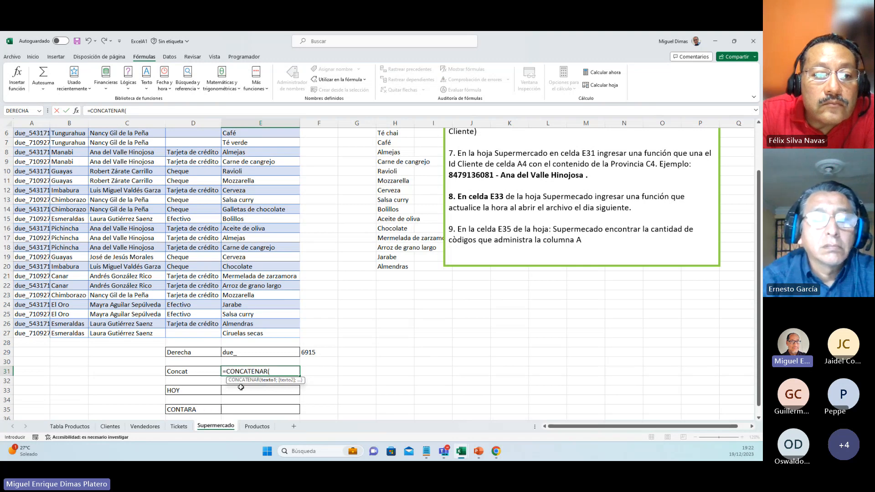
key(BackSpace)
key(BackSpace)
key(BackSpace)
key(BackSpace)
key(BackSpace)
key(BackSpace)
key(BackSpace)
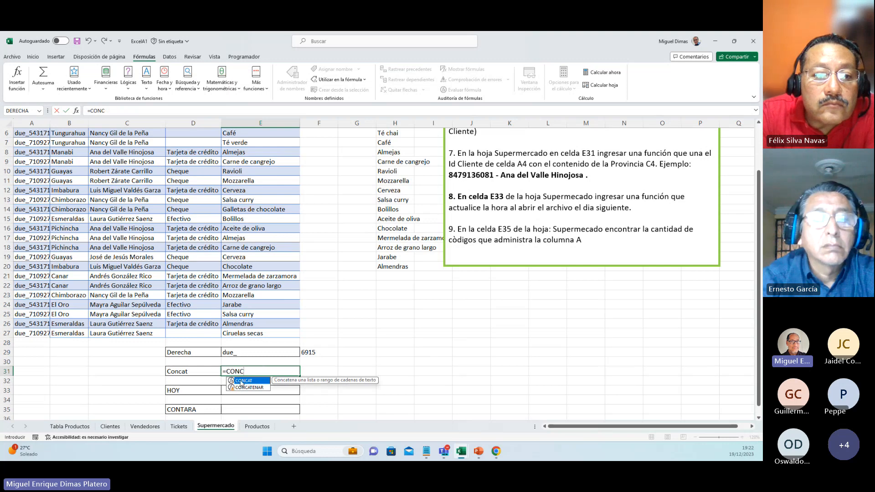
Choose the CONCAT function in E31 and open its arguments dialog, placed clear of the table's first columns
double_click(241, 381)
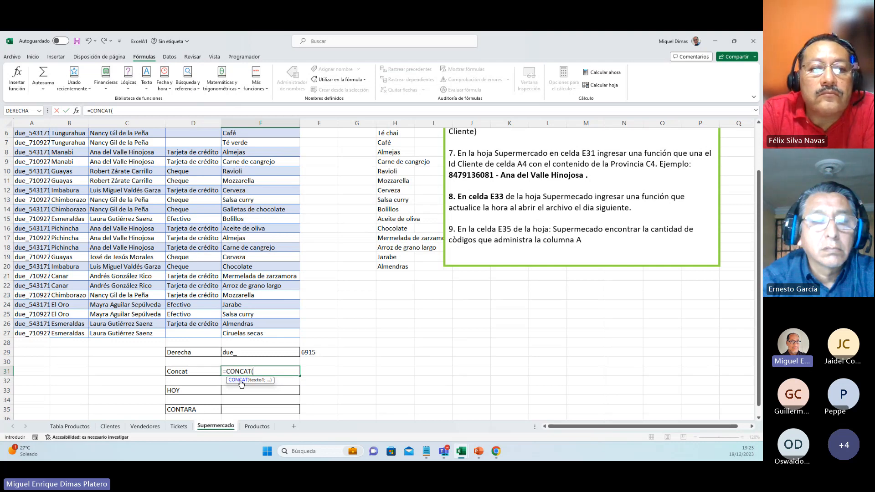
click(76, 111)
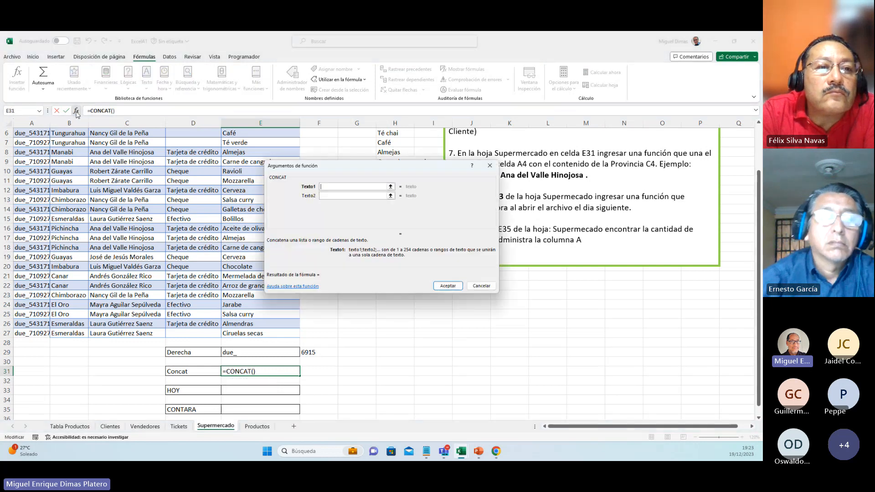
drag(337, 173, 388, 249)
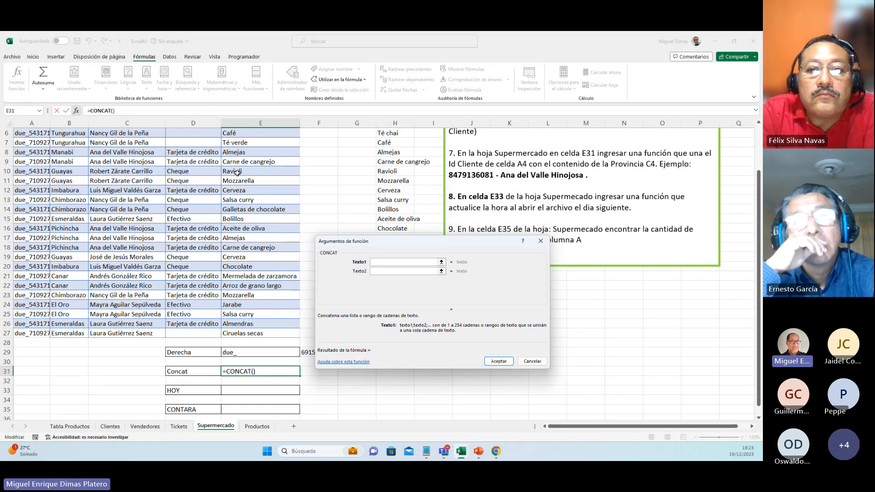
click(40, 153)
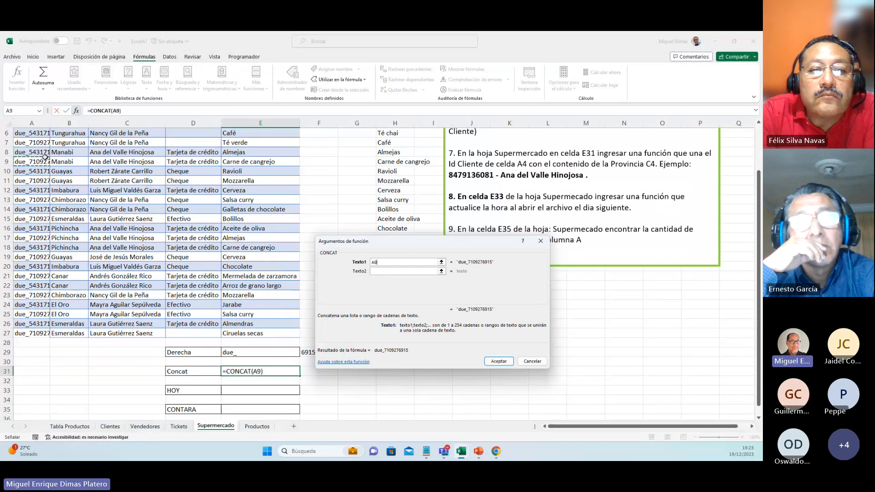
key(Up)
key(Up)
key(Up)
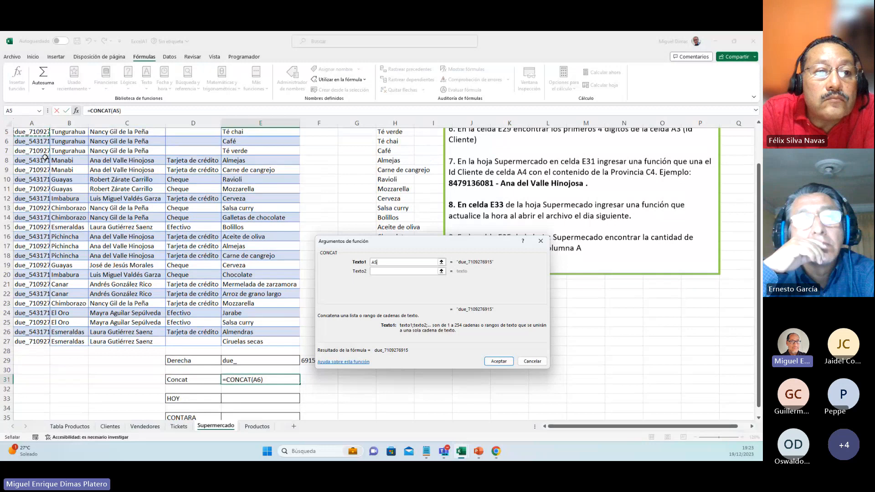
key(Up)
key(Up)
key(Down)
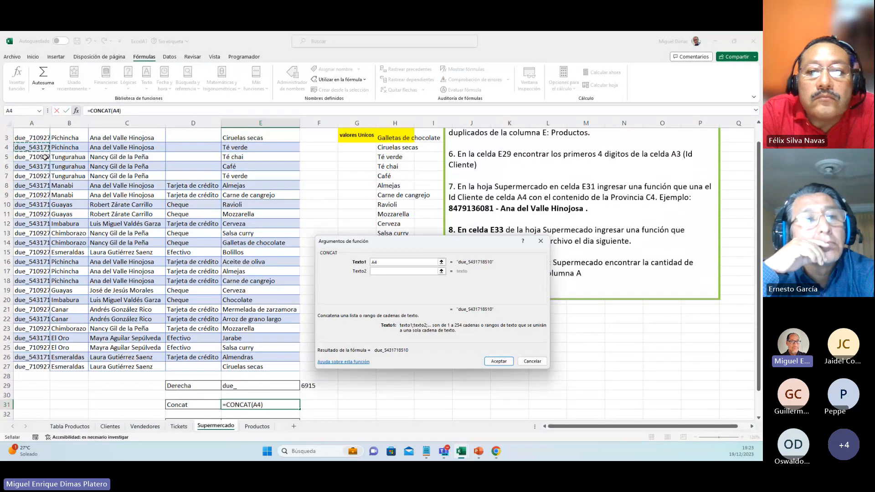
key(BackSpace)
key(BackSpace)
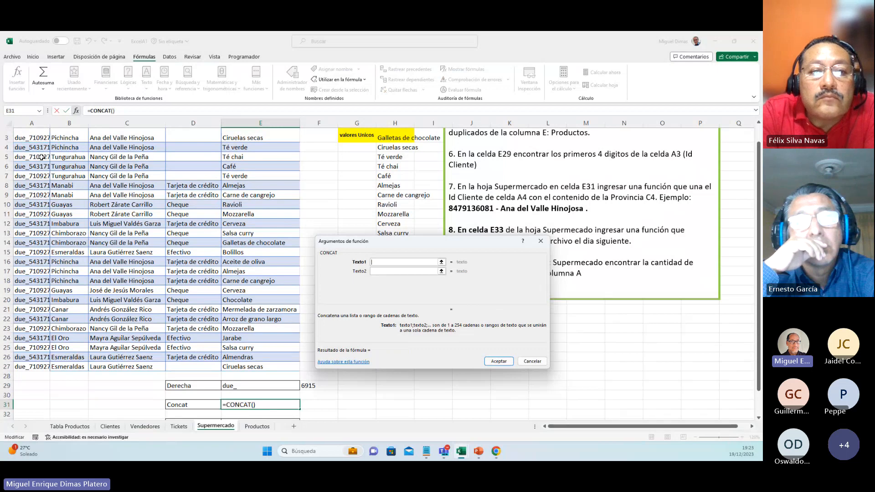
Complete the CONCAT formula with A4 as Texto1, " - " as Texto2 and C4 as Texto3, and accept it
click(41, 148)
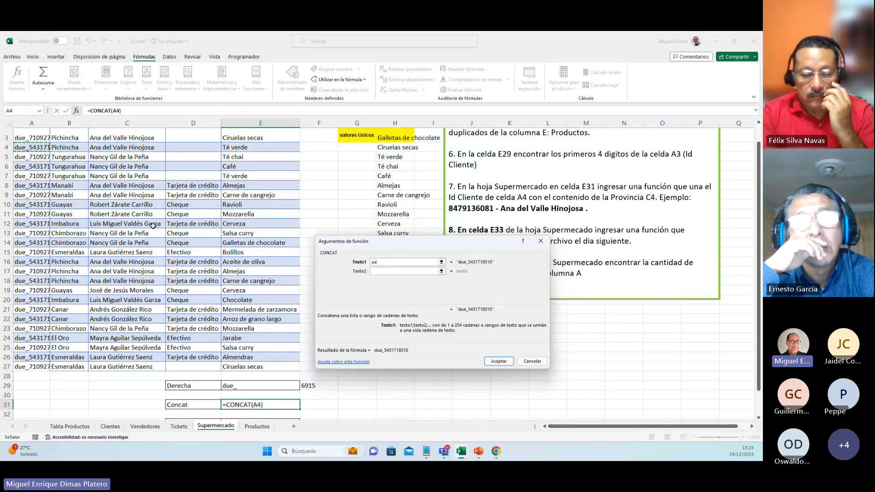
click(380, 273)
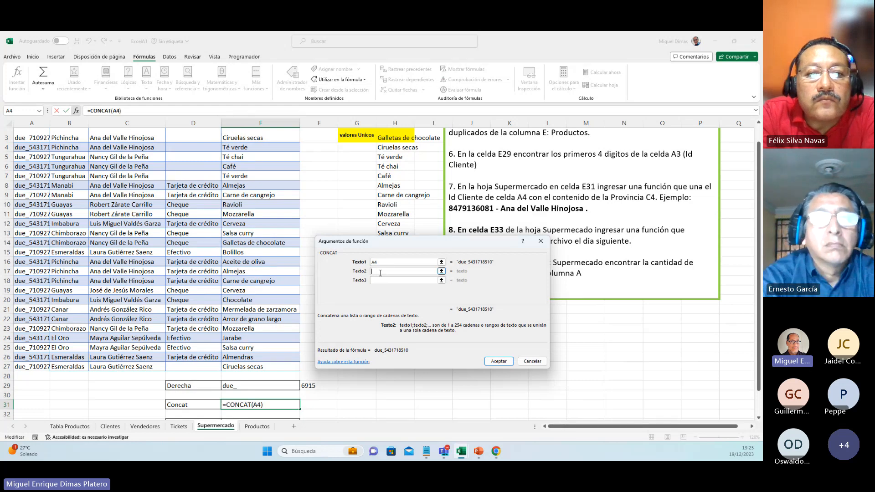
text(" - ")
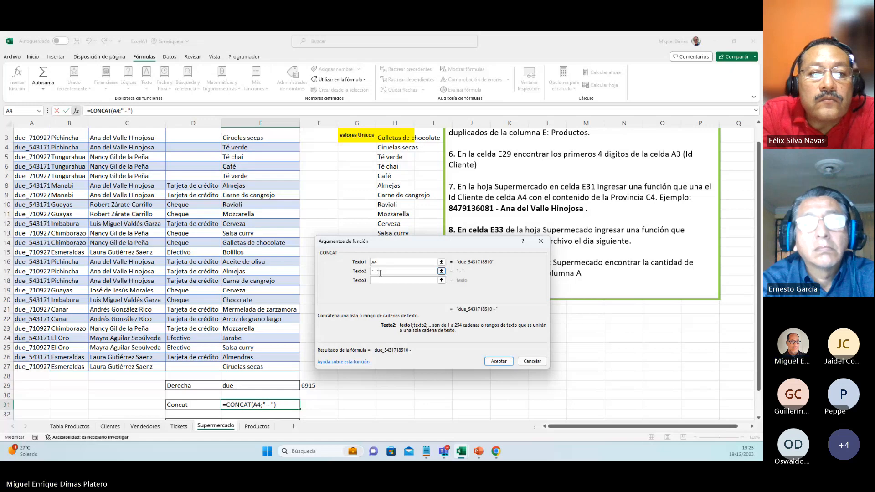
click(382, 280)
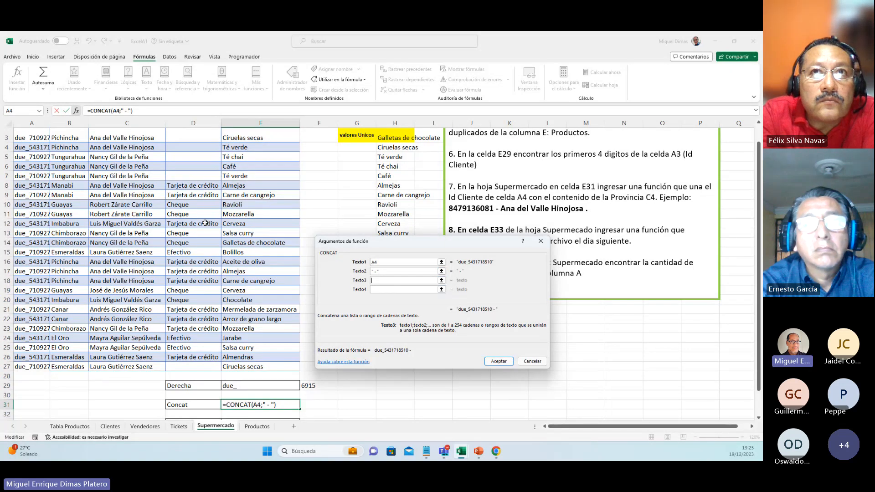
click(114, 148)
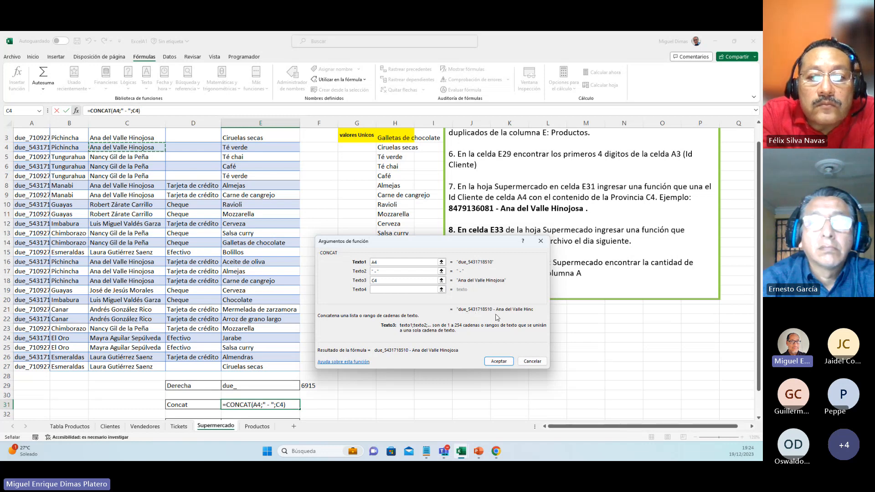
click(496, 364)
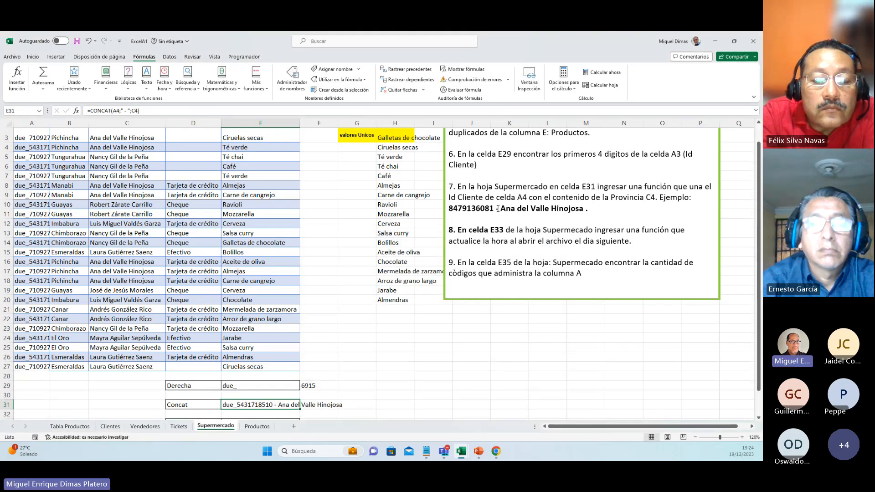
Highlight the example result of exercise 7 in the instructions box to compare it with E31
drag(450, 209, 514, 215)
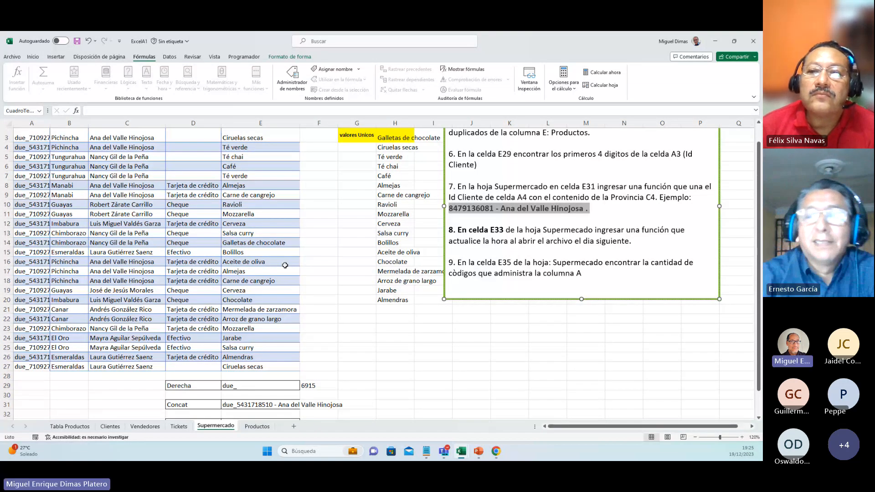
click(378, 357)
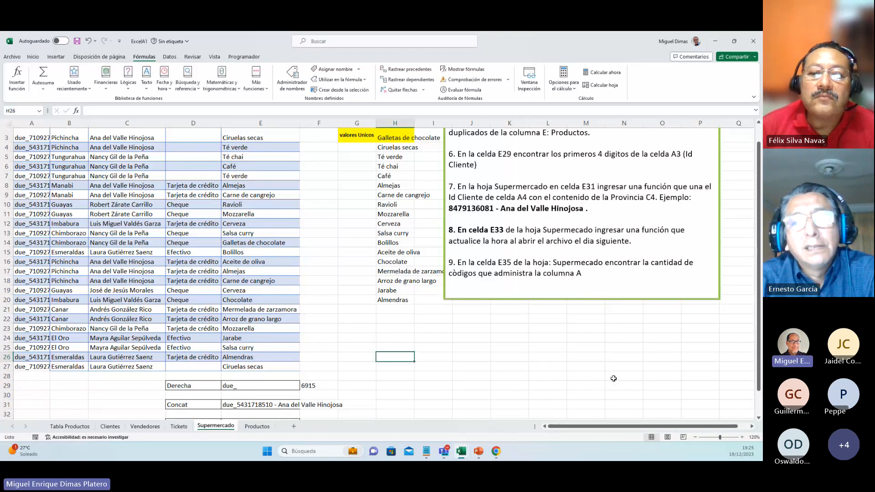
Enter the formula =HOY() in cell E33 beside the HOY label
key(Down)
key(Down)
key(Down)
key(Down)
key(Down)
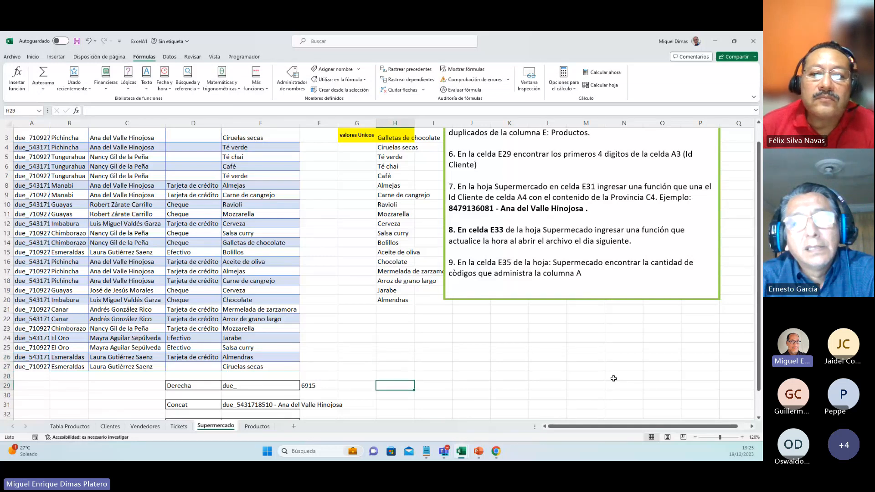
key(Down)
key(Down)
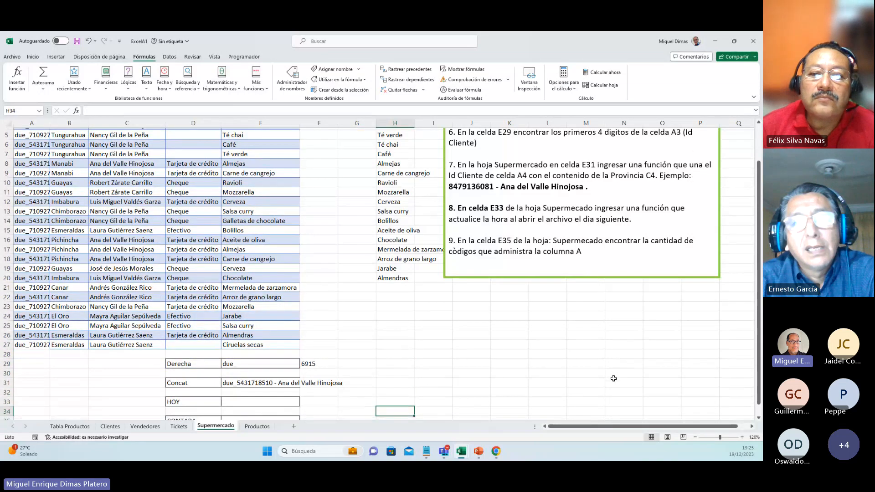
key(Left)
key(Left)
key(Left)
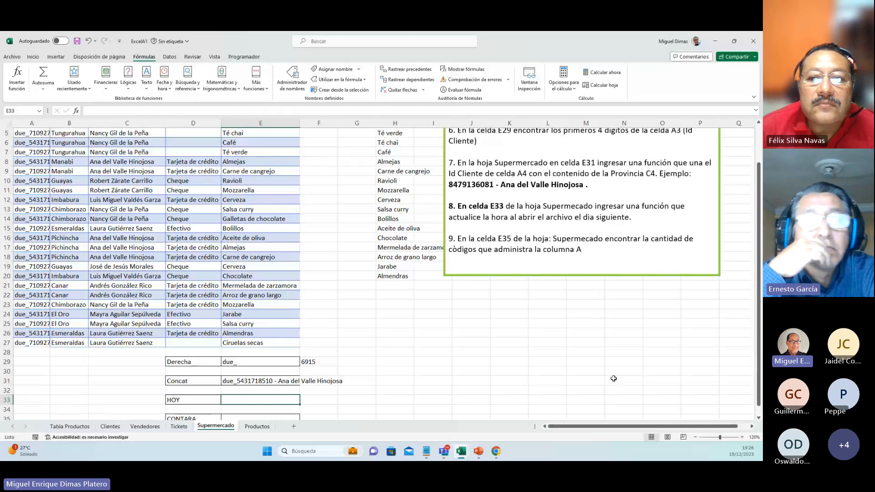
text(=HO)
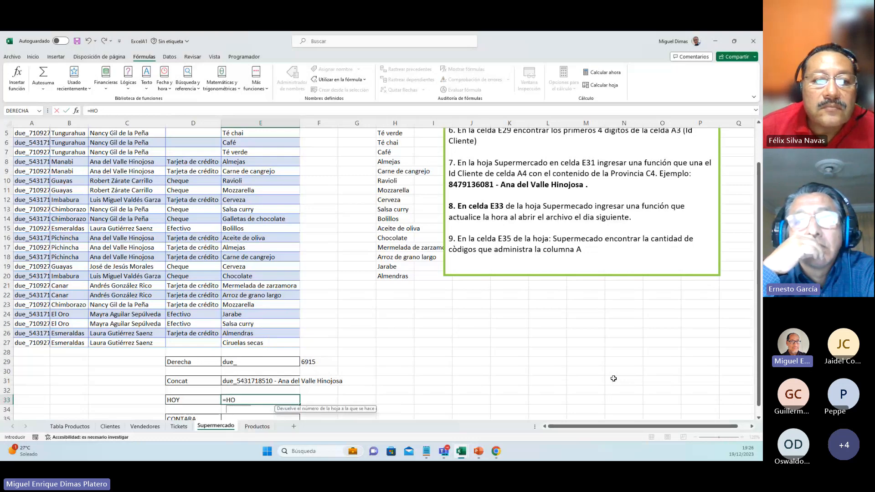
text(Y)
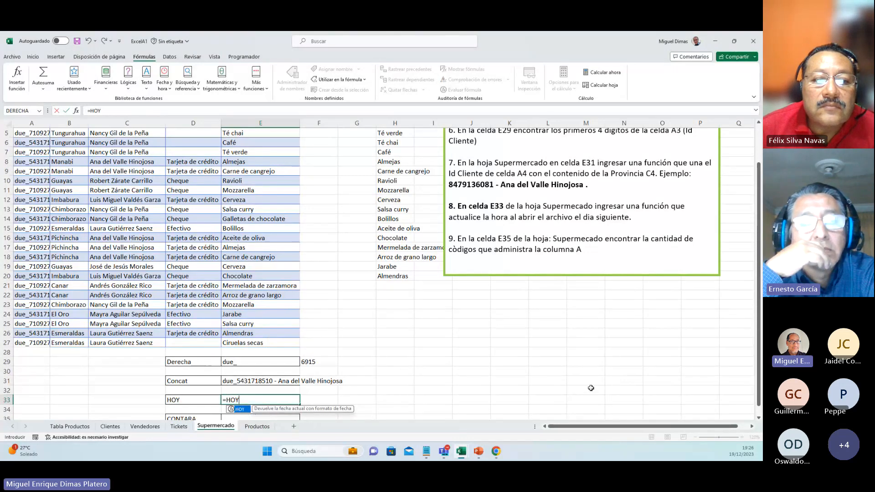
double_click(240, 409)
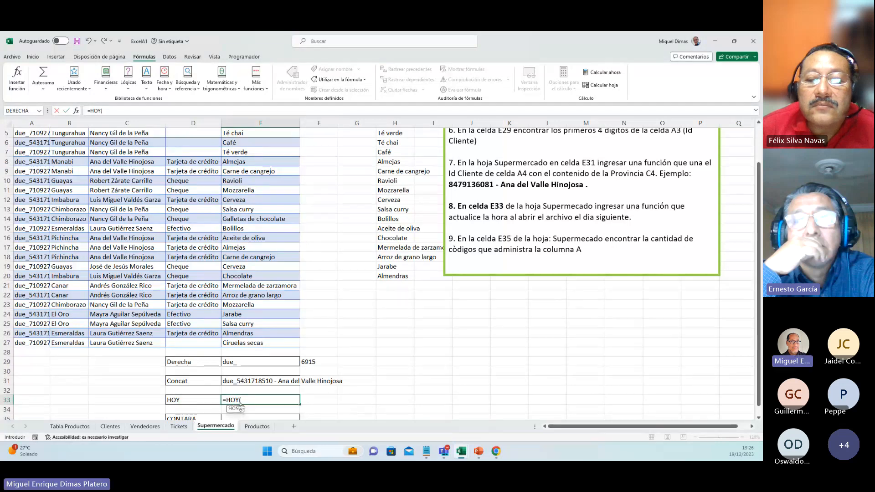
text())
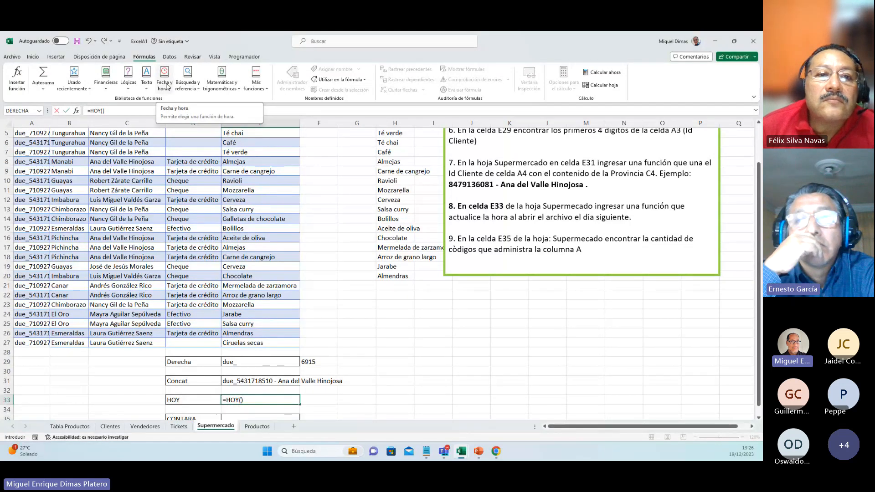
key(Return)
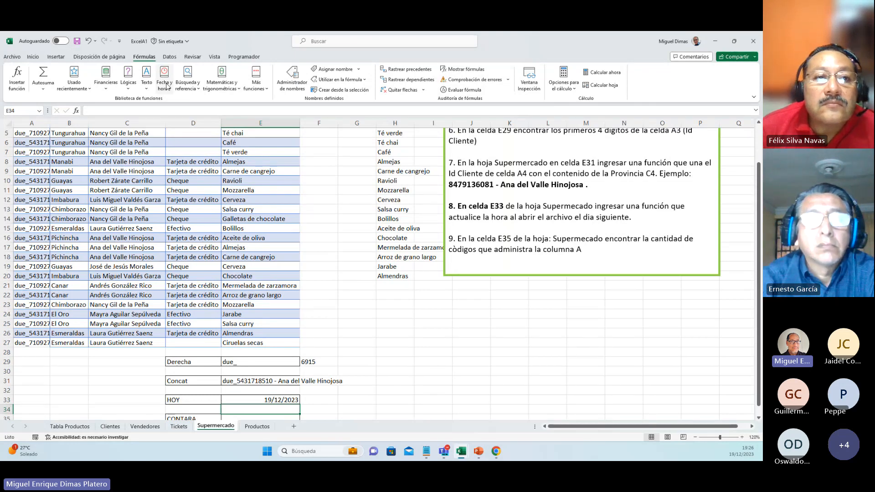
Go back up to the start of the sheet to review the exercise instructions beside the table
key(Up)
key(Up)
key(Up)
key(Up)
key(Up)
key(Up)
key(Up)
key(Up)
key(Up)
key(Up)
key(Up)
key(Up)
key(Up)
key(Up)
key(Up)
key(Up)
key(Up)
key(Up)
key(Up)
key(Up)
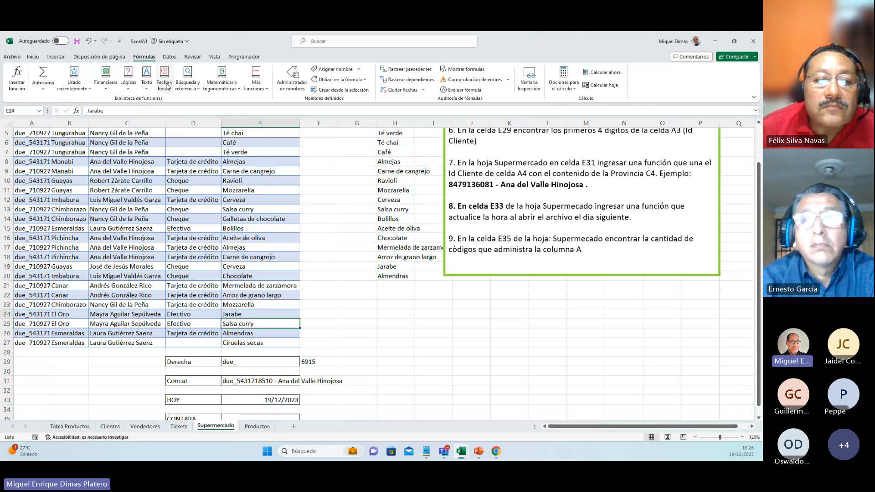
key(Up)
key(Up)
key(Up)
key(Up)
key(Up)
key(Up)
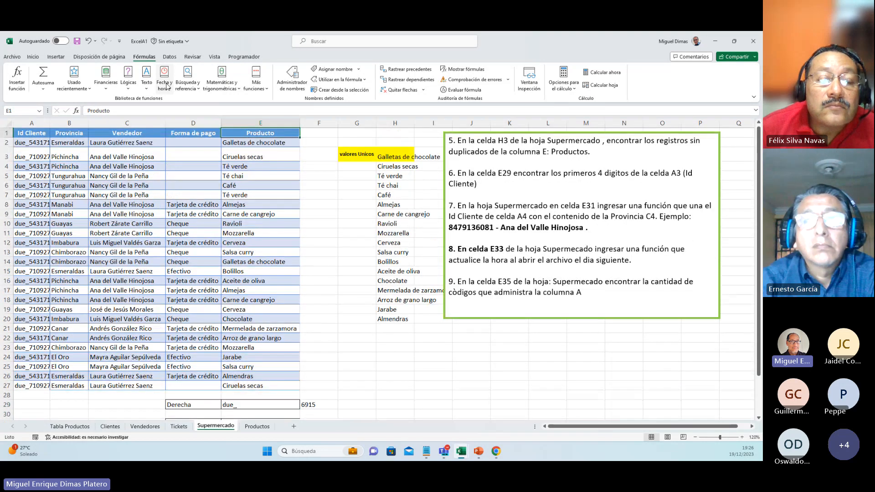
key(Right)
key(Right)
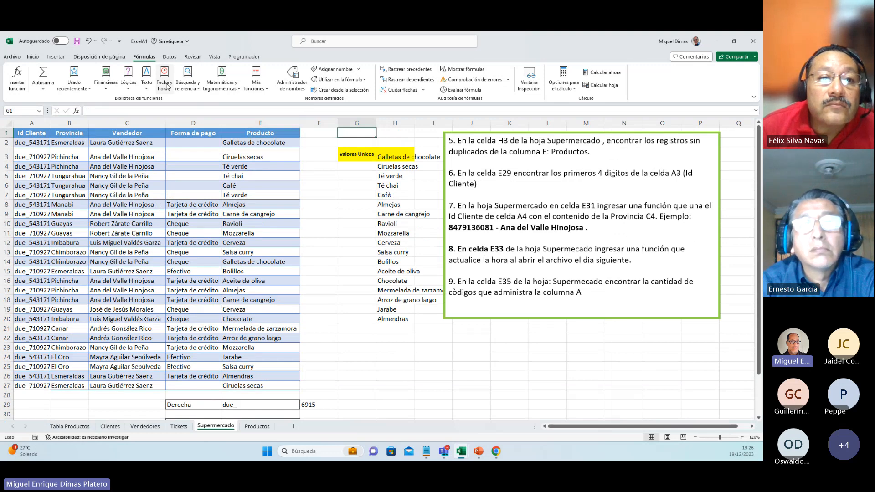
key(ctrl+Home)
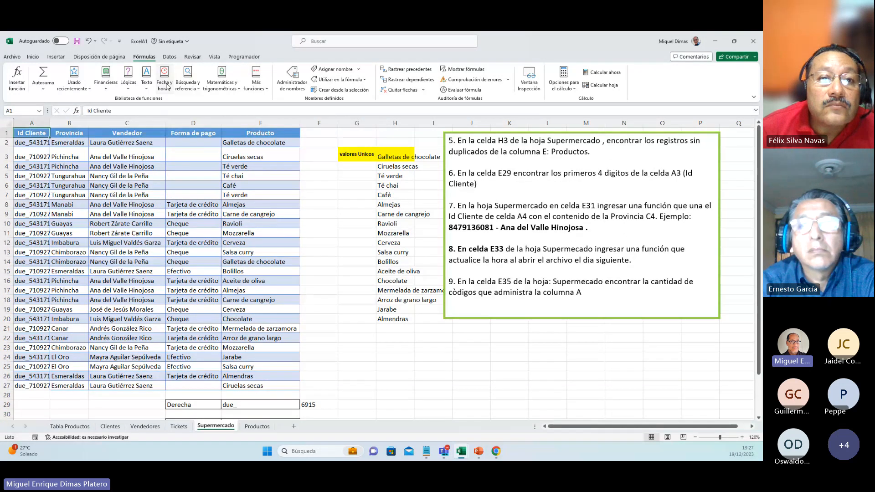
key(Right)
key(Right)
key(Right)
key(Right)
key(Right)
key(Right)
key(Left)
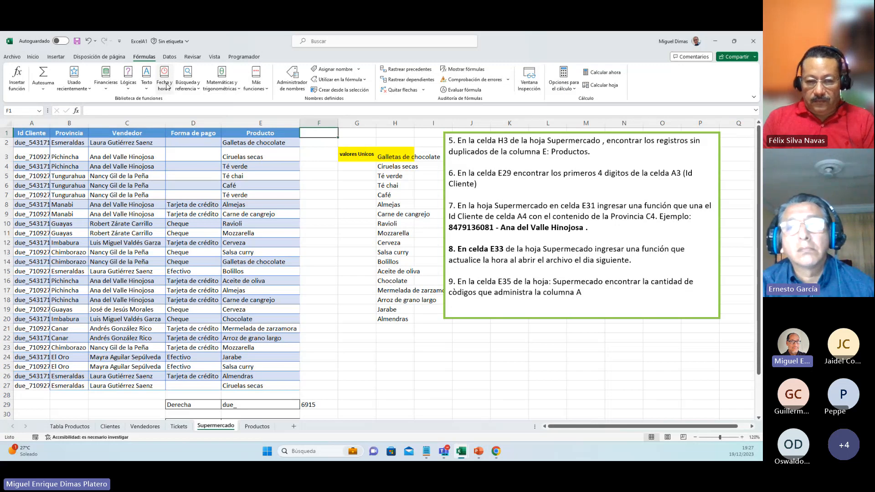
key(Right)
key(Right)
key(Right)
key(Right)
key(Right)
key(Right)
key(Right)
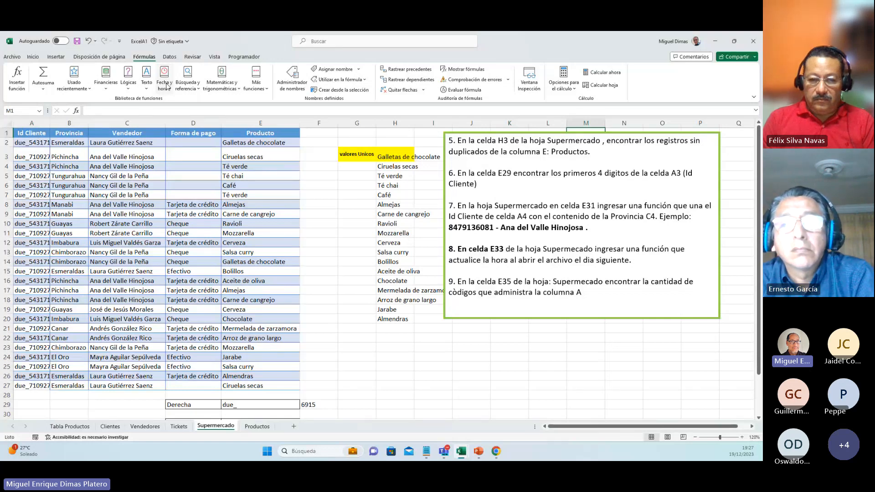
key(Right)
key(Right)
key(Right)
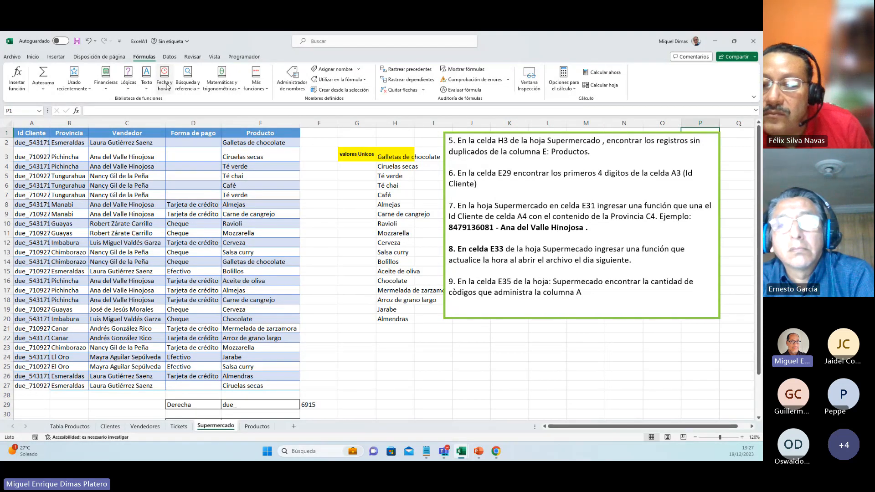
key(Left)
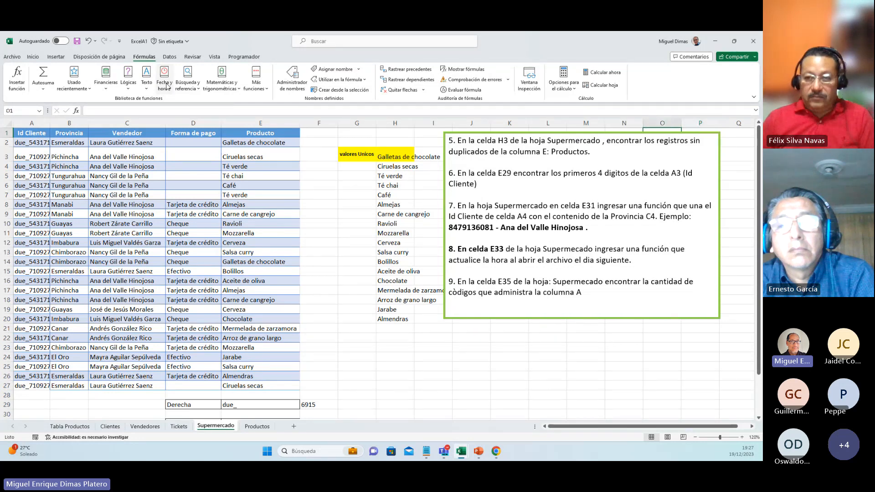
key(Left)
key(Left)
key(Left)
key(Left)
key(Left)
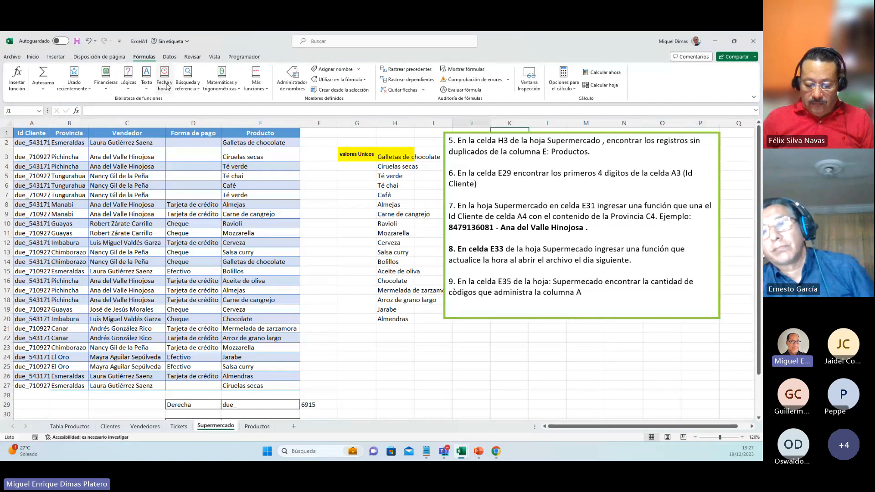
key(Left)
key(Left)
key(Left)
key(Right)
key(Right)
key(Right)
key(Right)
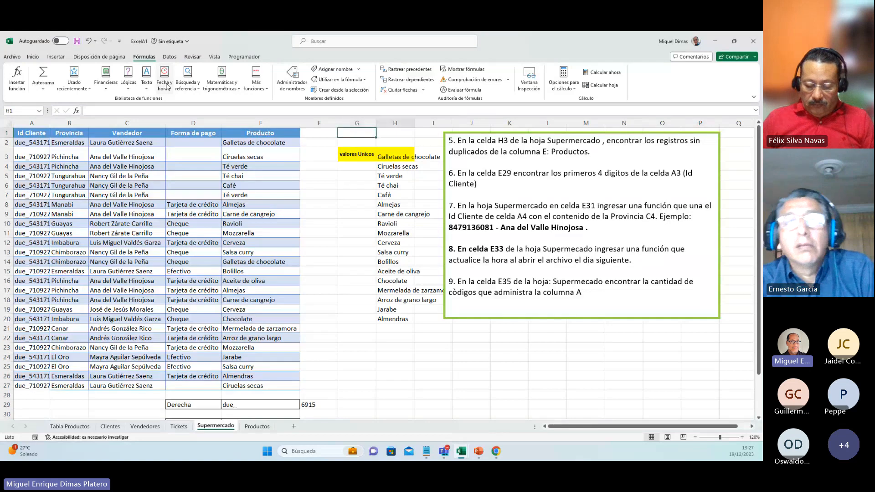
key(Right)
key(Right)
key(Right)
key(Right)
key(Right)
key(Right)
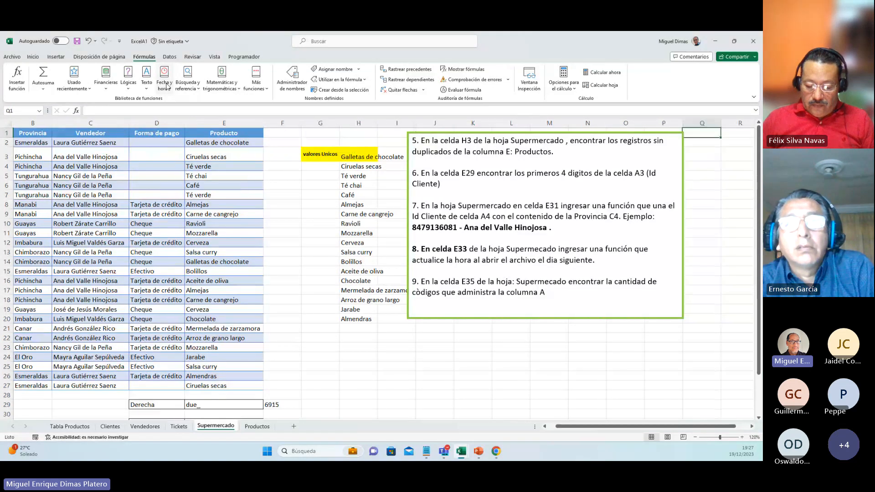
key(Right)
key(Right)
key(Right)
key(Right)
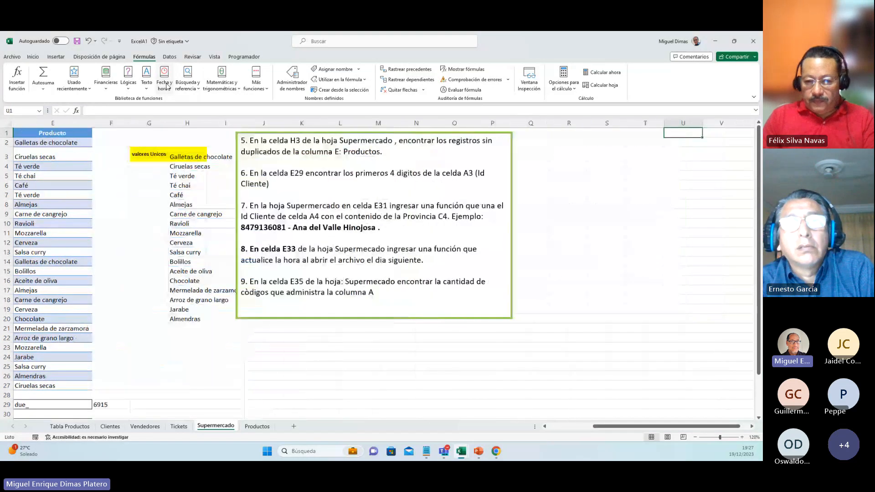
key(Left)
key(Left)
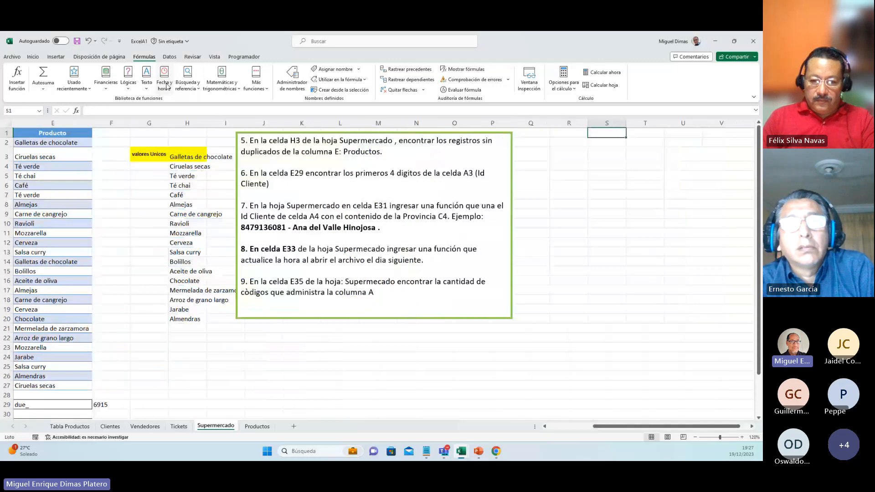
key(Right)
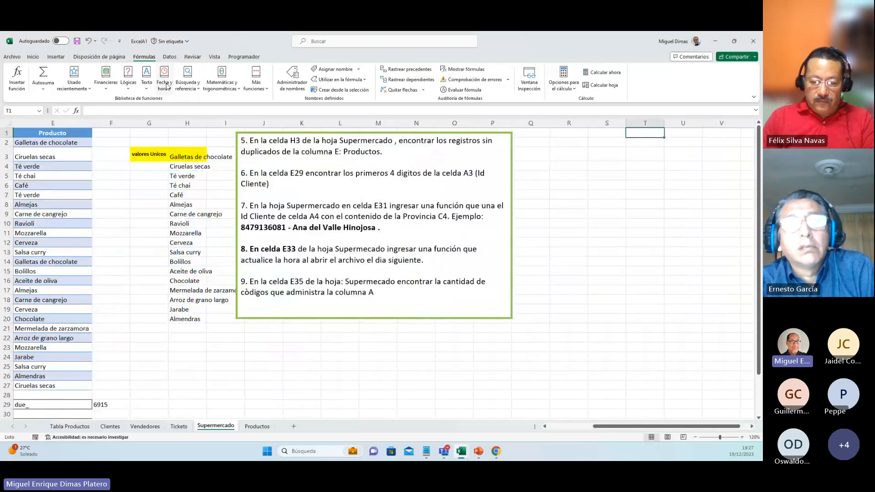
key(Right)
key(Right)
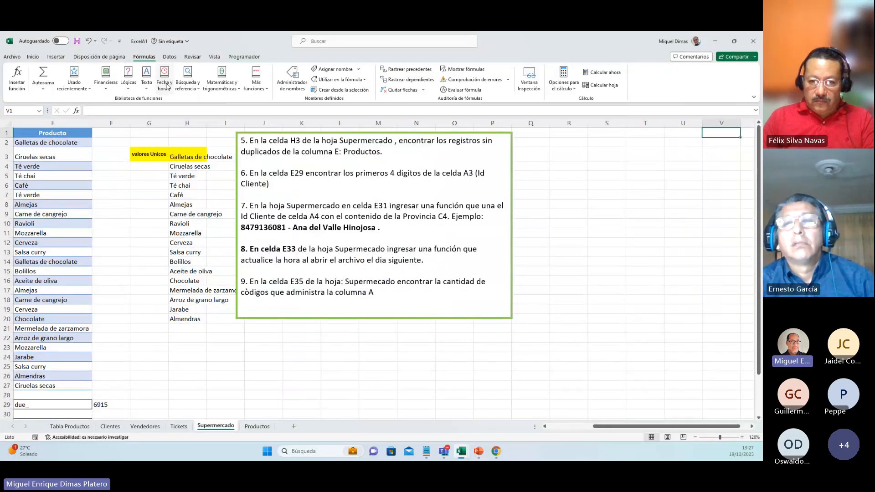
key(Left)
key(Left)
key(Left)
key(Left)
key(Left)
key(Left)
key(Left)
key(Left)
key(Left)
key(Left)
key(Left)
key(Left)
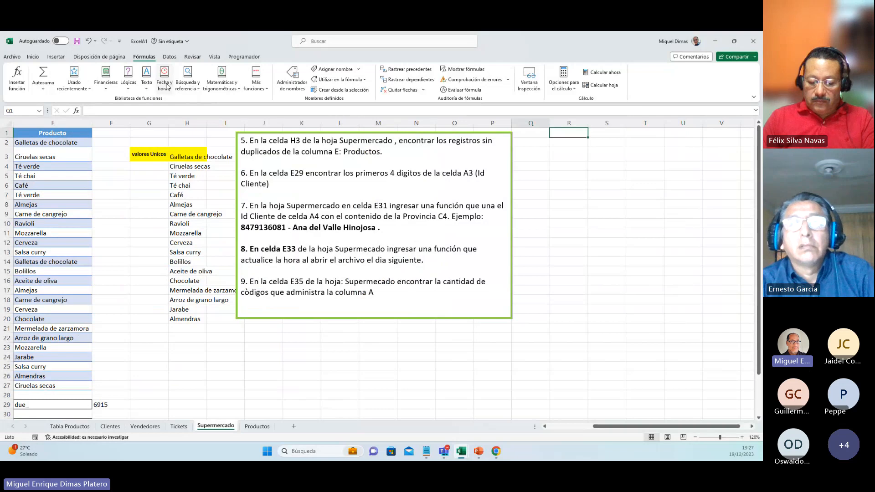
key(Left)
key(Left)
key(Left)
key(Left)
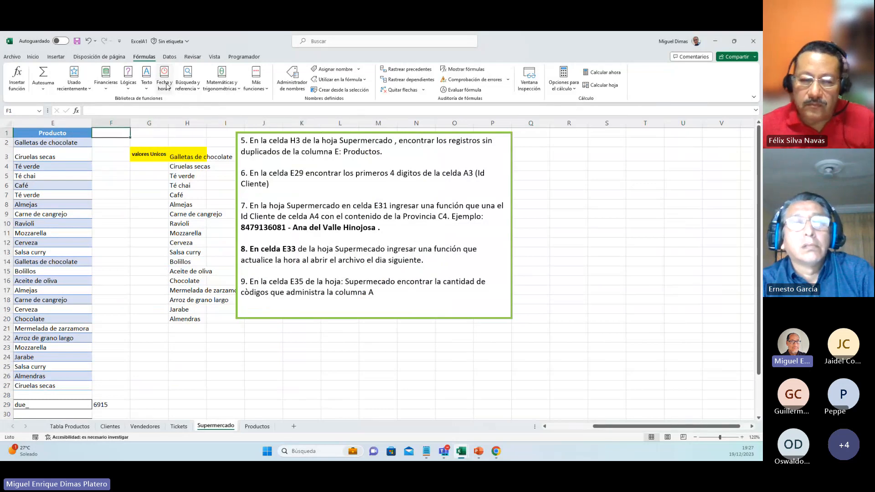
key(Left)
key(Left)
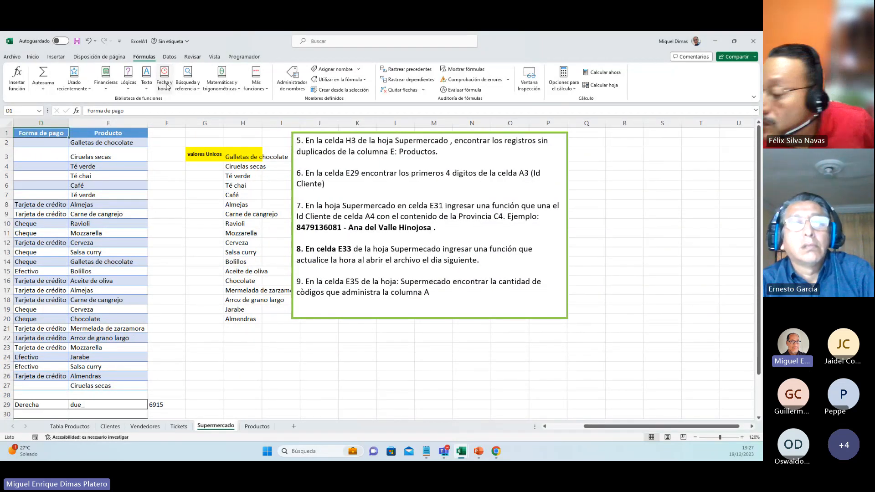
key(Right)
key(Right)
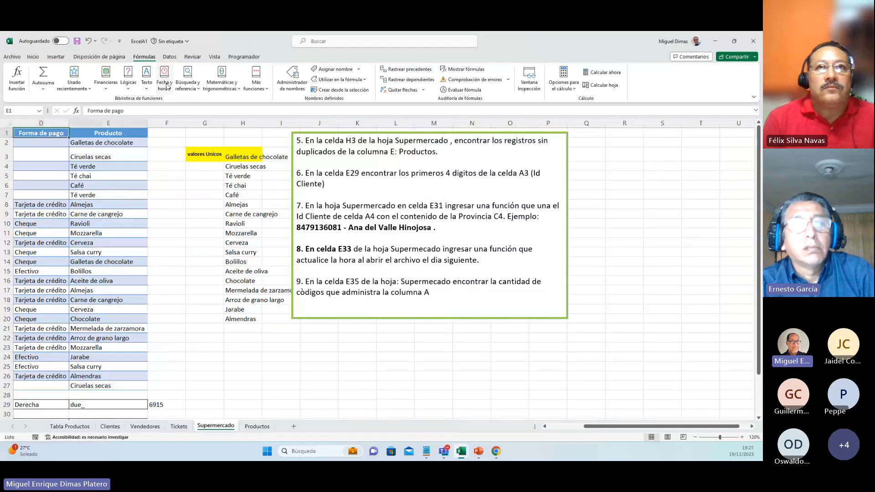
key(Right)
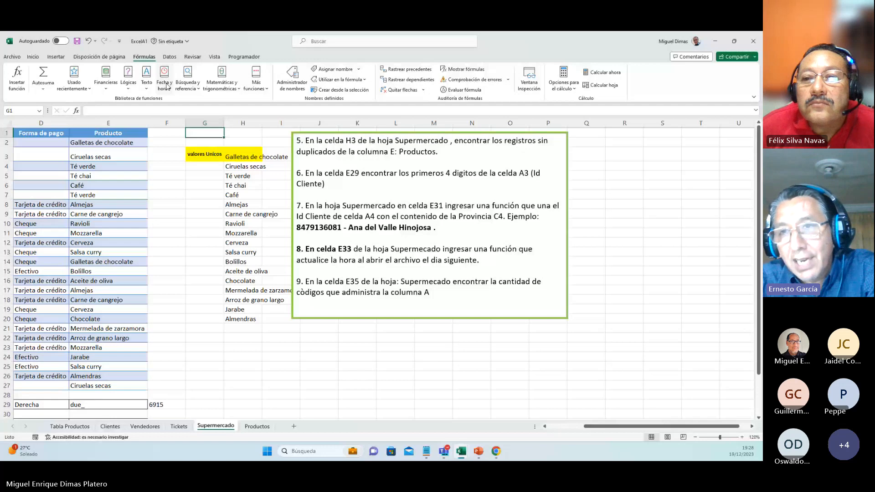
Return to cell E33 and check its HOY formula against the wording of exercise 8
key(Down)
key(Down)
key(Down)
key(Down)
key(Down)
key(Down)
key(Down)
key(Down)
key(Down)
key(Down)
key(Down)
key(Down)
key(Down)
key(Down)
key(Down)
key(Down)
key(Down)
key(Down)
key(Down)
key(Down)
key(Down)
key(Down)
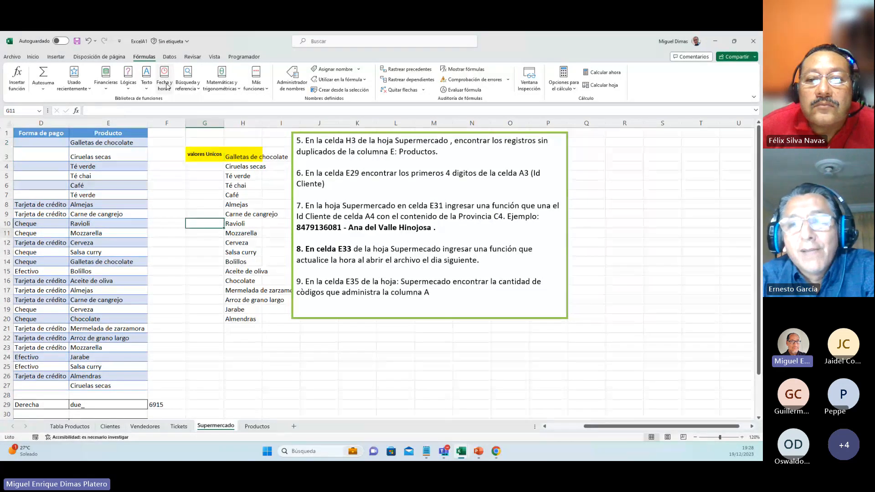
key(Left)
key(Left)
key(Up)
key(Up)
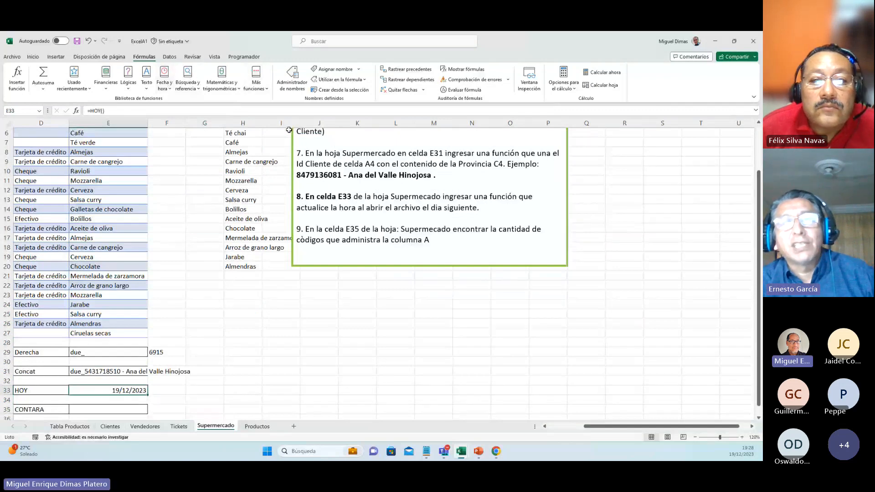
Replace the word "hora" with "fecha" in exercise 8 of the instructions box and leave the text box
click(356, 210)
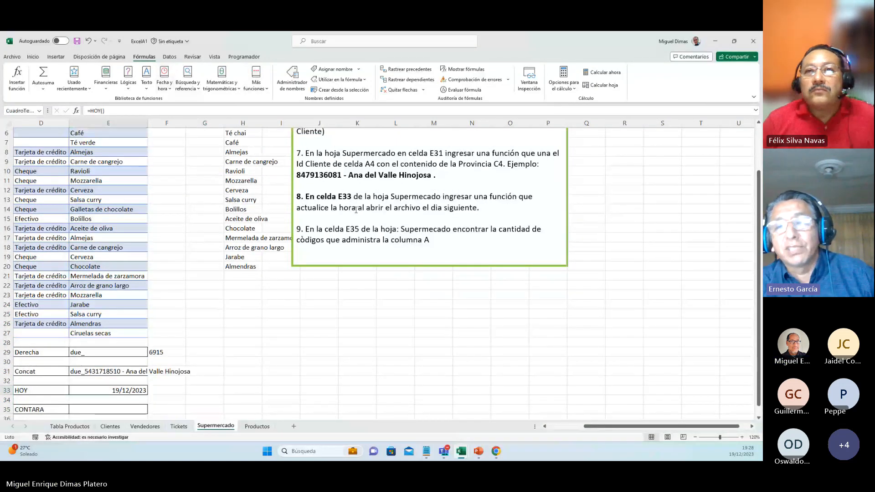
key(BackSpace)
key(BackSpace)
key(BackSpace)
key(BackSpace)
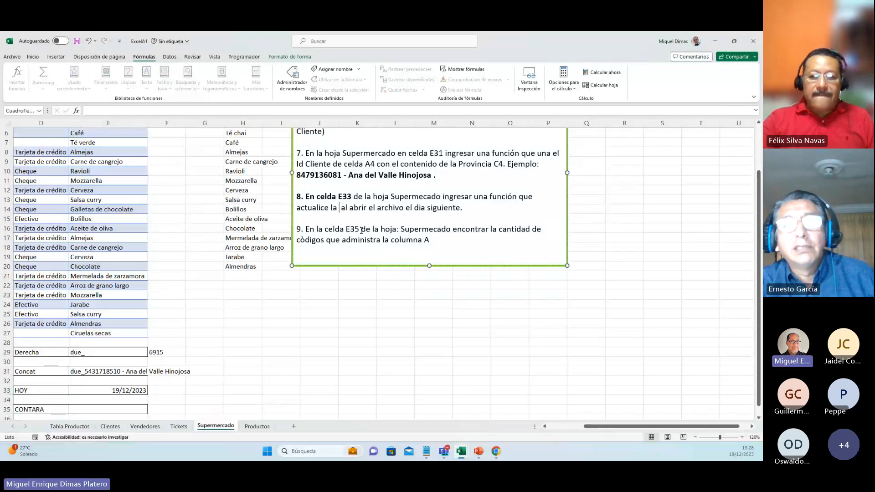
text(fecha)
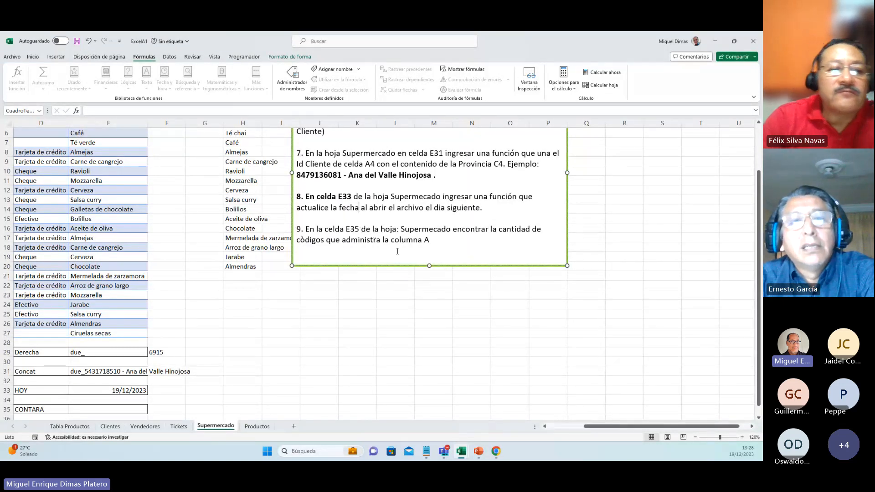
click(400, 283)
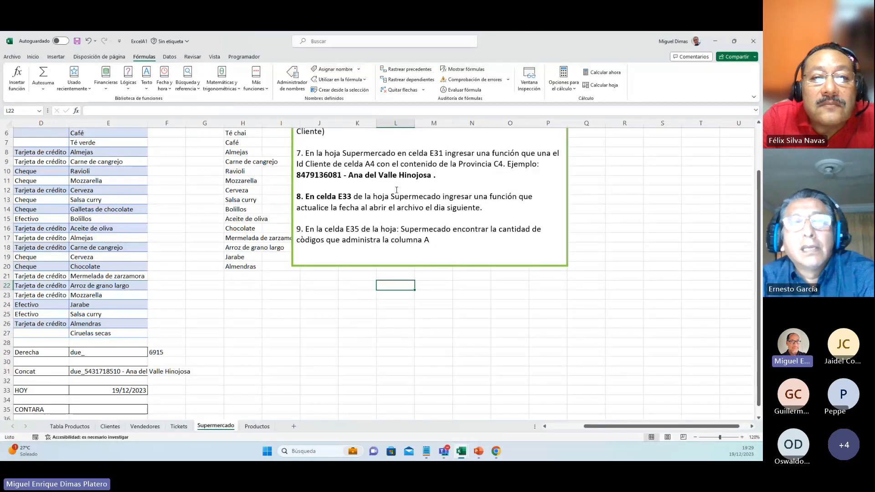
Replace the word "Provincia" with "Vendedor" in exercise 7 of the instructions box and leave the text box
click(492, 165)
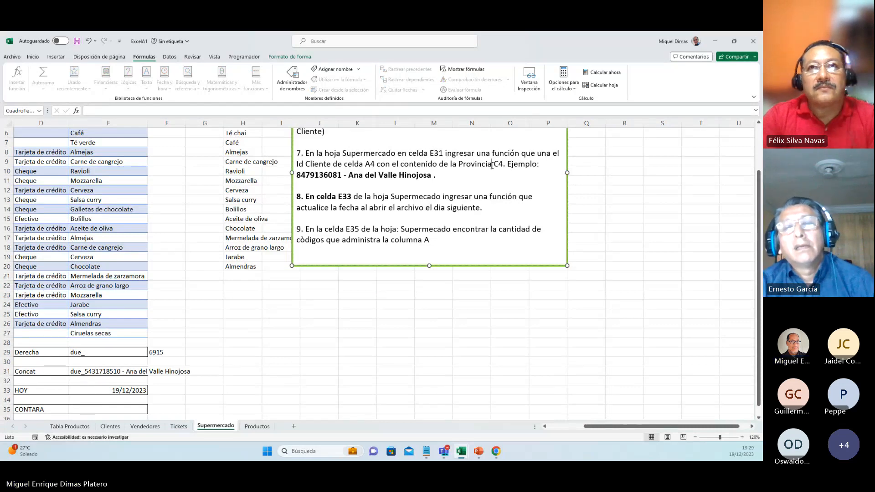
key(BackSpace)
key(BackSpace)
key(BackSpace)
key(BackSpace)
key(BackSpace)
key(BackSpace)
key(BackSpace)
key(BackSpace)
key(BackSpace)
text(Vend)
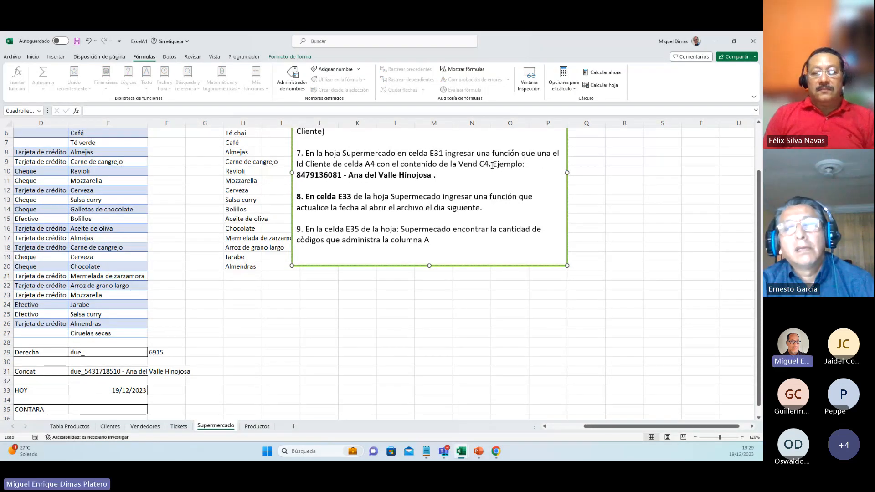
text(edor)
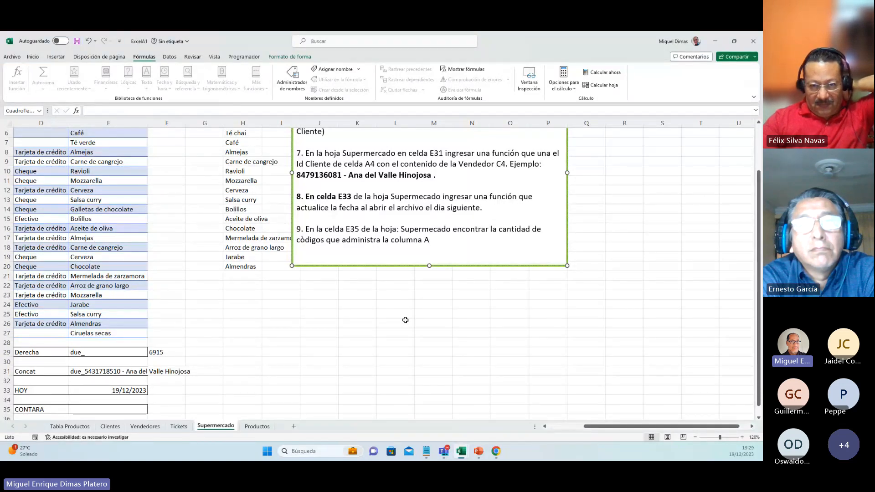
click(285, 329)
Go to the empty cell E35 beside the CONTARA label to solve exercise 9
key(Left)
key(Left)
key(Left)
key(Left)
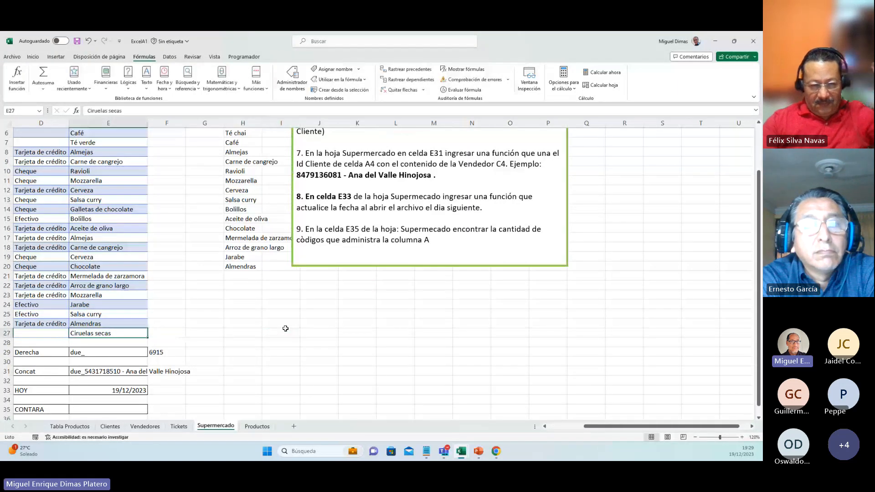
key(Down)
key(Down)
key(Down)
key(Down)
key(Down)
key(Down)
key(Down)
key(Down)
key(Down)
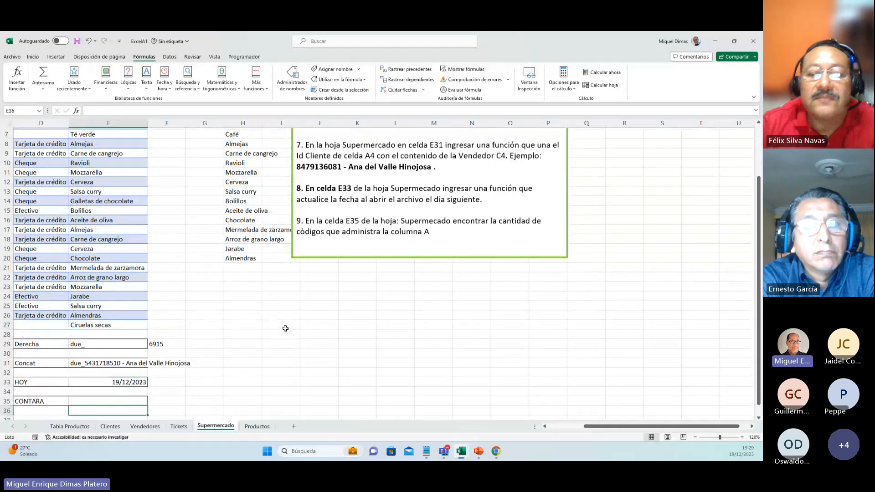
key(Down)
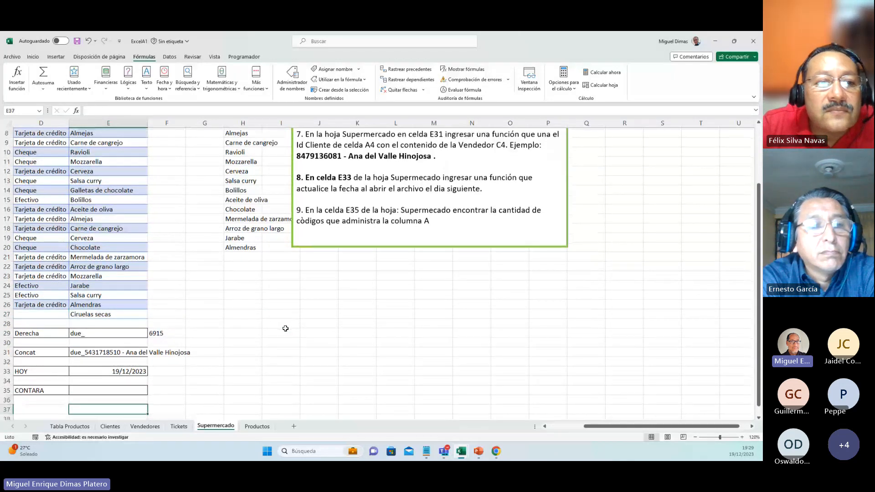
key(Left)
key(Left)
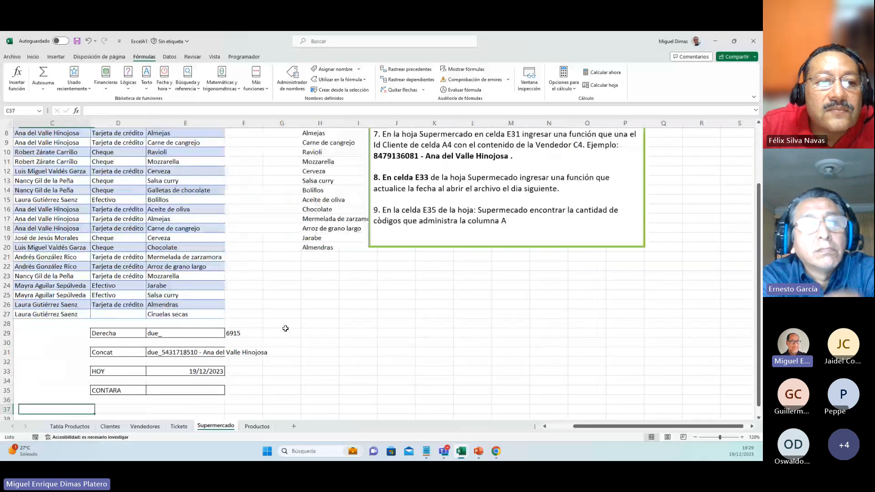
key(Left)
key(Up)
key(Up)
key(Right)
key(Right)
key(Right)
Try the statistical function CONTAR on the range A2:A27 in cell E35, and clear the cell again
click(256, 80)
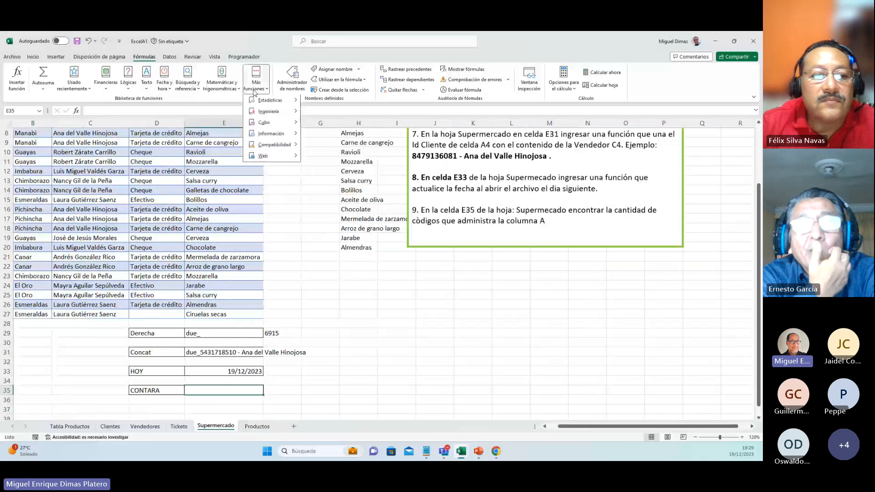
mouse_move(271, 101)
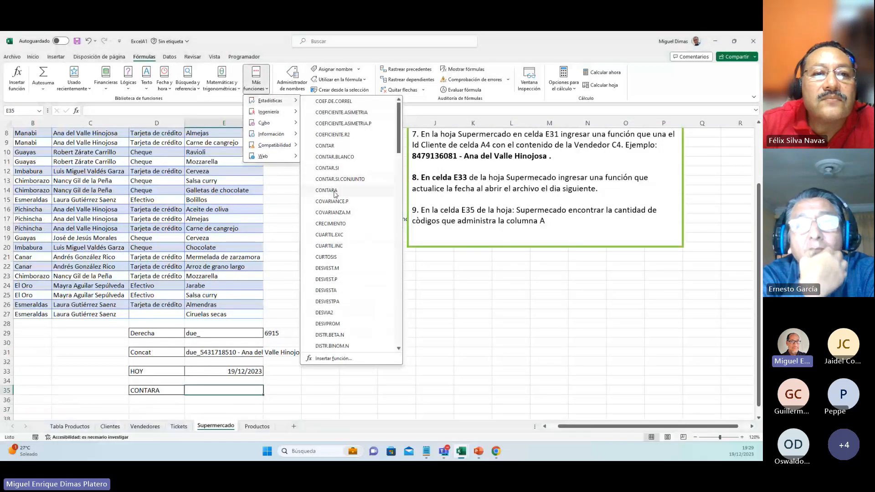
click(331, 144)
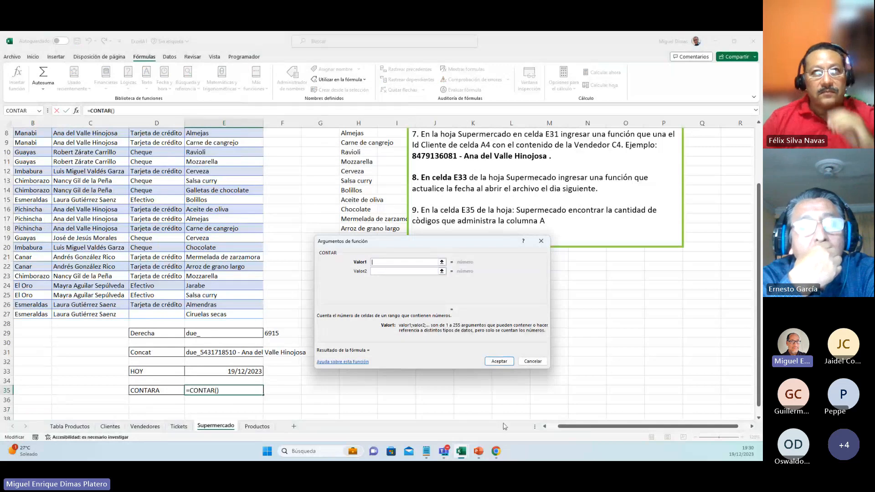
drag(558, 431, 548, 431)
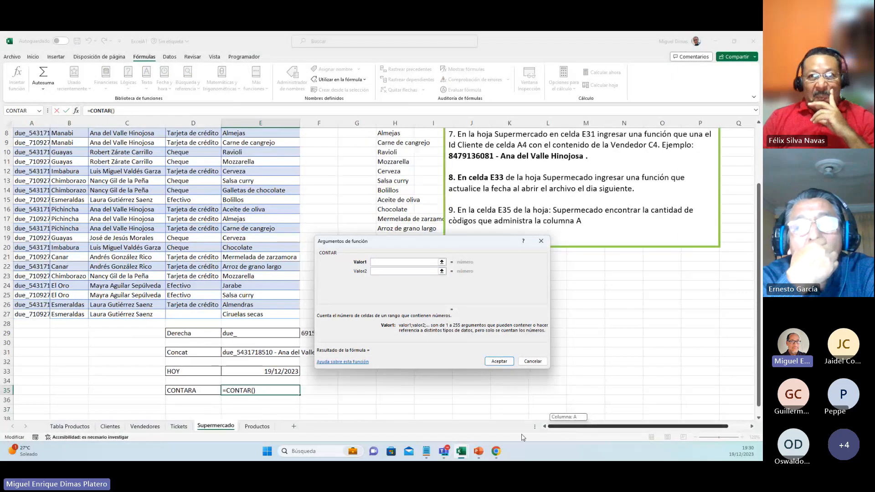
drag(30, 315, 26, 146)
key(Return)
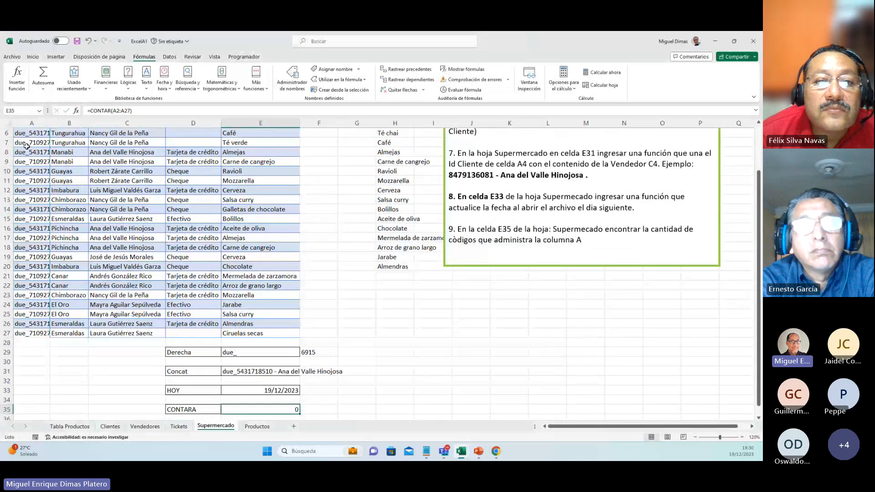
key(Delete)
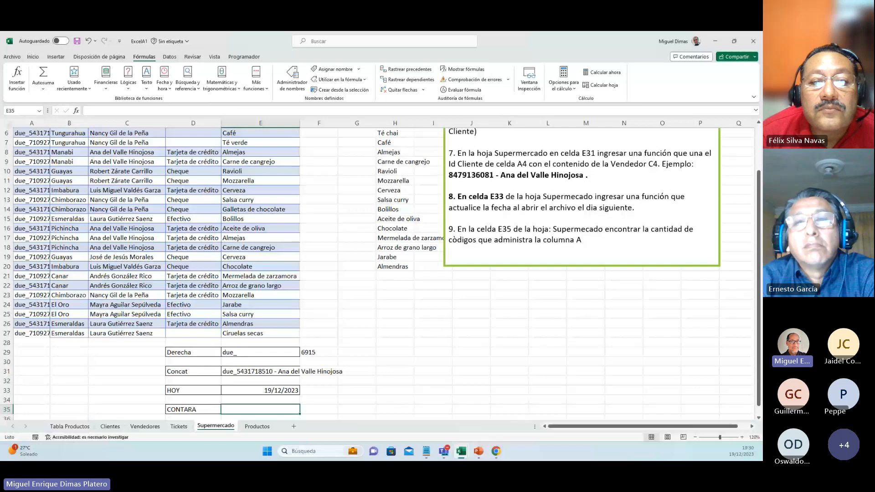
Insert the statistical function CONTARA in cell E35 with the range A2:A27 as its first value
click(256, 80)
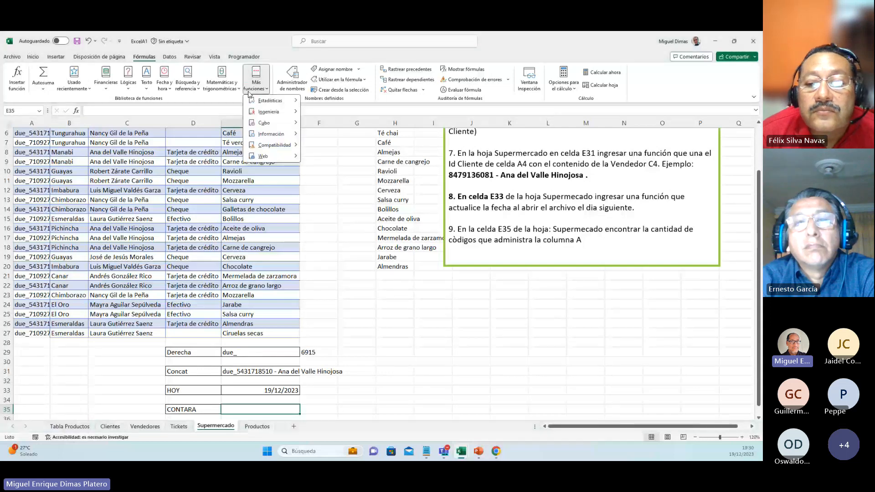
mouse_move(280, 101)
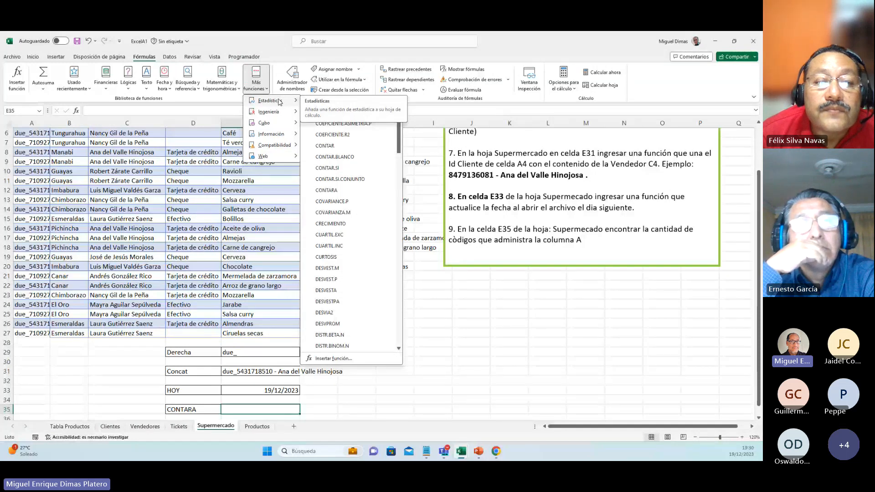
scroll(279, 102, down, 2)
key(Down)
key(Down)
key(Down)
key(Down)
key(Down)
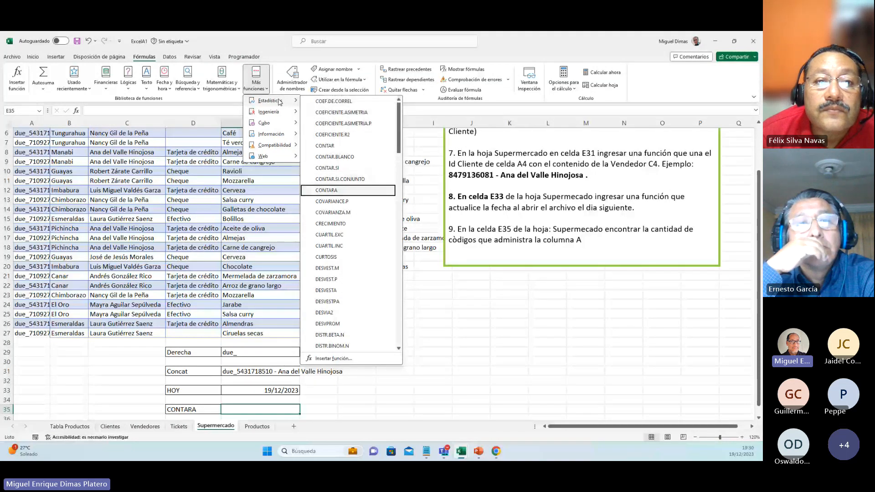
key(Return)
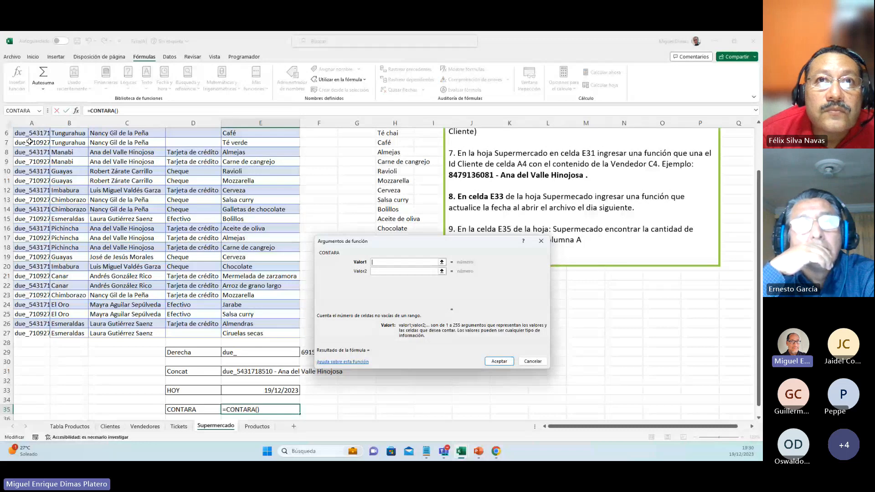
drag(25, 335, 36, 142)
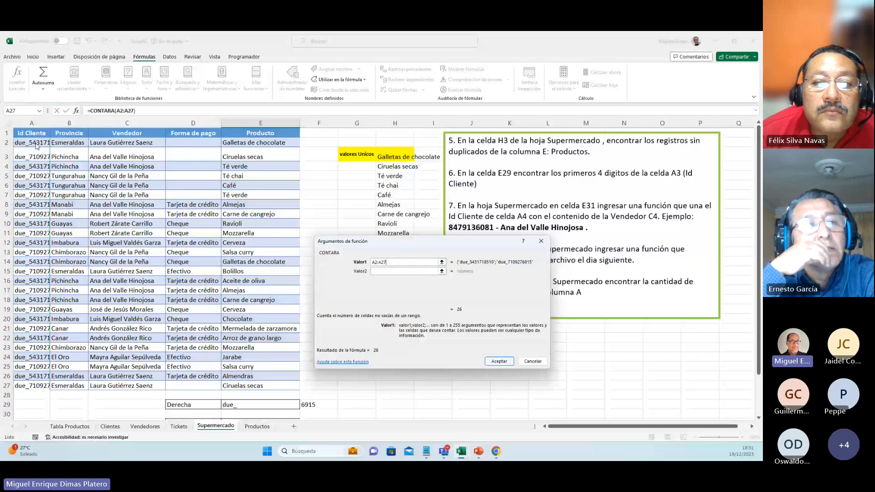
key(Return)
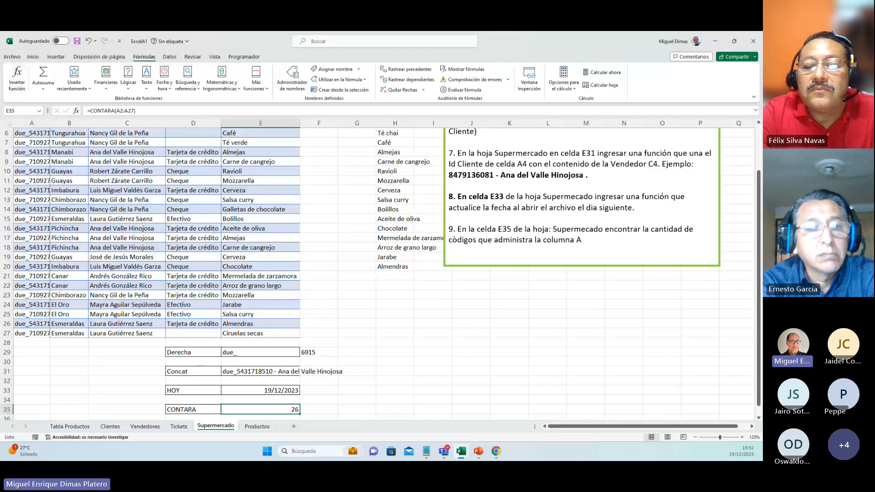
Open the Productos sheet and show its whole table beside the instructions of exercise 10
key(alt+Tab)
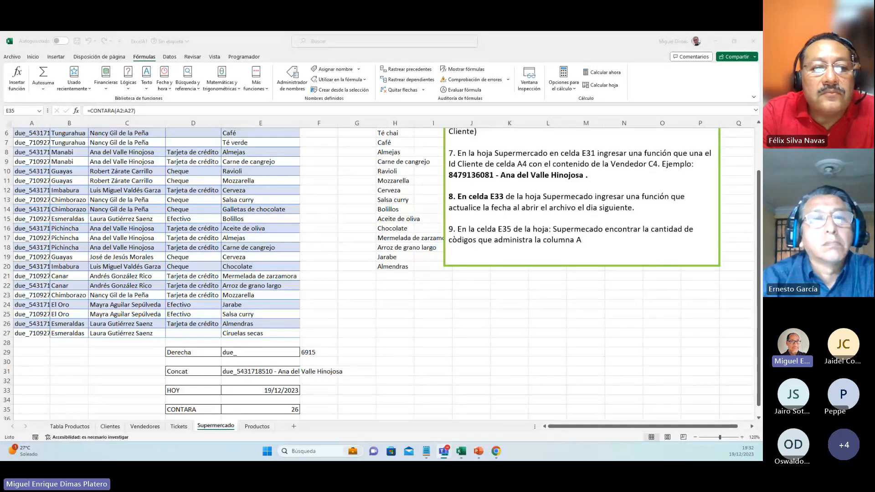
click(258, 426)
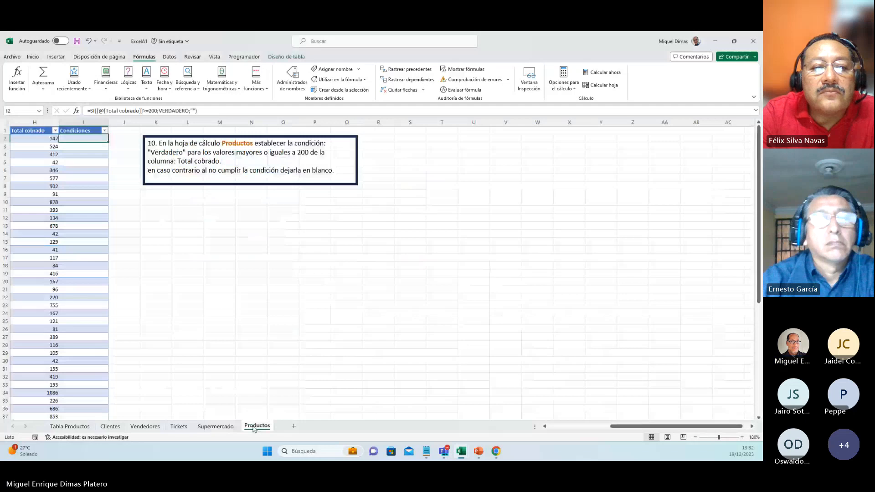
drag(619, 429, 548, 437)
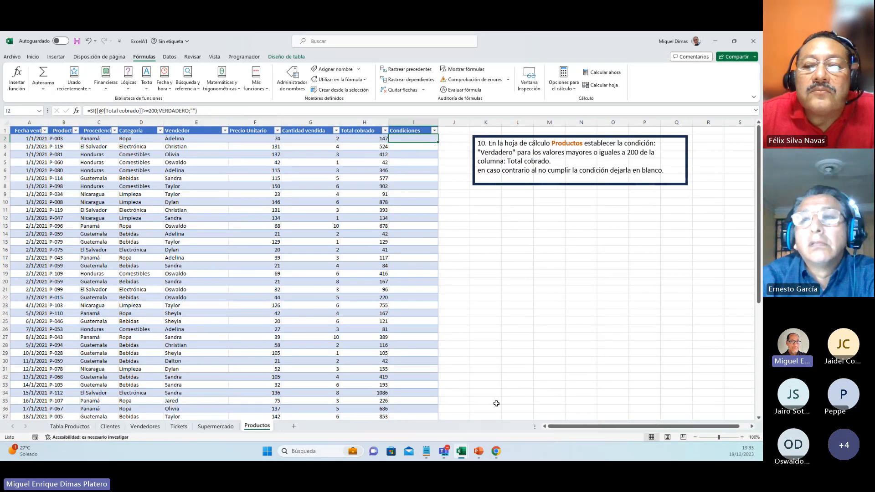
Examine the amounts in the Total cobrado column up to its first data cell, H2
drag(376, 386, 356, 190)
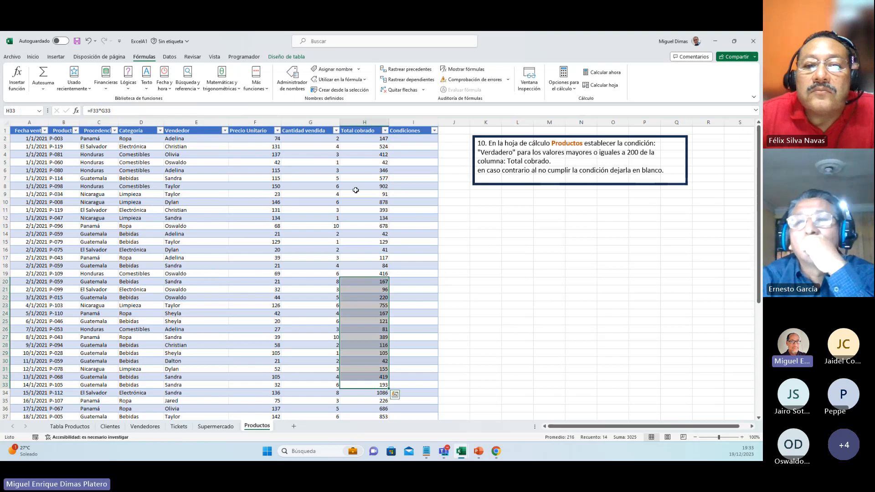
click(356, 191)
key(Up)
key(Up)
key(Up)
key(Up)
key(Up)
key(Up)
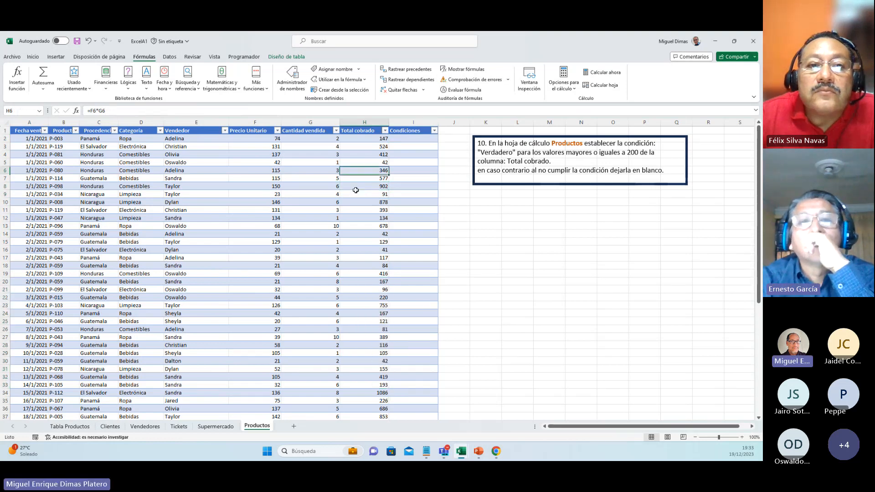
key(Up)
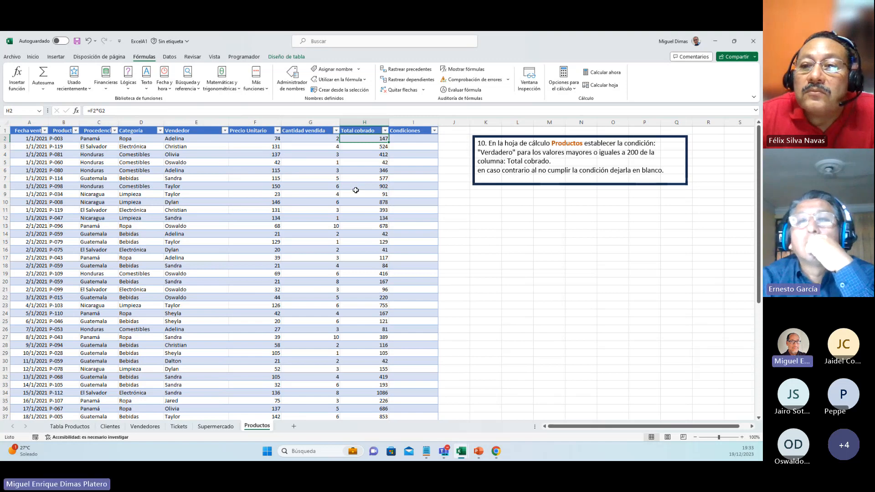
Apply the SI formula in I2 to the Condiciones column: [@[Total cobrado]]>=200 as test, VERDADERO if true, "" if false
key(Right)
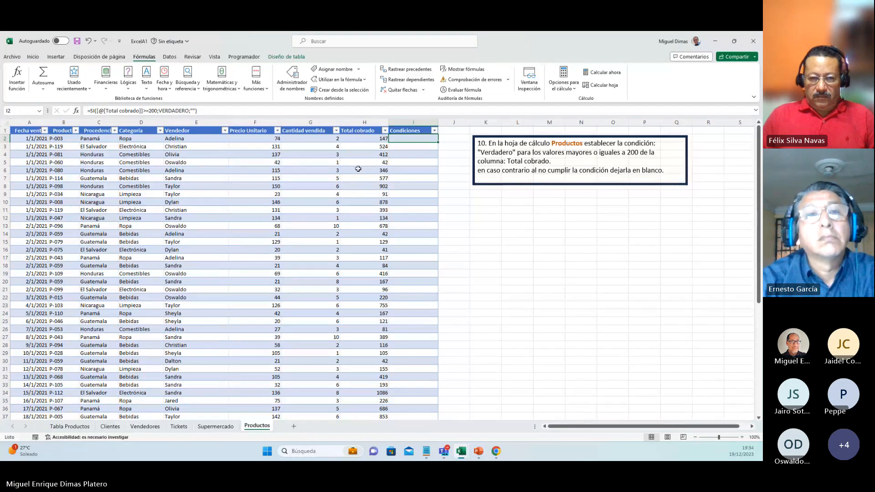
key(F2)
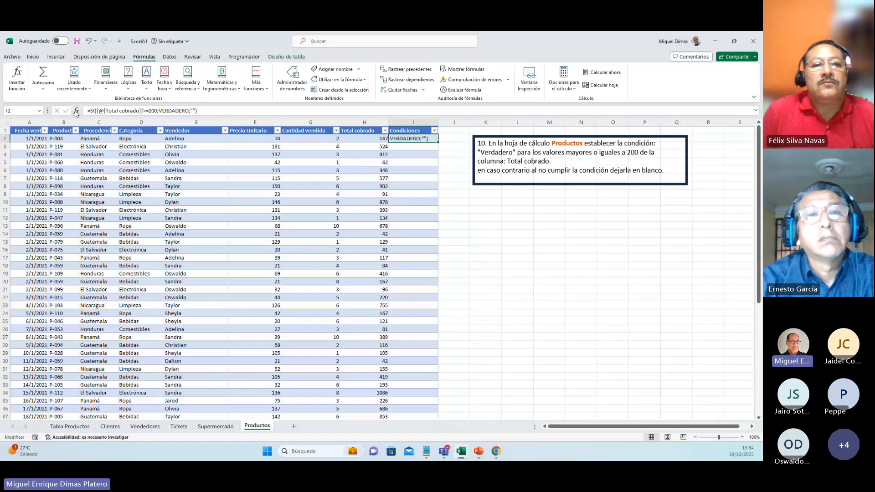
click(77, 111)
click(405, 288)
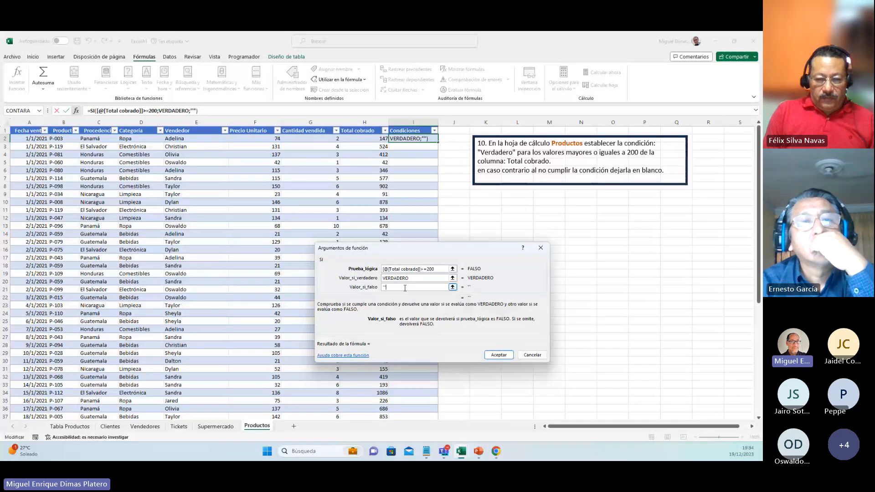
click(492, 353)
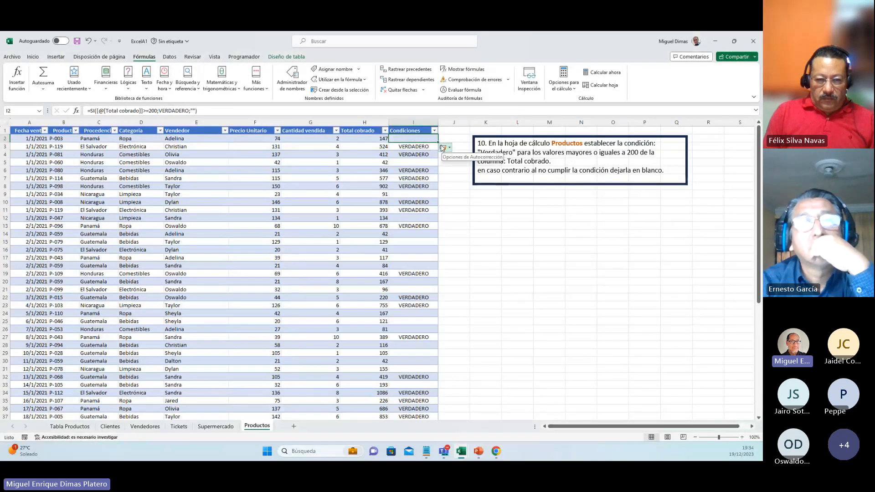
Review the SI formula of cell I2 and its function arguments, and close them without changes
drag(91, 111, 197, 111)
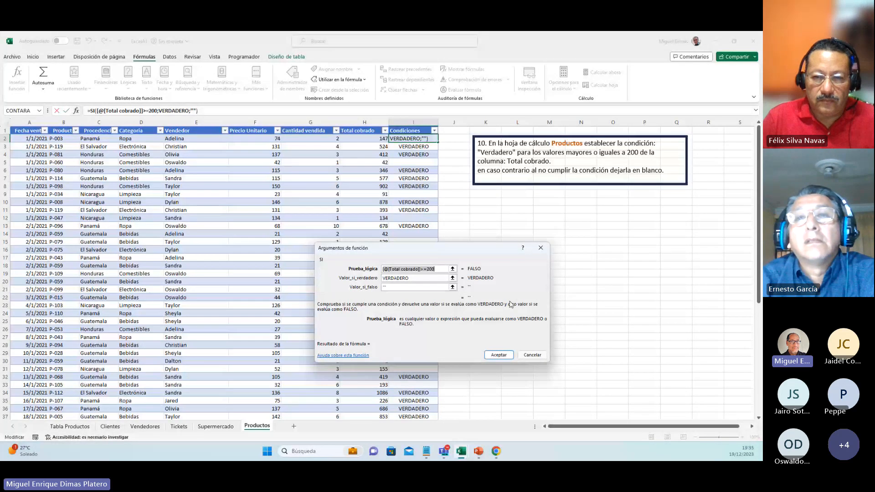
click(499, 354)
click(537, 354)
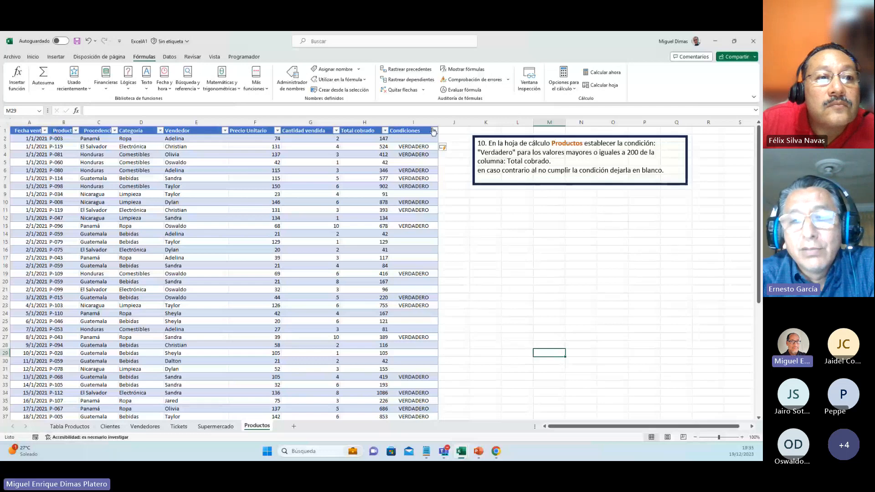
Narrow the Condiciones column and autofit its width to its contents
drag(438, 123, 413, 123)
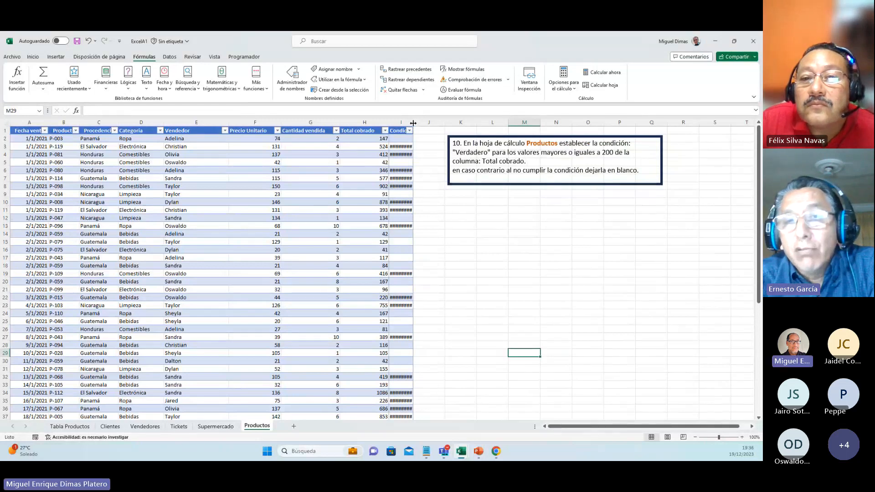
double_click(413, 123)
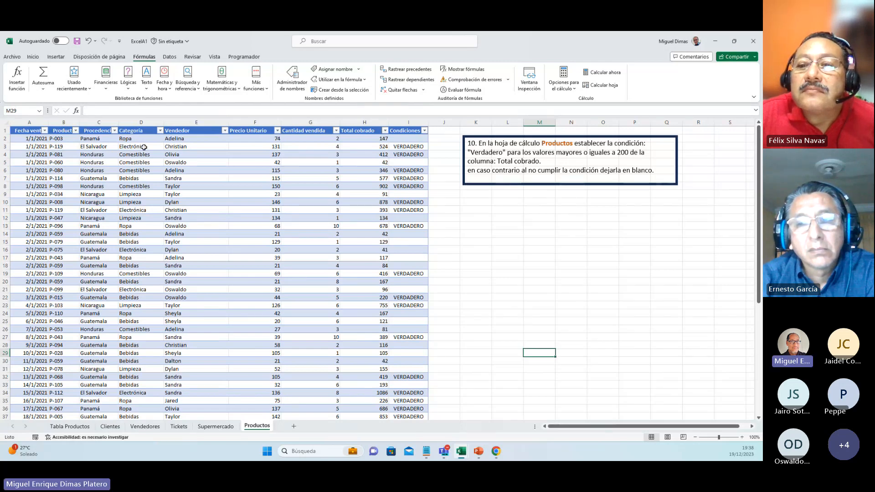
Close the workbook without saving the changes
click(754, 42)
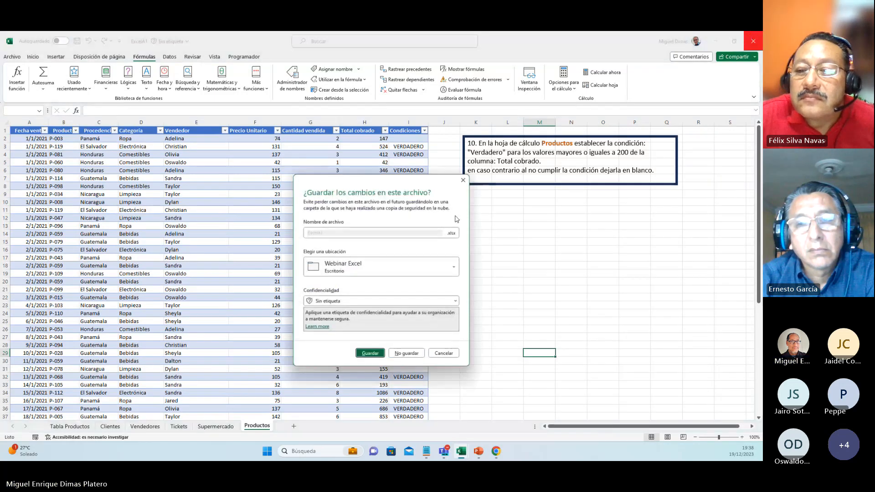
click(405, 355)
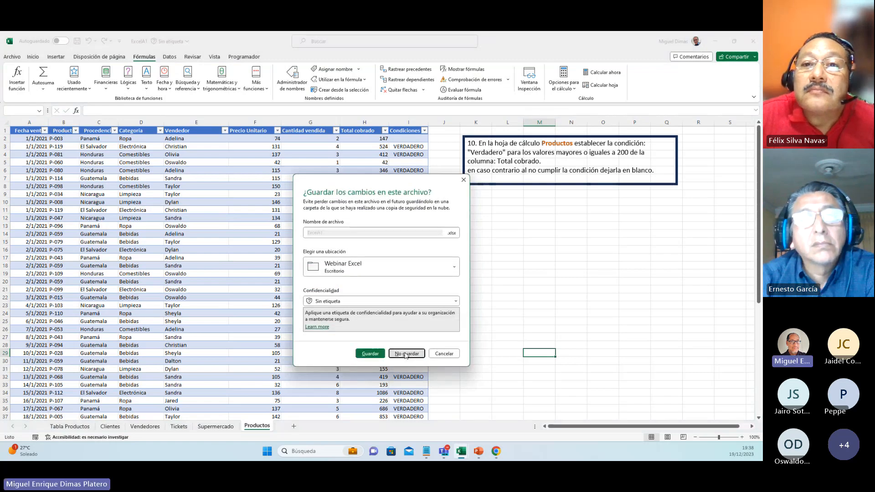